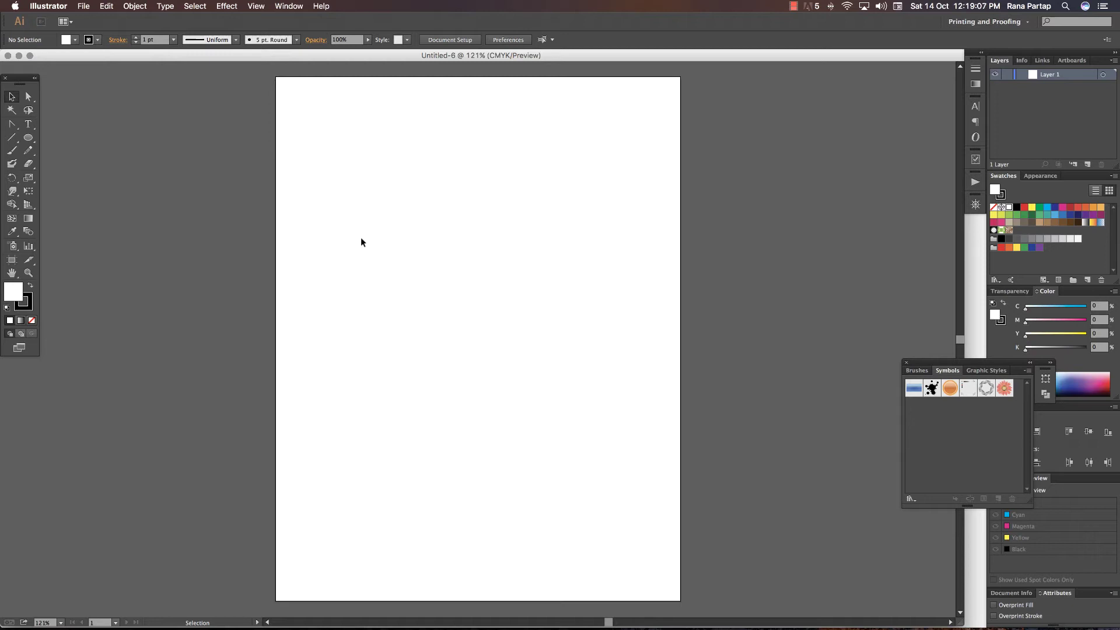
- Draw a circle on the zoomed-in artboard and scale it down to a small size
key("z")
left_click(444, 251)
left_click_drag(477, 278, 431, 181)
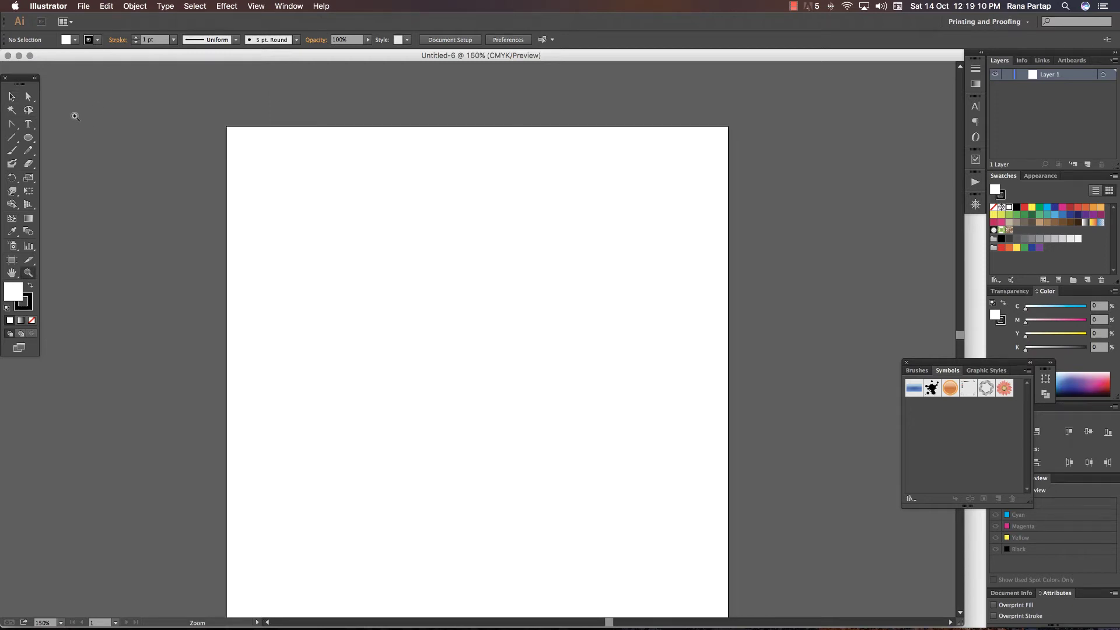
left_click(11, 96)
left_click_drag(245, 182, 222, 155)
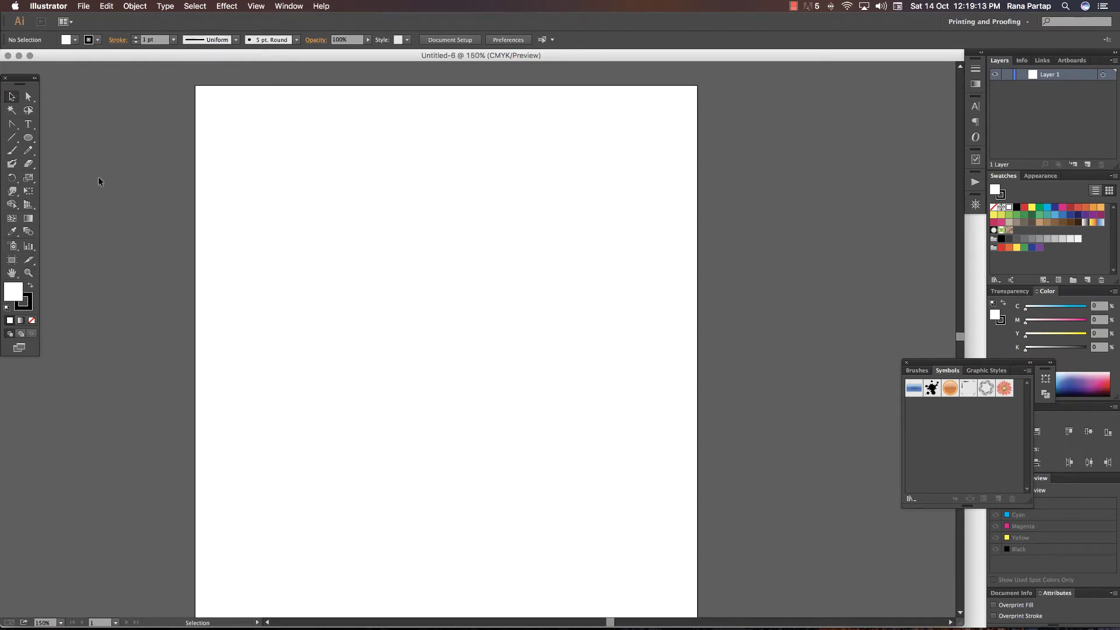
left_click(28, 138)
mouse_move(341, 274)
left_mouse_down()
mouse_move(381, 315)
mouse_move(365, 298)
left_mouse_up()
key("z")
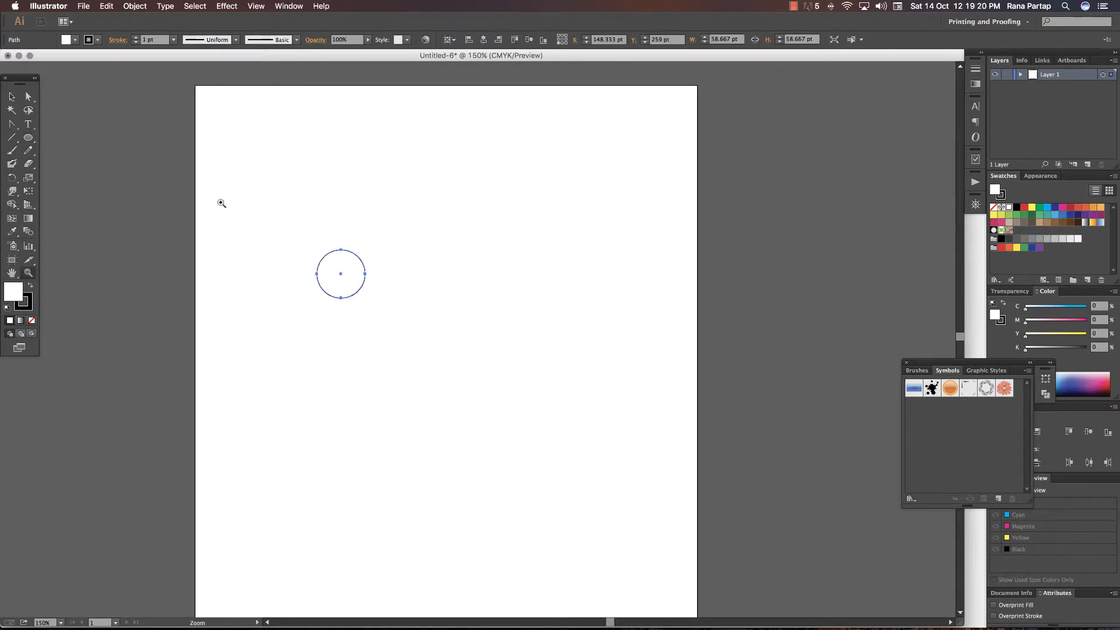
left_click_drag(198, 192, 477, 379)
key("v")
left_click_drag(560, 376, 448, 264)
- Pull the circle's top anchor up and convert it to a sharp corner, forming a teardrop
key("z")
left_click_drag(400, 218, 492, 308)
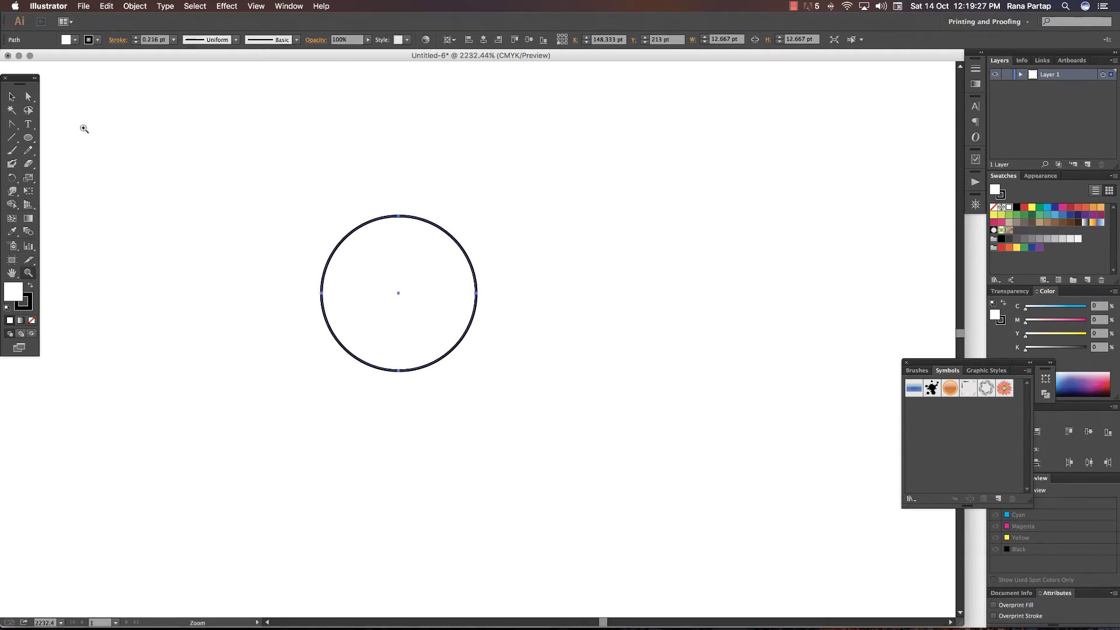
key("v")
key("a")
left_click(400, 216)
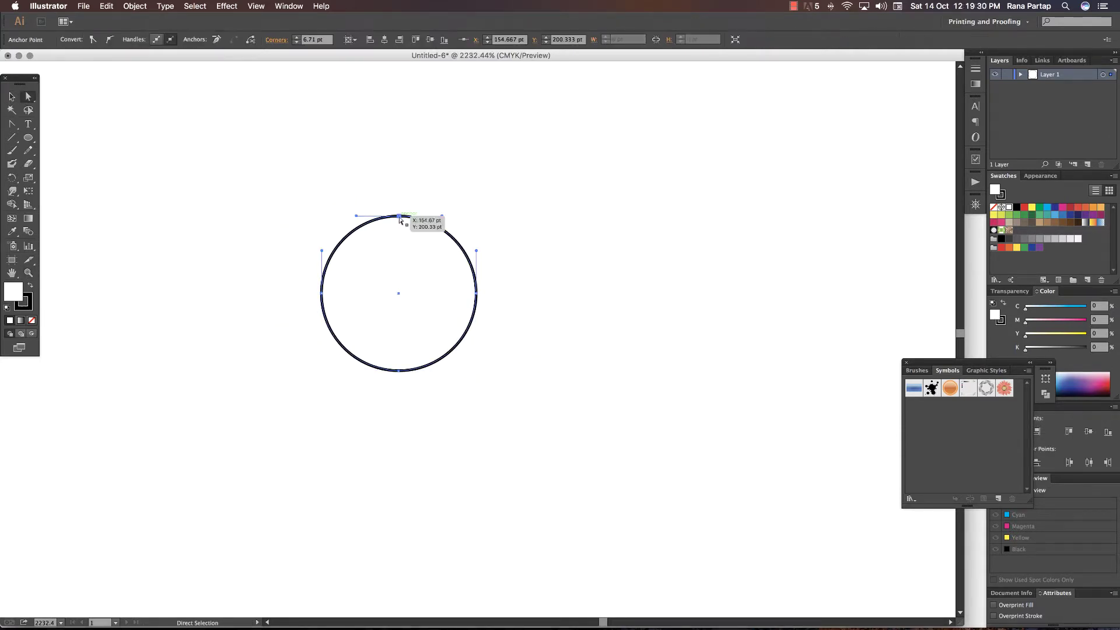
left_click_drag(400, 217, 399, 92)
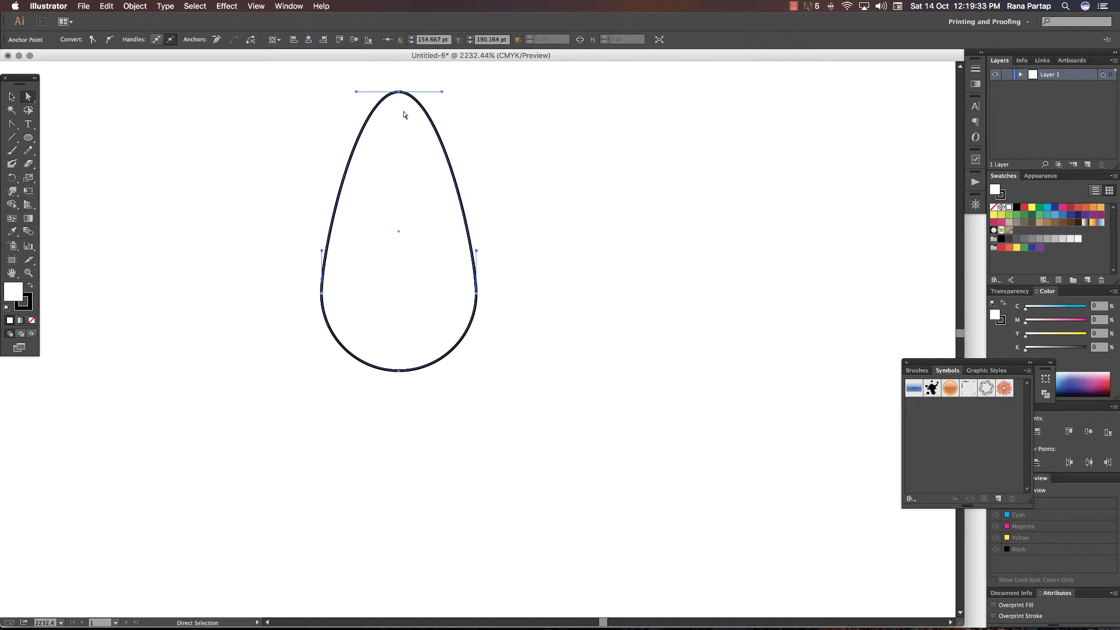
scroll(404, 115, "up", 3)
left_click_drag(399, 162, 399, 127)
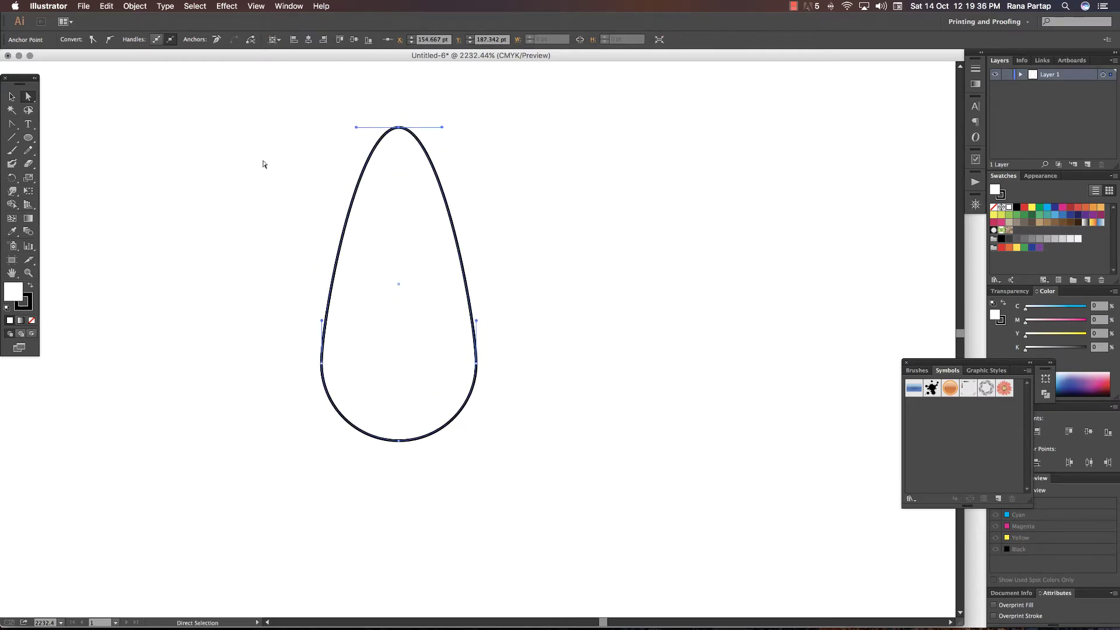
left_click_drag(11, 124, 73, 166)
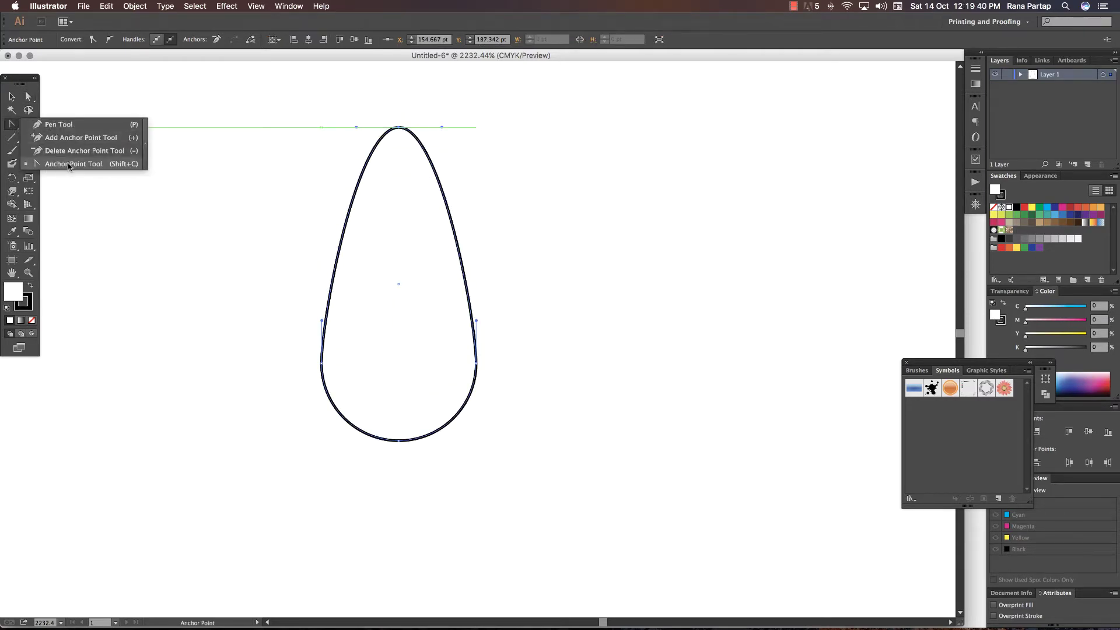
left_click(399, 127)
- Zoom in on the teardrop and set the stroke colour to None
key("v")
left_click(177, 157)
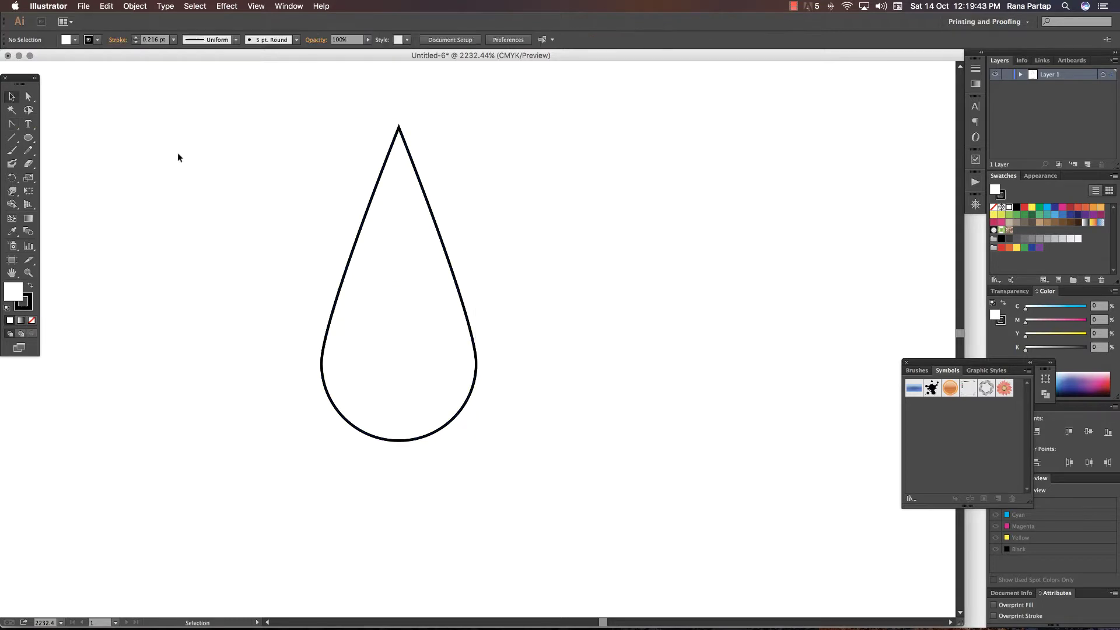
key("z")
left_click(425, 268, "alt")
left_click(481, 297, "alt")
mouse_move(481, 298)
left_mouse_down()
mouse_move(338, 217)
mouse_move(509, 395)
mouse_move(431, 317)
left_mouse_up()
left_click(13, 97)
left_click(25, 303)
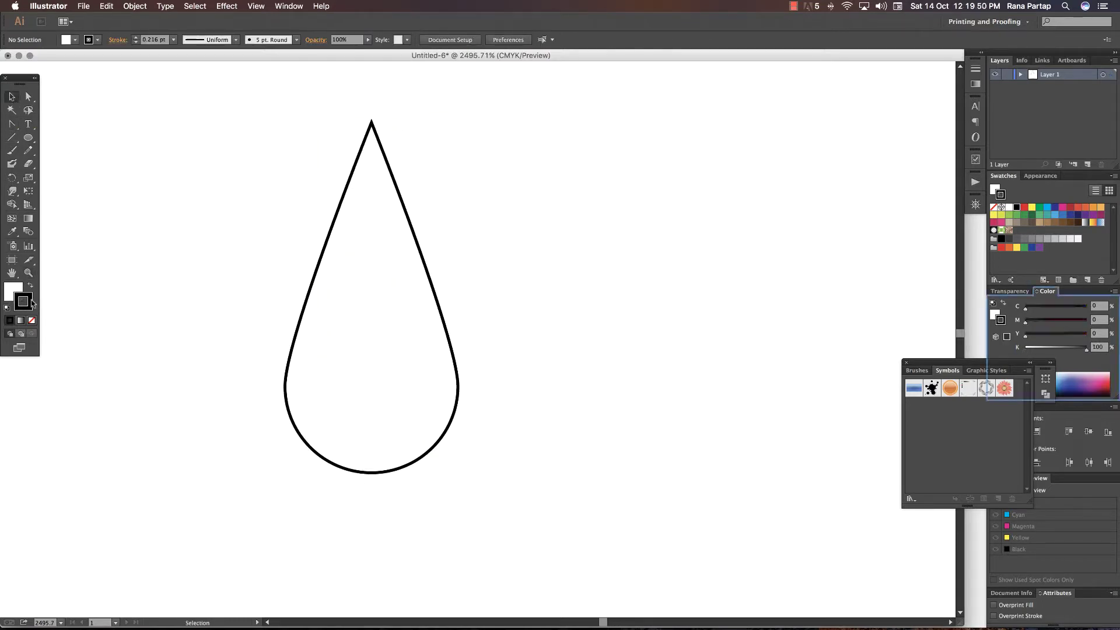
- Remove the teardrop's outline and fill it with the default white-to-black gradient
key("slash")
left_click(12, 295)
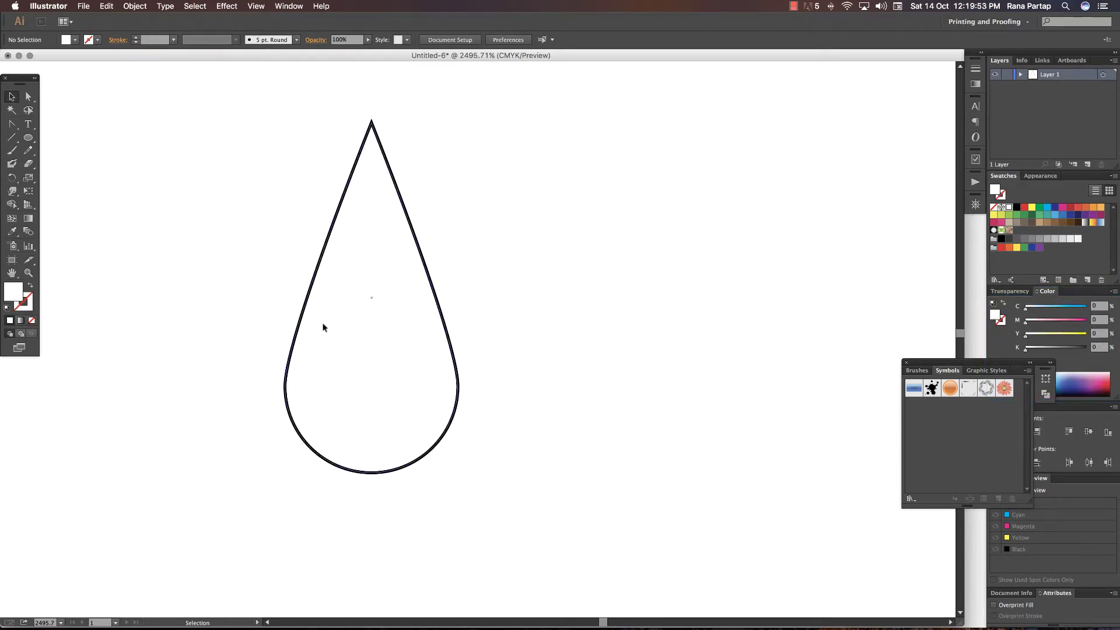
left_click(300, 316)
left_click(32, 320)
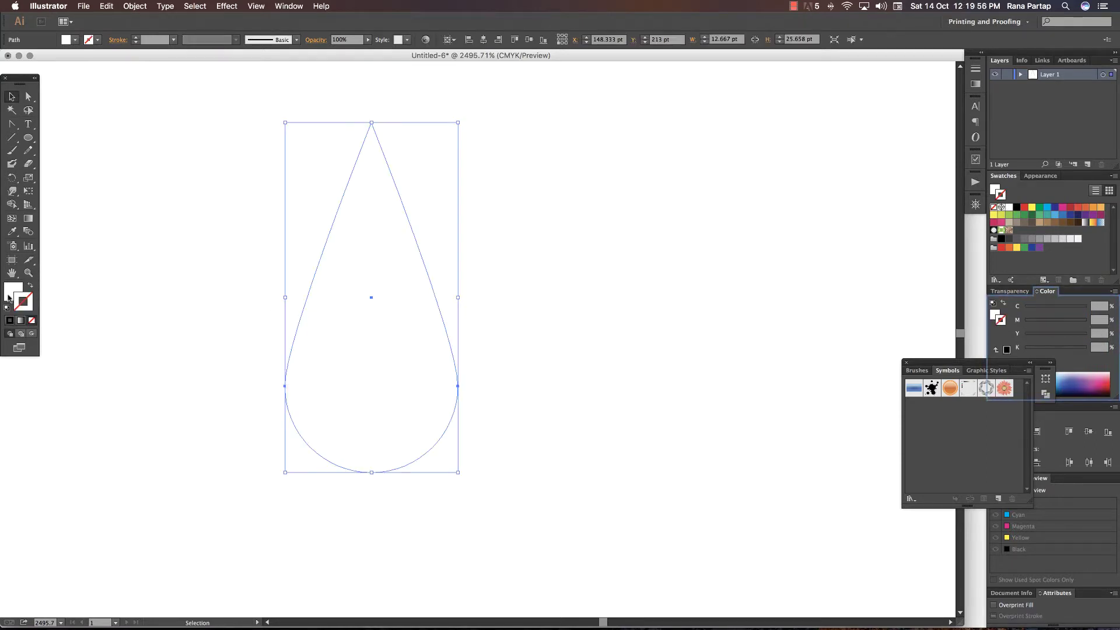
left_click(1085, 222)
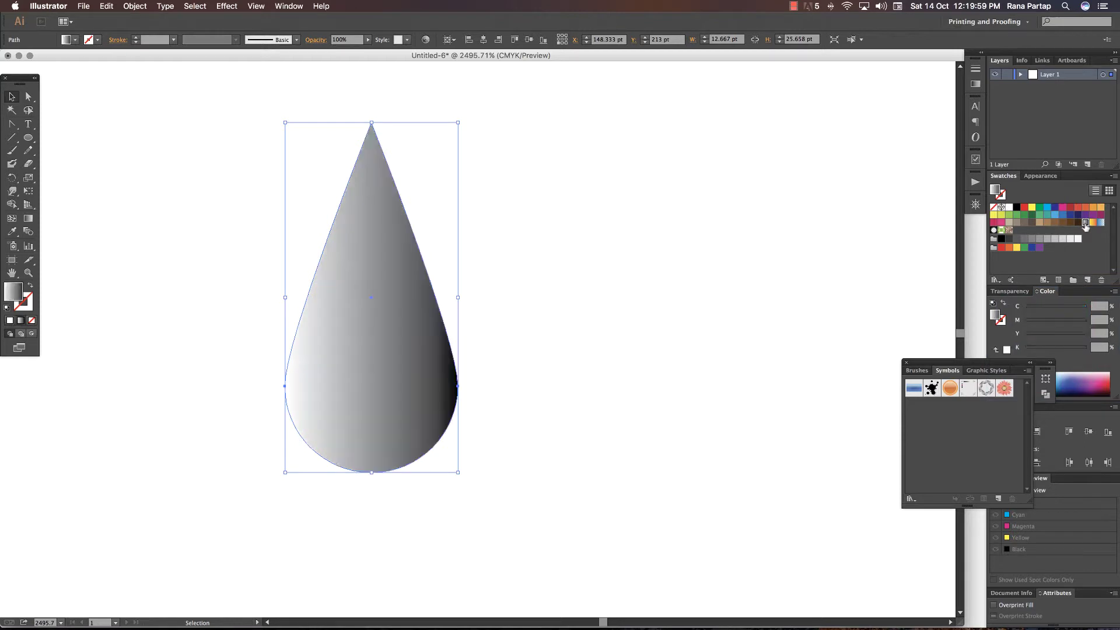
left_click(974, 84)
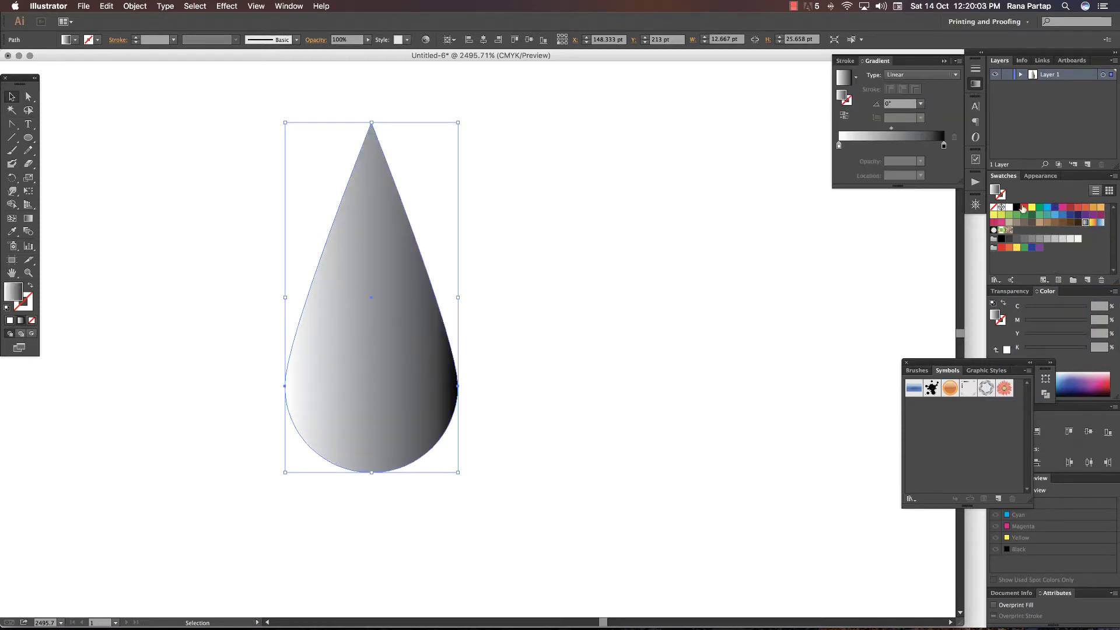
- Make both gradient stops red, darkening the right-hand stop
mouse_move(1024, 207)
left_mouse_down()
mouse_move(944, 153)
mouse_move(839, 145)
left_mouse_up()
left_click_drag(1023, 208, 944, 146)
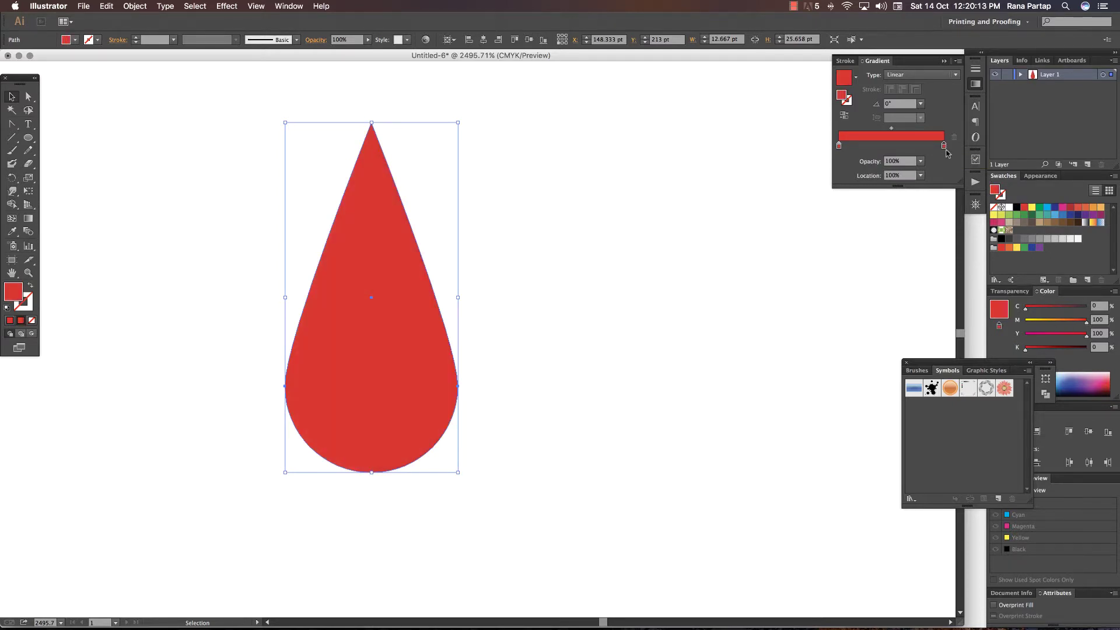
left_click(1065, 348)
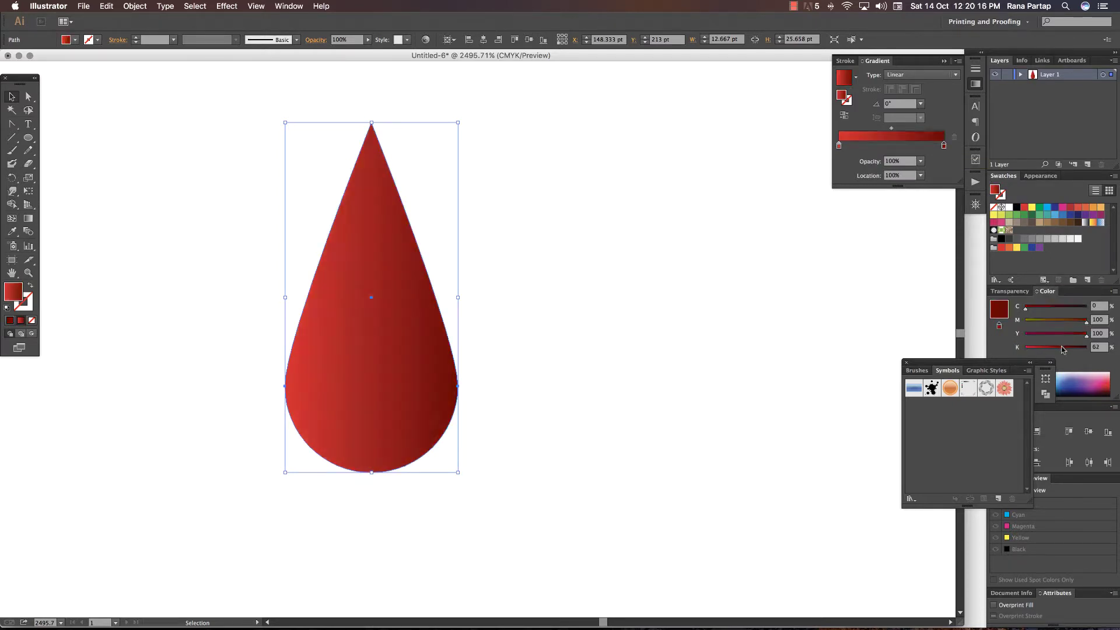
- Adjust the gradient angle, trying -1° and 31° before settling on -17°
left_click(901, 103)
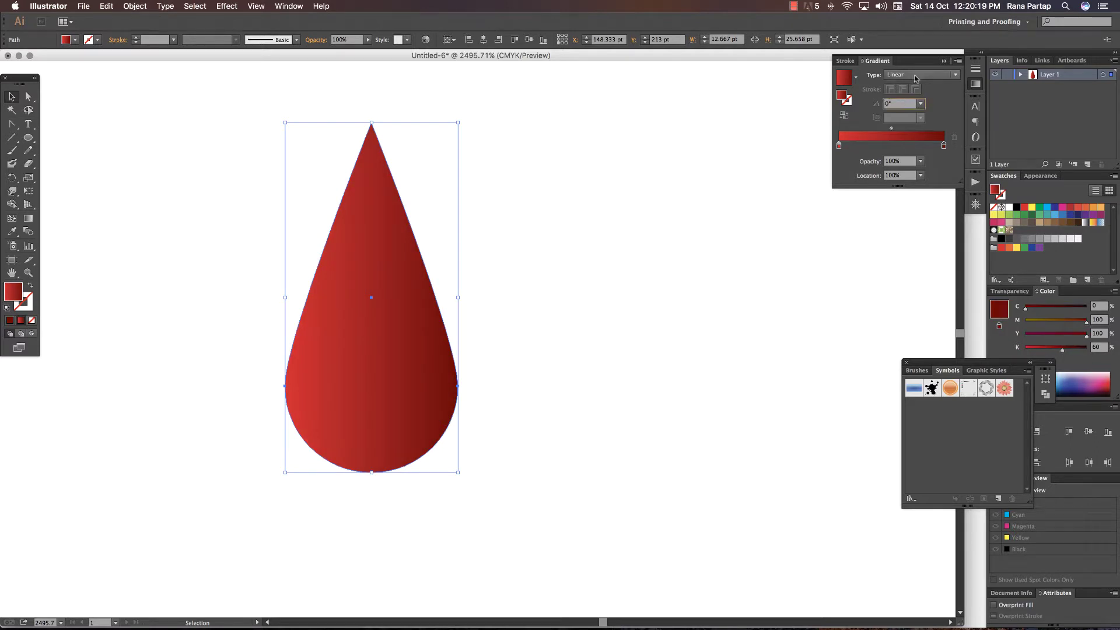
type("-1")
key("Return")
type("31")
key("Return")
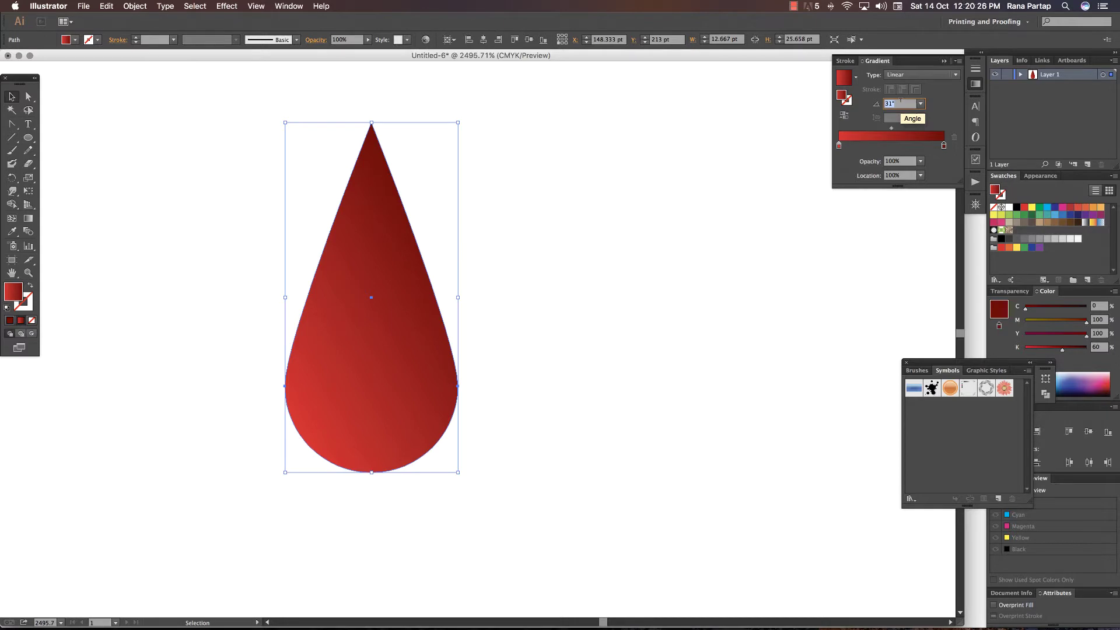
type("-1")
key("Return")
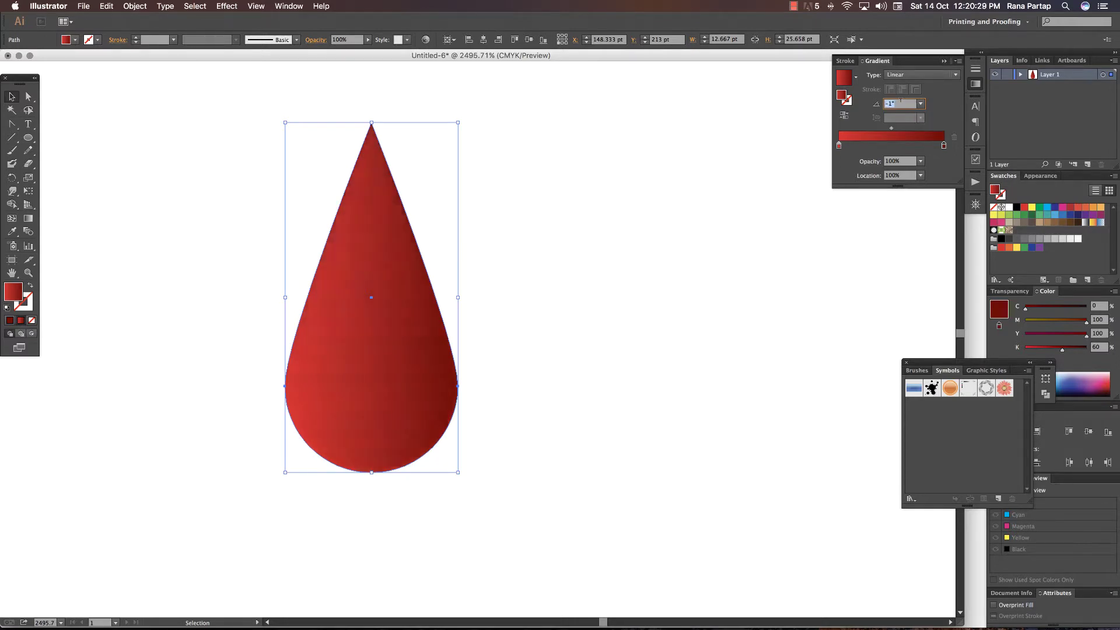
type("-17")
key("Return")
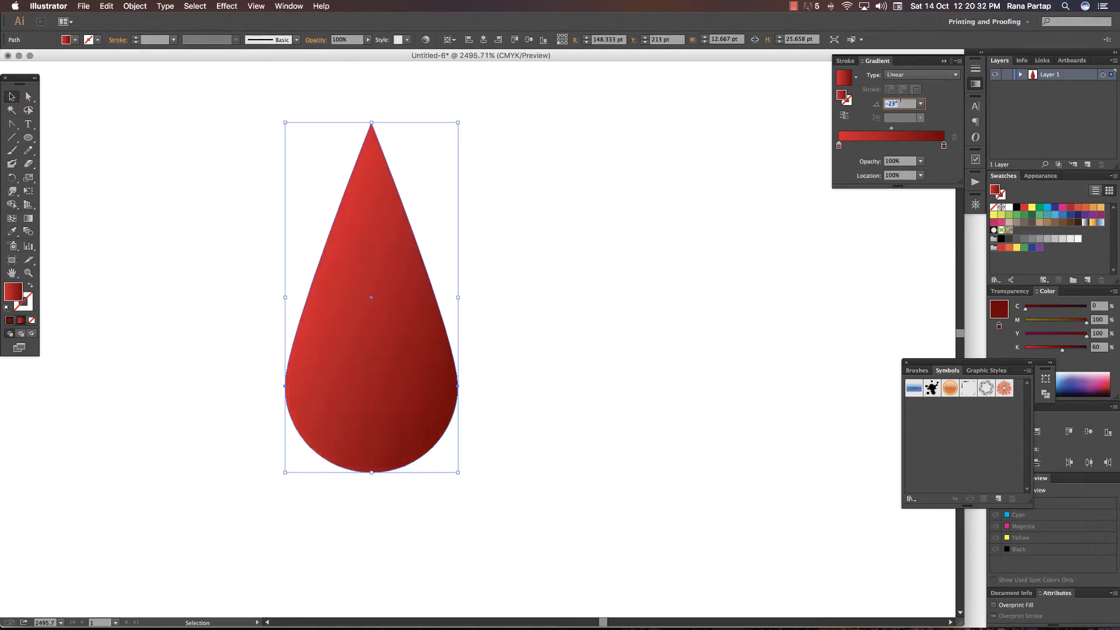
- Deselect, zoom out slightly to reframe, and reselect the teardrop
left_click(740, 148)
key("z")
left_click(586, 224, "alt")
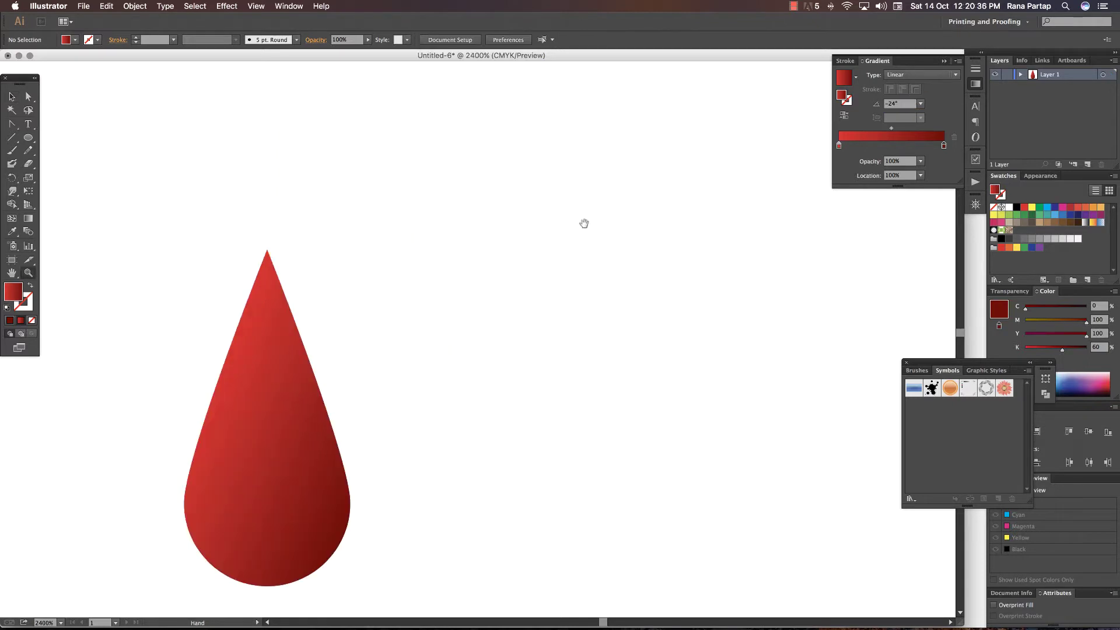
key("v")
left_click(328, 239)
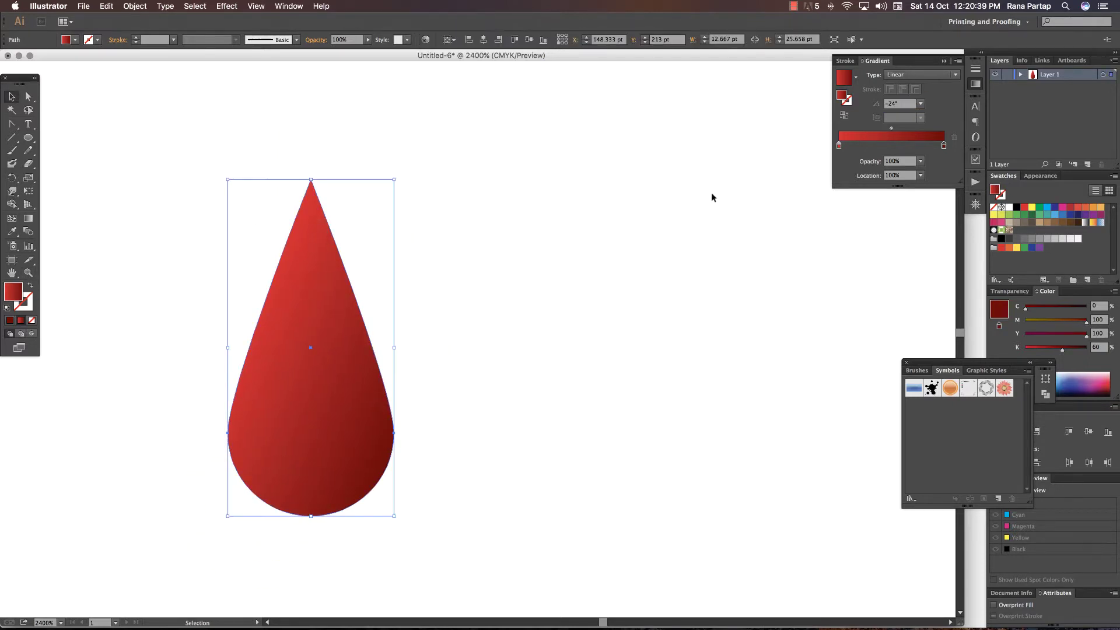
left_click(933, 76)
- Switch the fill to a radial gradient and rearrange its light and dark red stops and midpoint
left_click(917, 99)
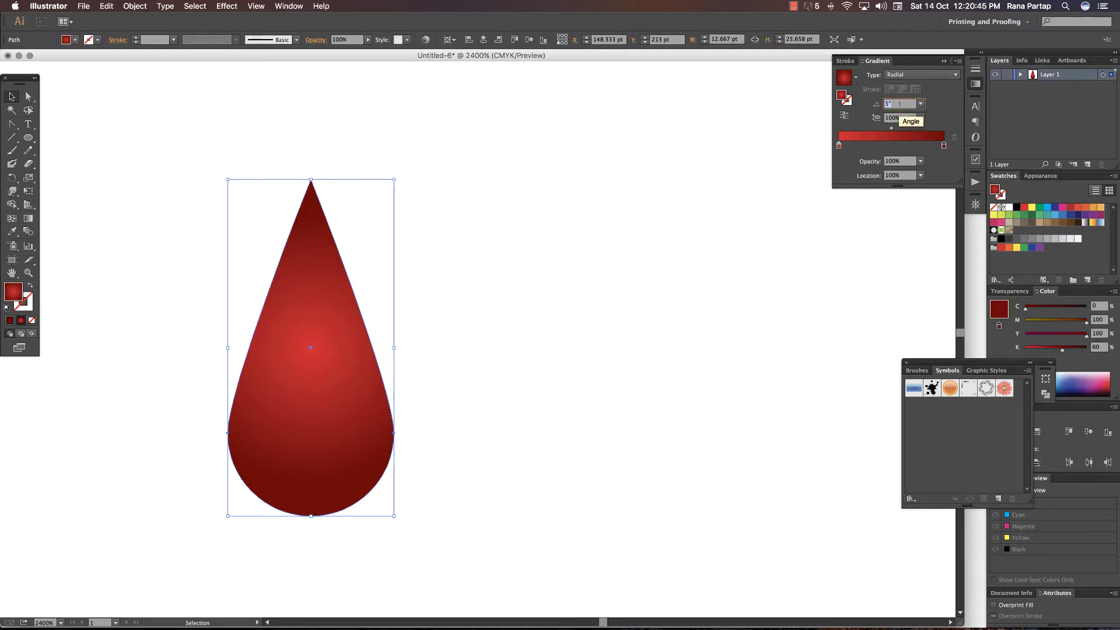
left_click(839, 145)
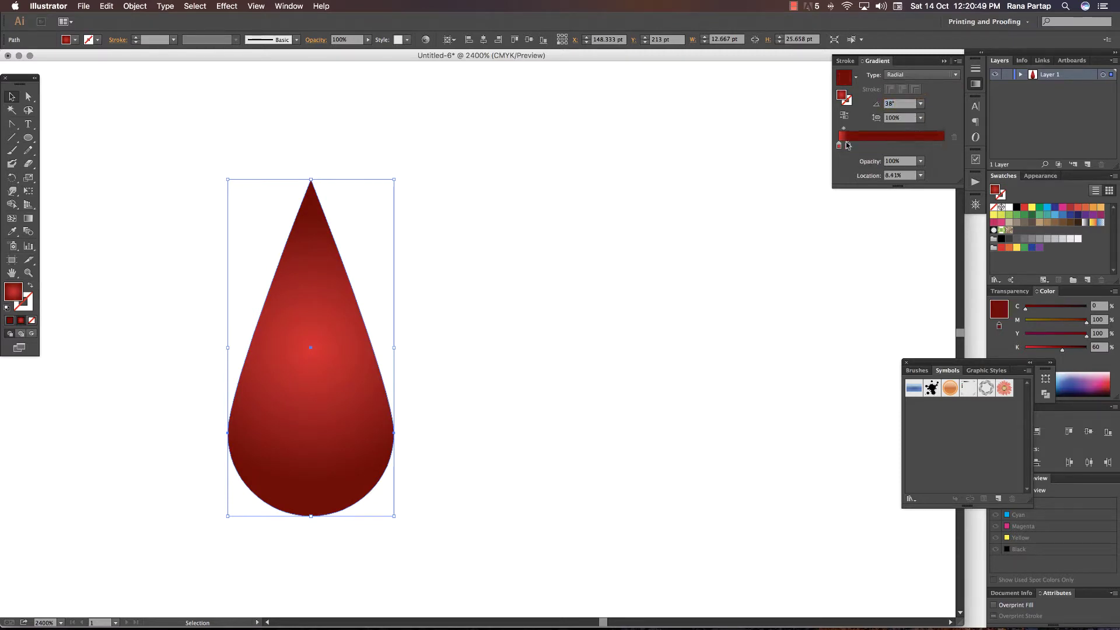
left_click_drag(839, 146, 909, 129)
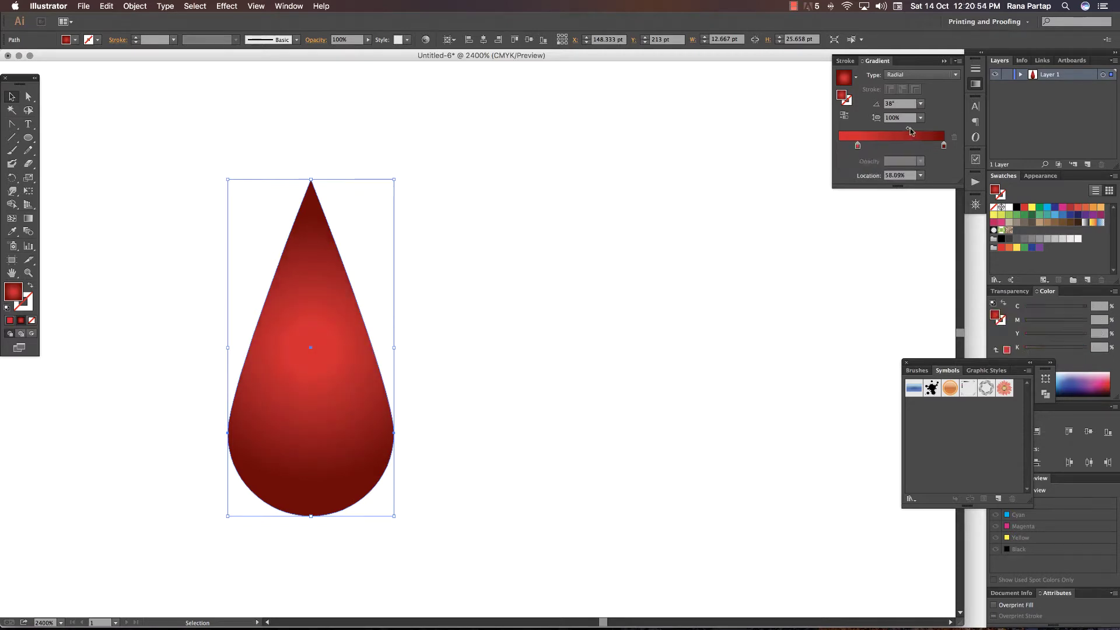
left_click(943, 145)
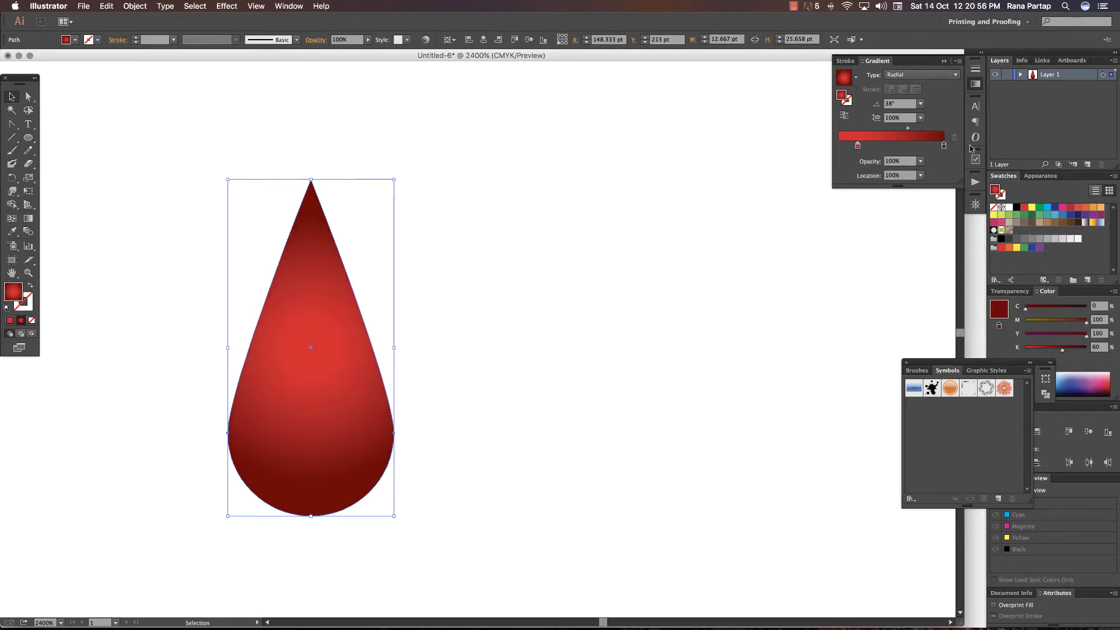
left_click(866, 145)
left_click_drag(944, 145, 935, 146)
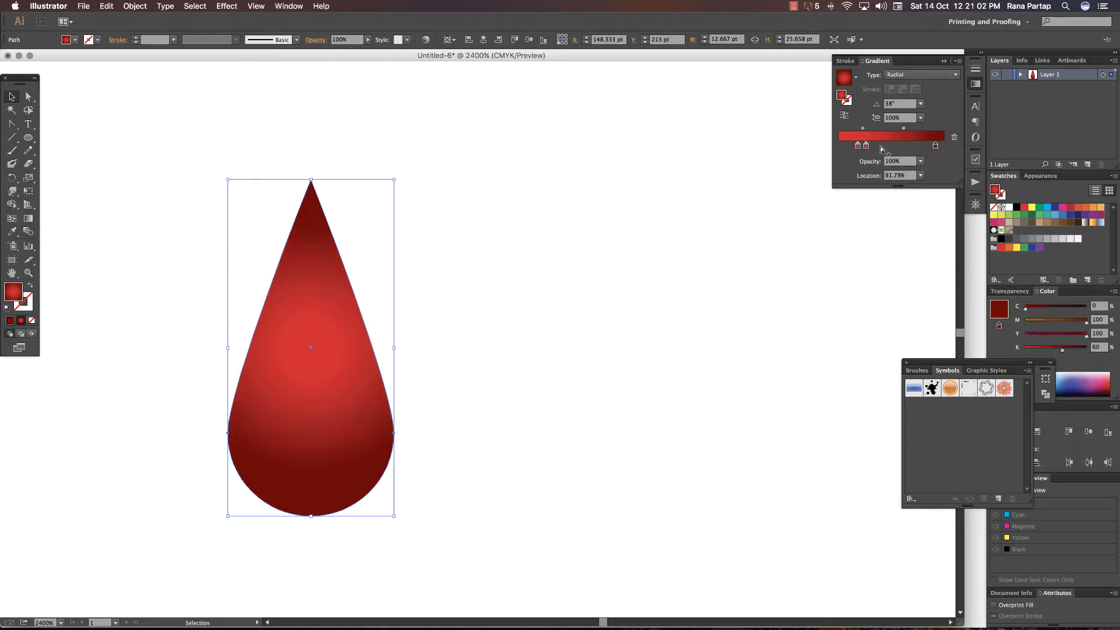
mouse_move(866, 145)
left_mouse_down()
mouse_move(943, 145)
mouse_move(916, 145)
mouse_move(937, 128)
mouse_move(943, 172)
mouse_move(944, 145)
left_mouse_up()
left_click_drag(858, 145, 829, 147)
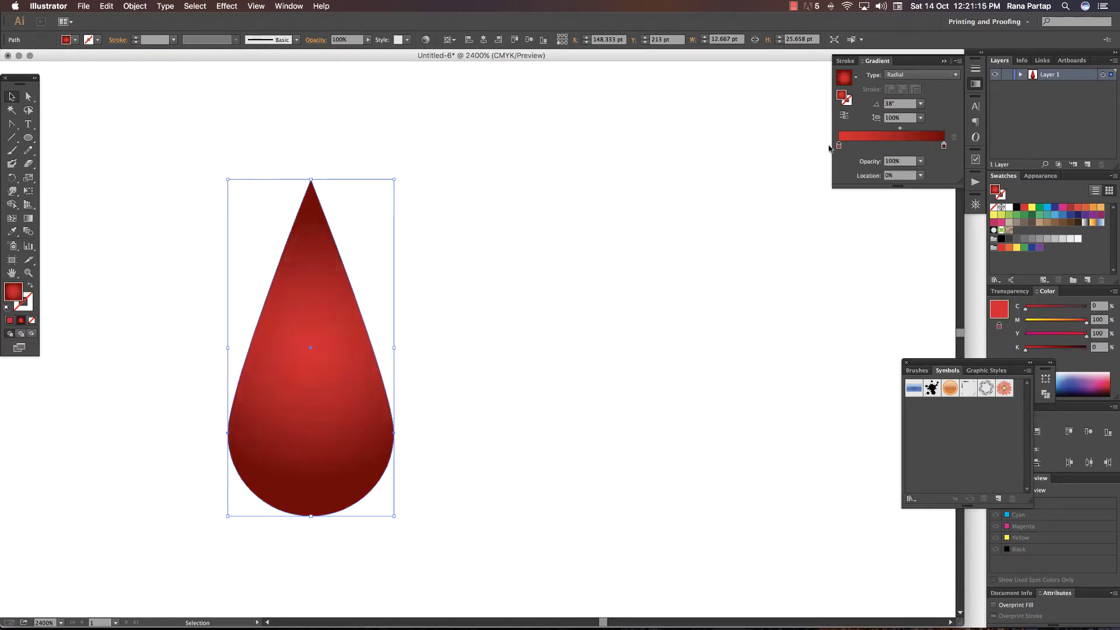
left_click_drag(900, 128, 909, 128)
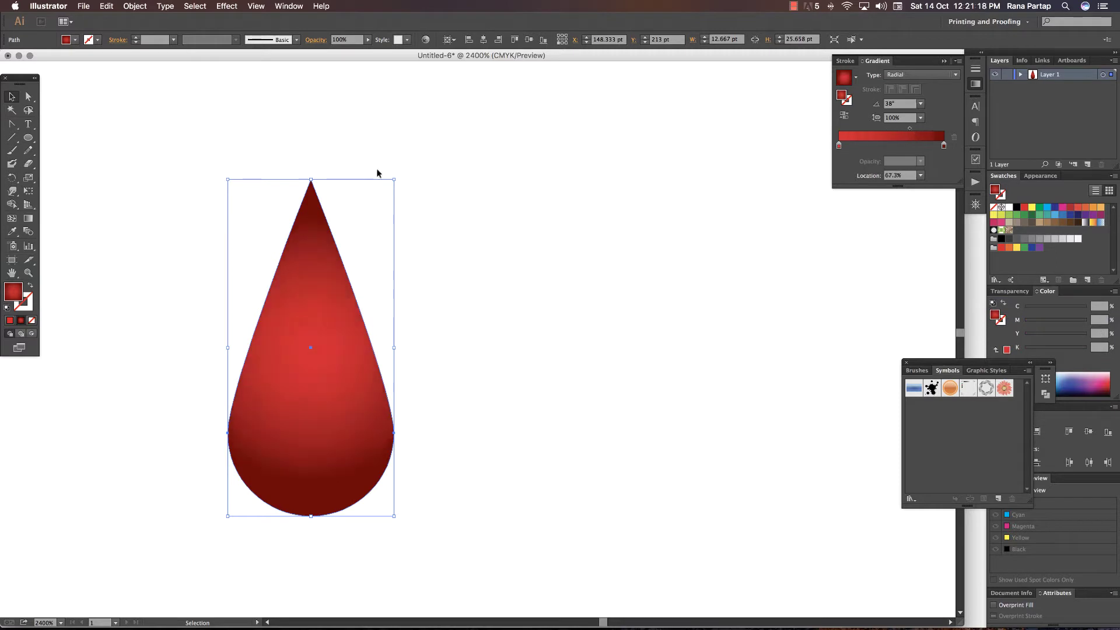
- Drag the radial gradient with the Gradient tool from the drop's centre up to its tip
left_click(28, 218)
mouse_move(283, 219)
left_mouse_down()
mouse_move(320, 455)
mouse_move(314, 259)
left_mouse_up()
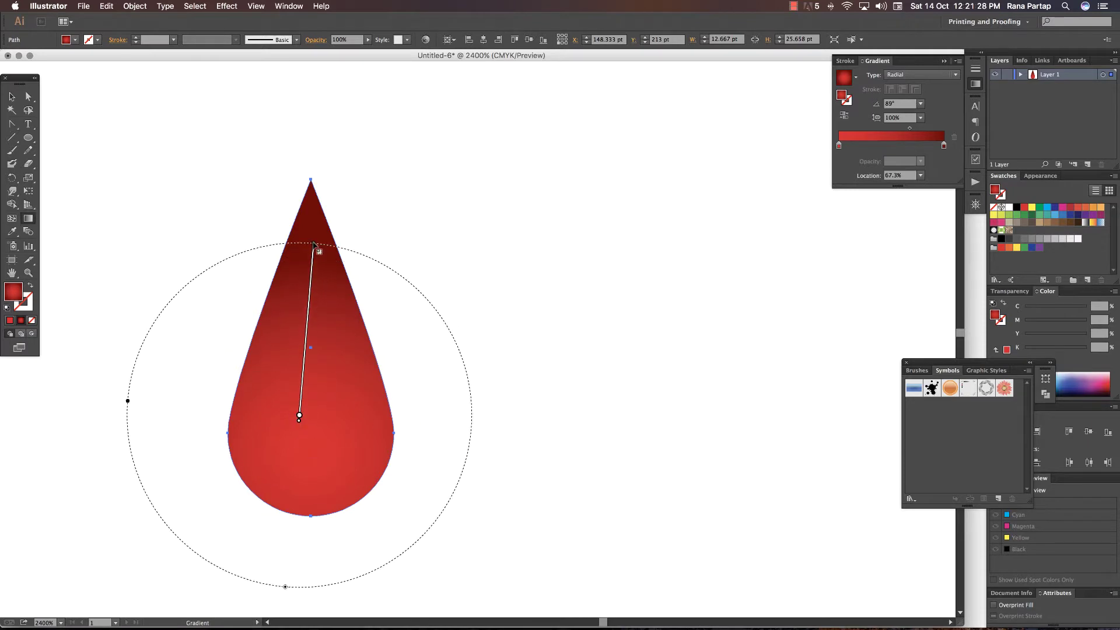
left_click_drag(290, 309, 305, 182)
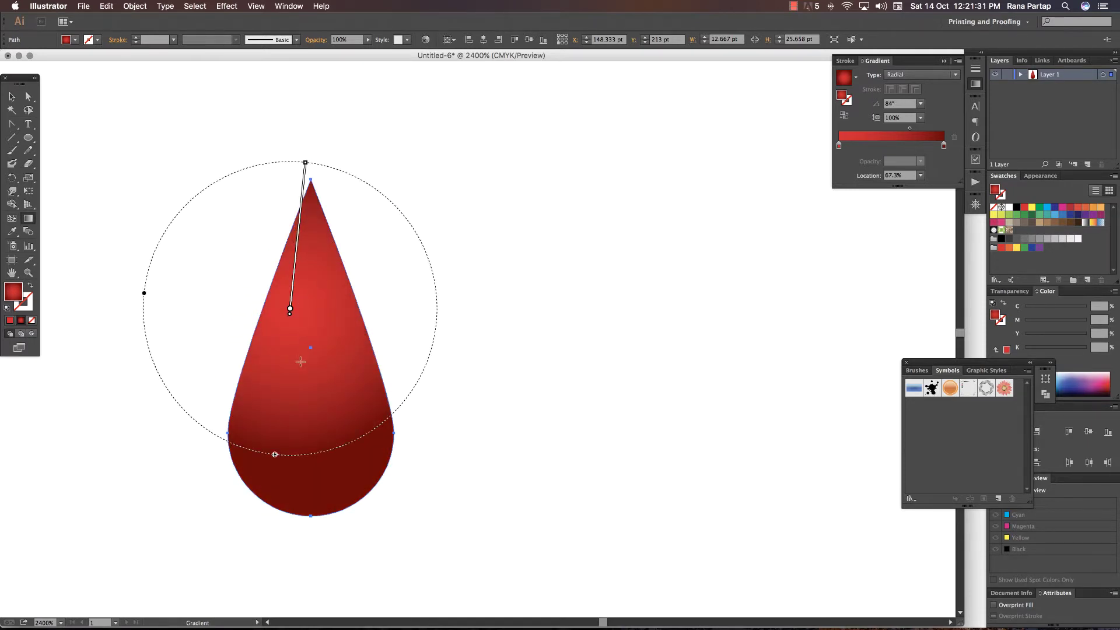
left_click_drag(300, 366, 323, 145)
left_click(11, 96)
left_click(90, 124)
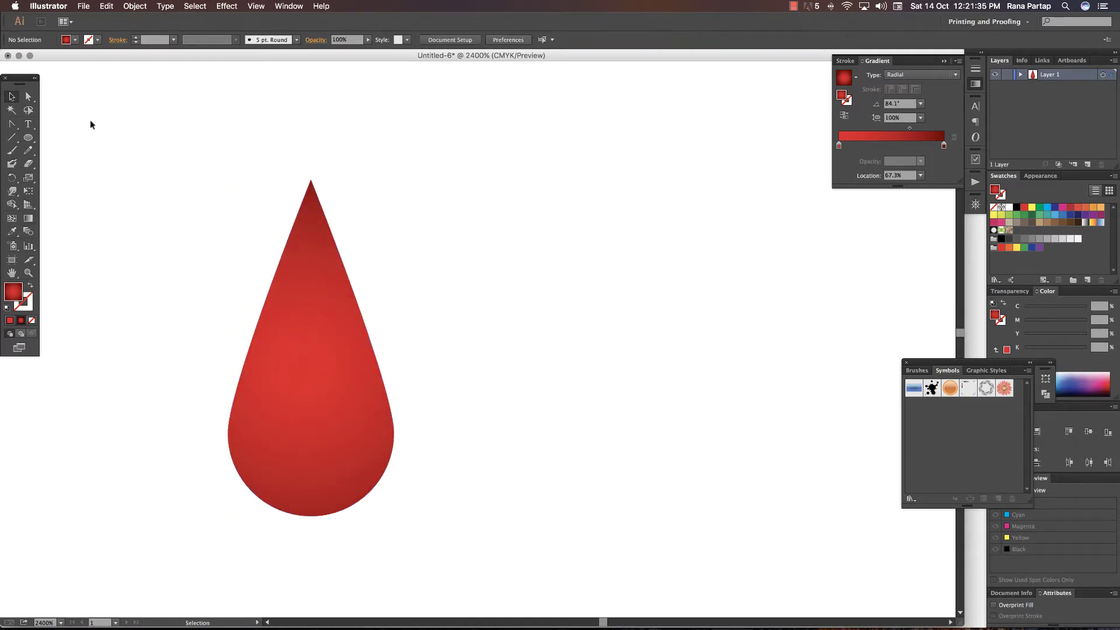
left_click(281, 261)
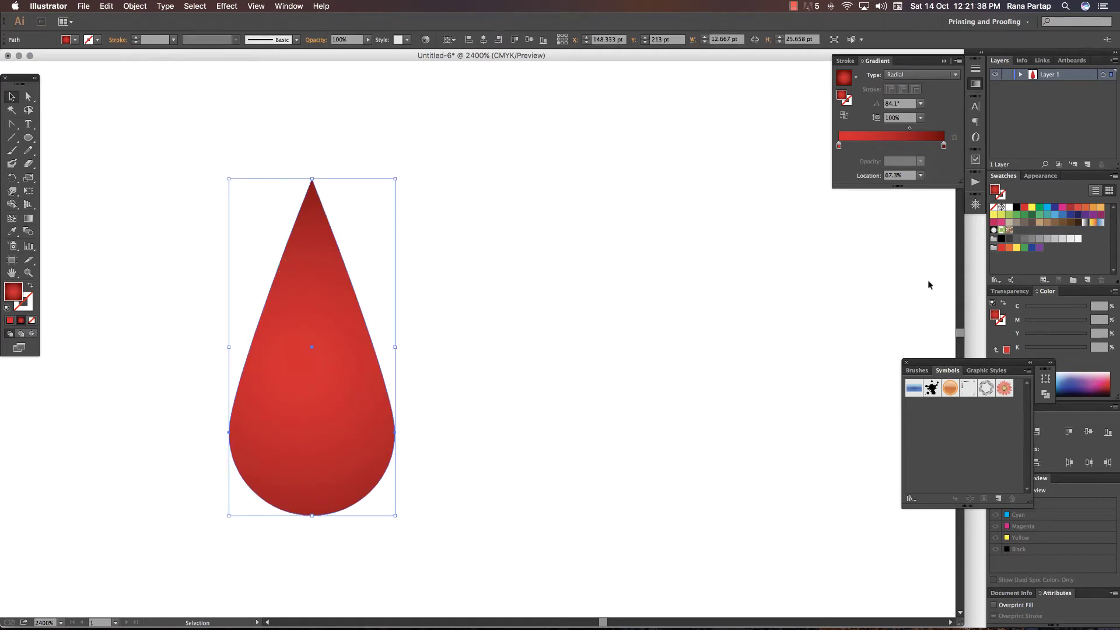
- Fill the drop with dark red and add a vivid red mesh point in its lower centre
left_click(1038, 241)
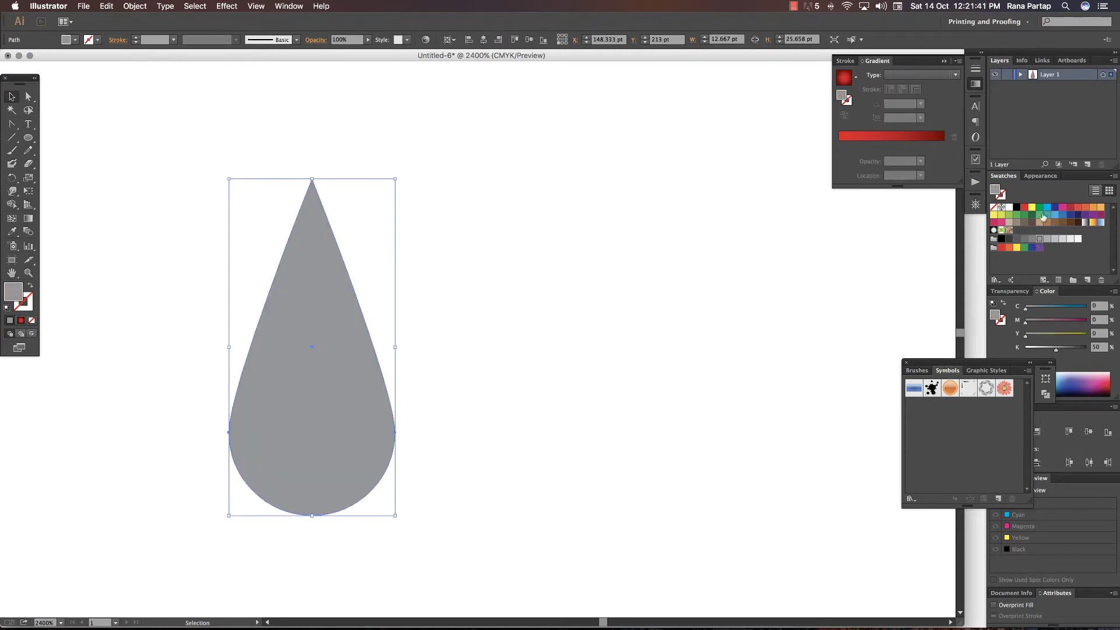
left_click(1026, 208)
left_click_drag(1067, 348, 1062, 349)
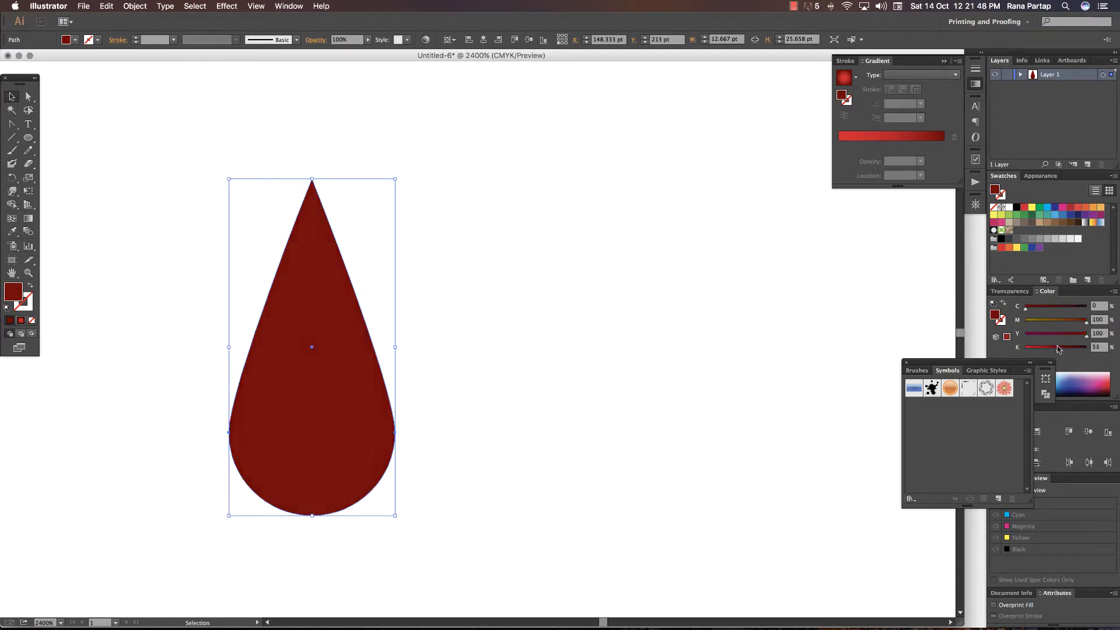
left_click(14, 219)
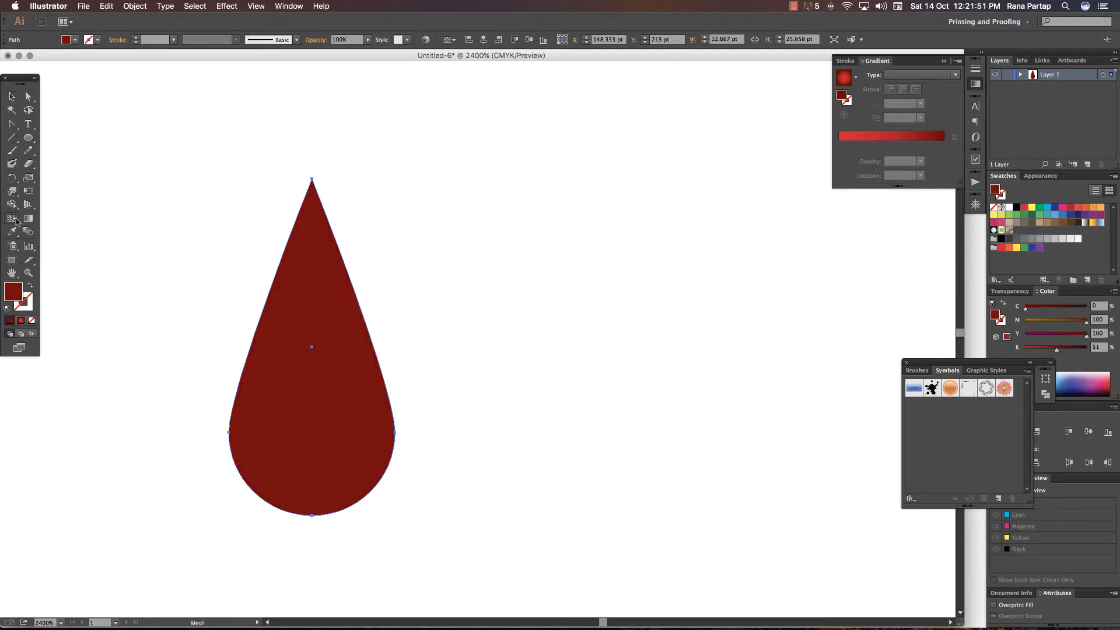
left_click(313, 448)
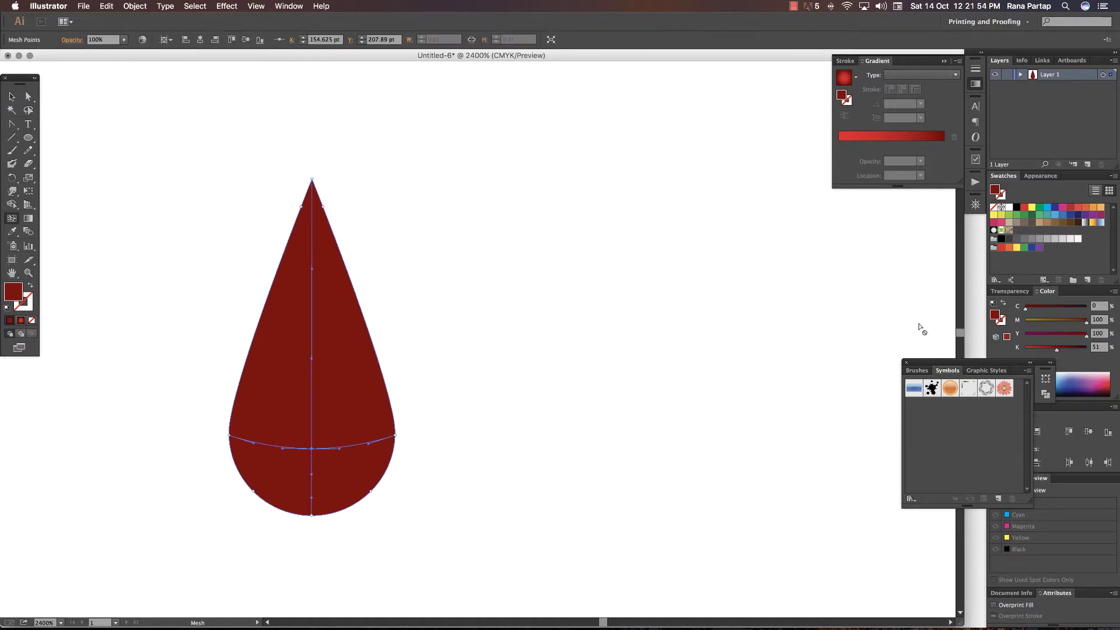
left_click_drag(1034, 347, 1020, 349)
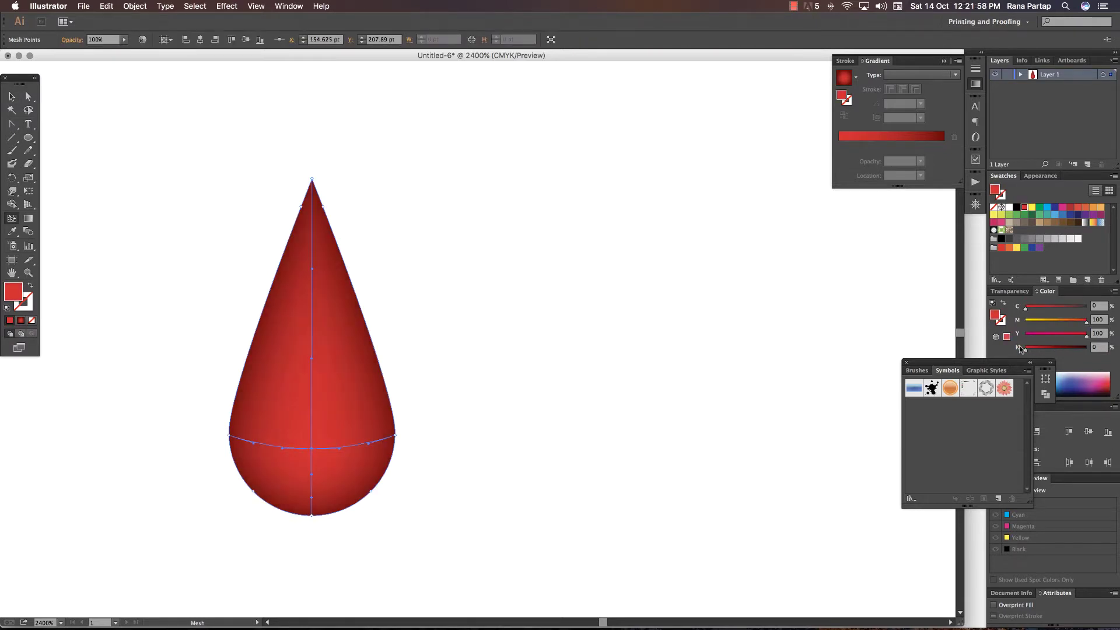
- Place a copy of the mesh drop to the right and shrink it
left_click(12, 96)
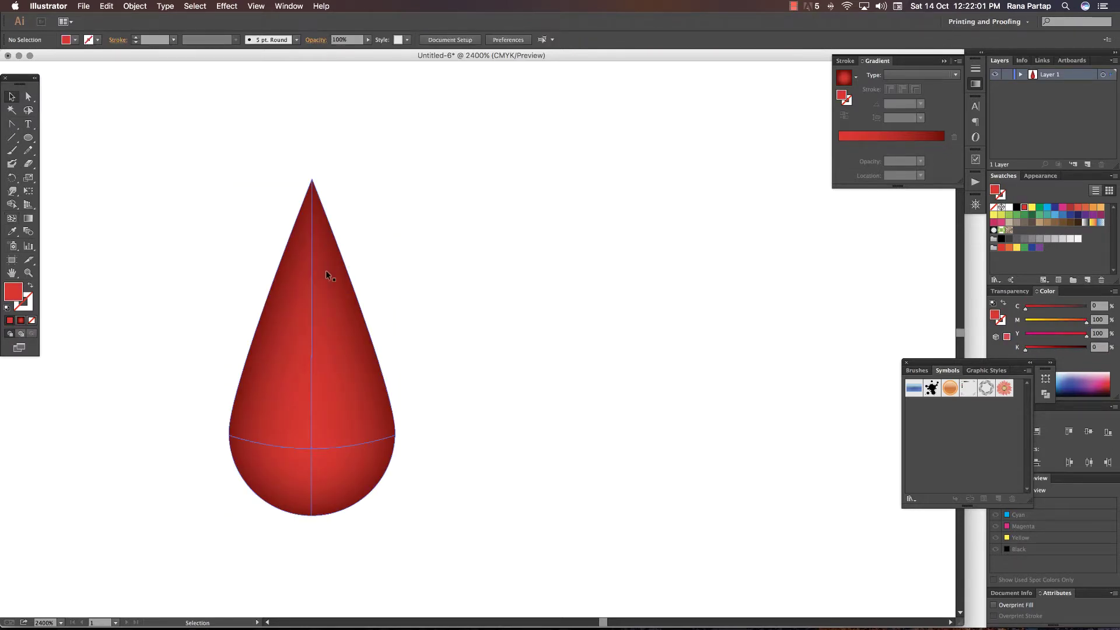
left_click_drag(325, 271, 497, 214)
mouse_move(566, 122)
left_mouse_down()
mouse_move(517, 163)
mouse_move(517, 150)
left_mouse_up()
- Recolour the small drop brown by adjusting its CMYK values
left_click(1050, 348)
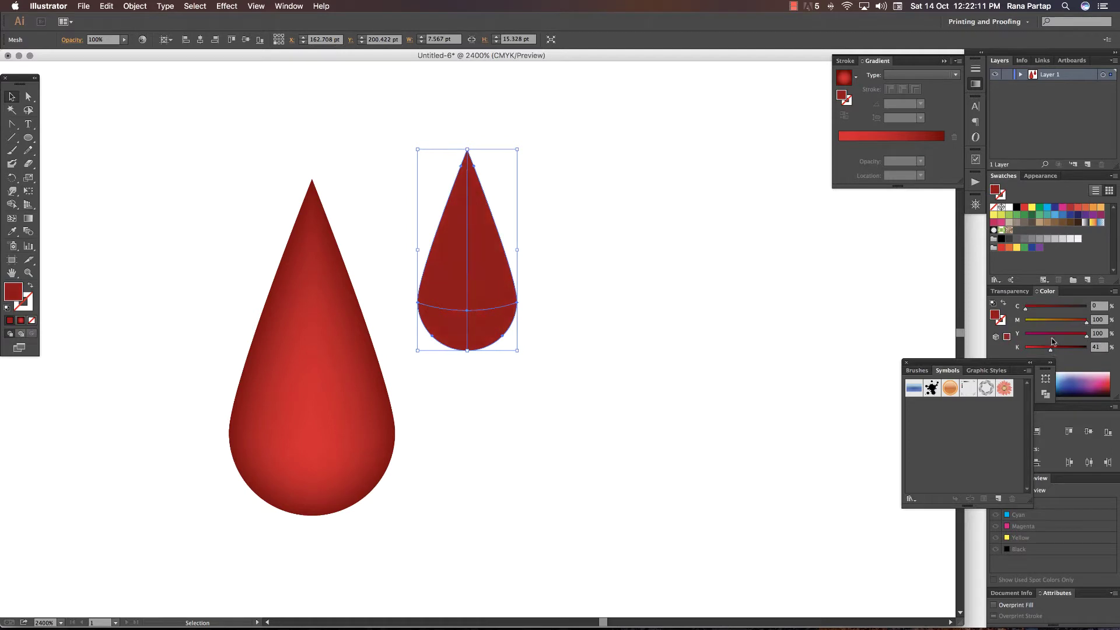
left_click(1055, 320)
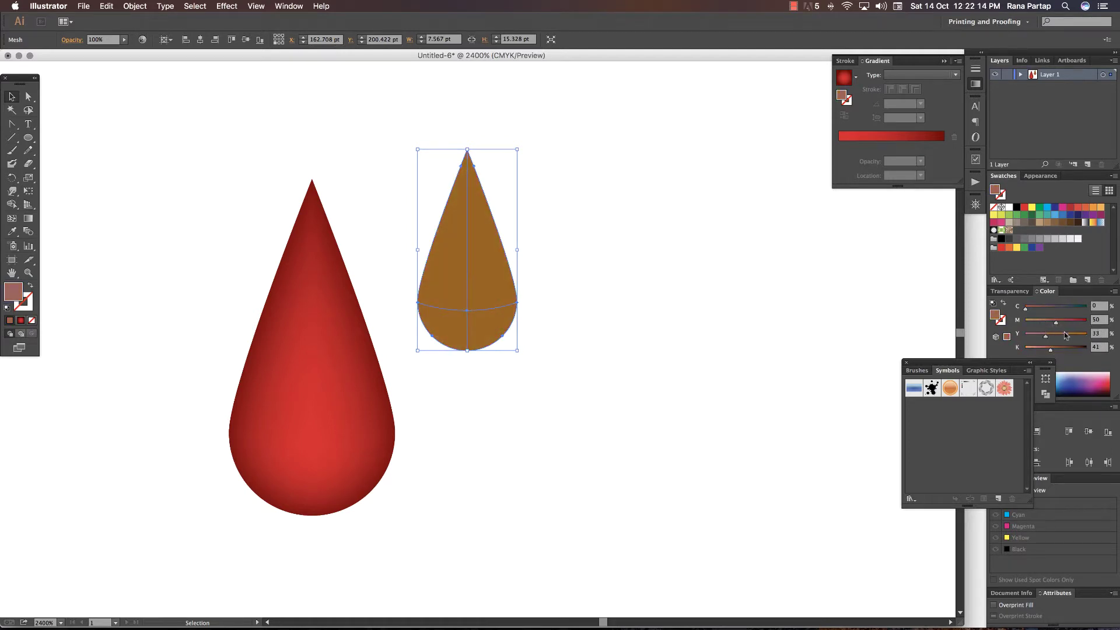
left_click(1065, 334)
- Make the small drop's centre mesh point white and bend its mesh lines with the Warp tool
key("u")
left_click(471, 312)
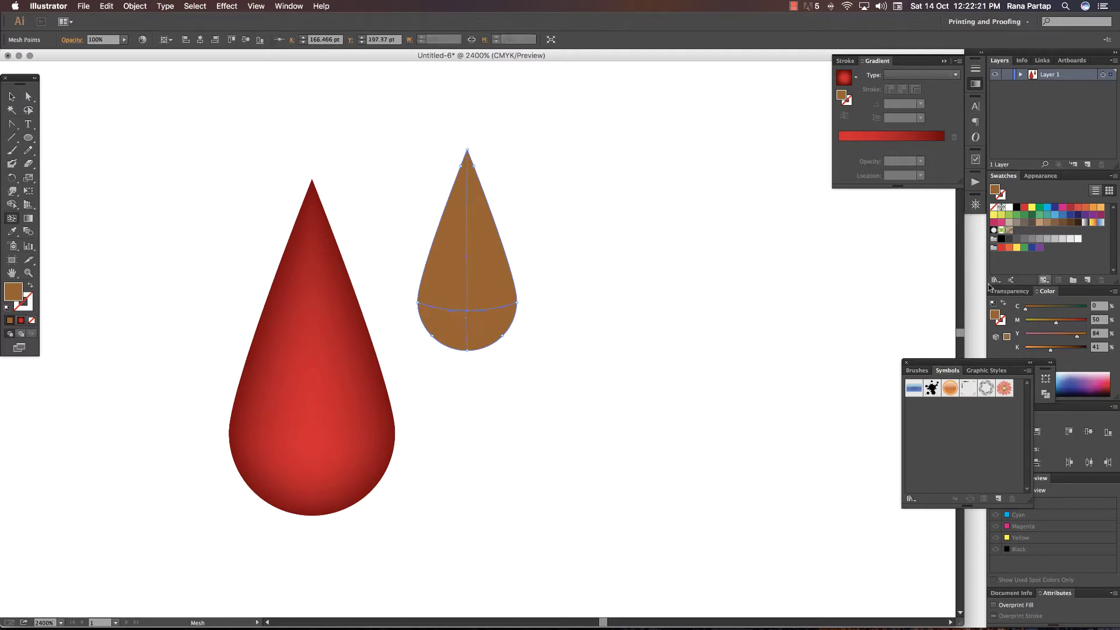
left_click(1077, 239)
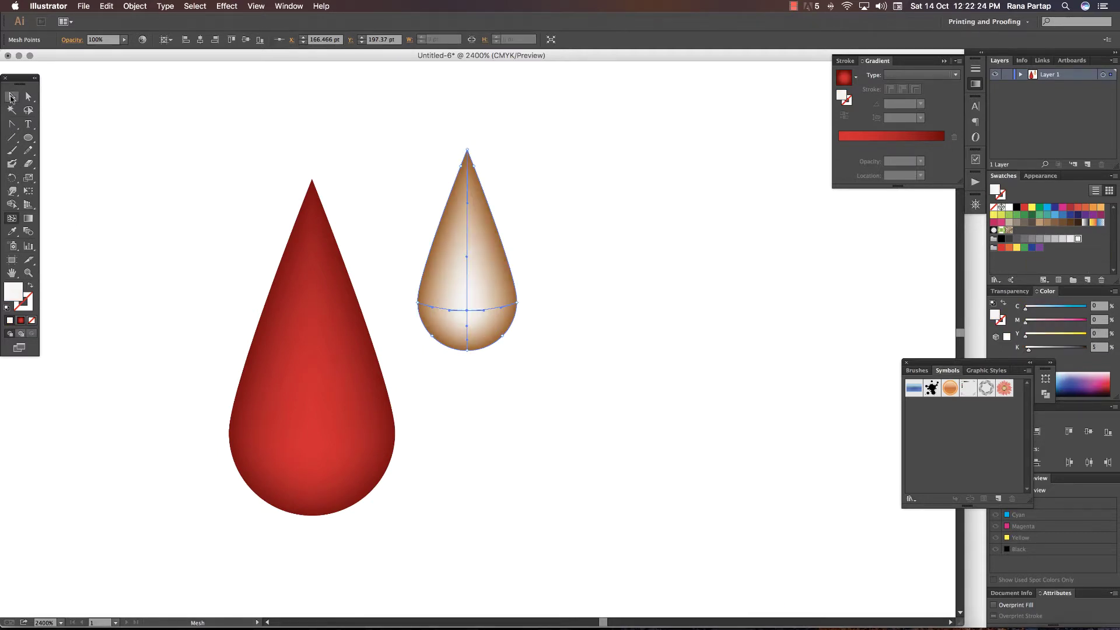
key("v")
left_click(12, 191)
left_click_drag(431, 225, 471, 238)
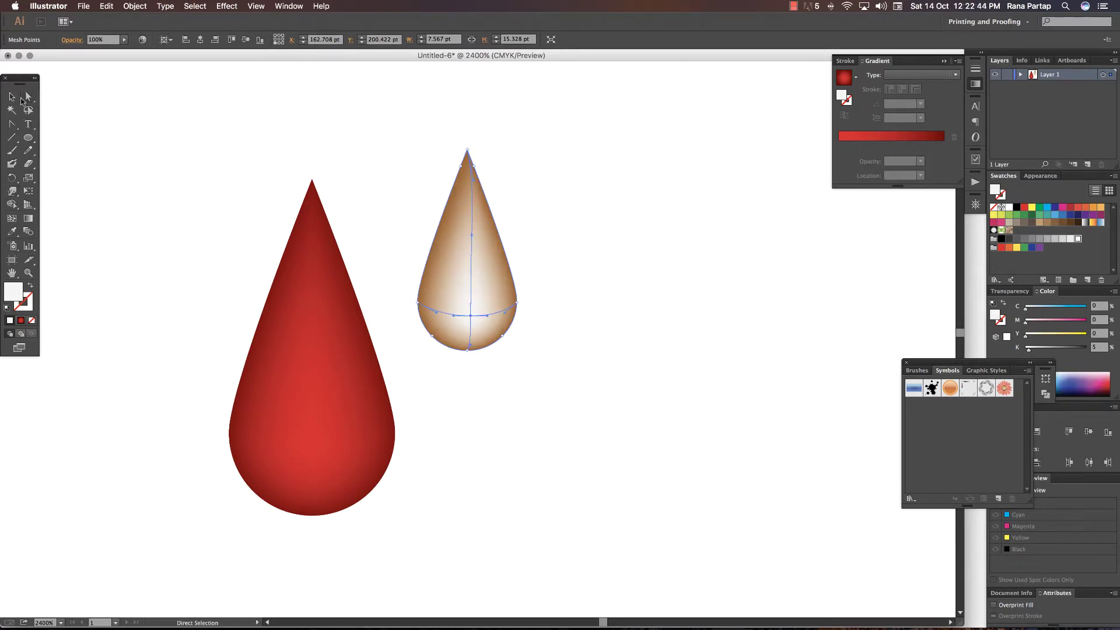
- Nudge the brown drop right, scale it down, and zoom out for room
key("v")
left_click(520, 218)
left_click_drag(498, 225, 512, 221)
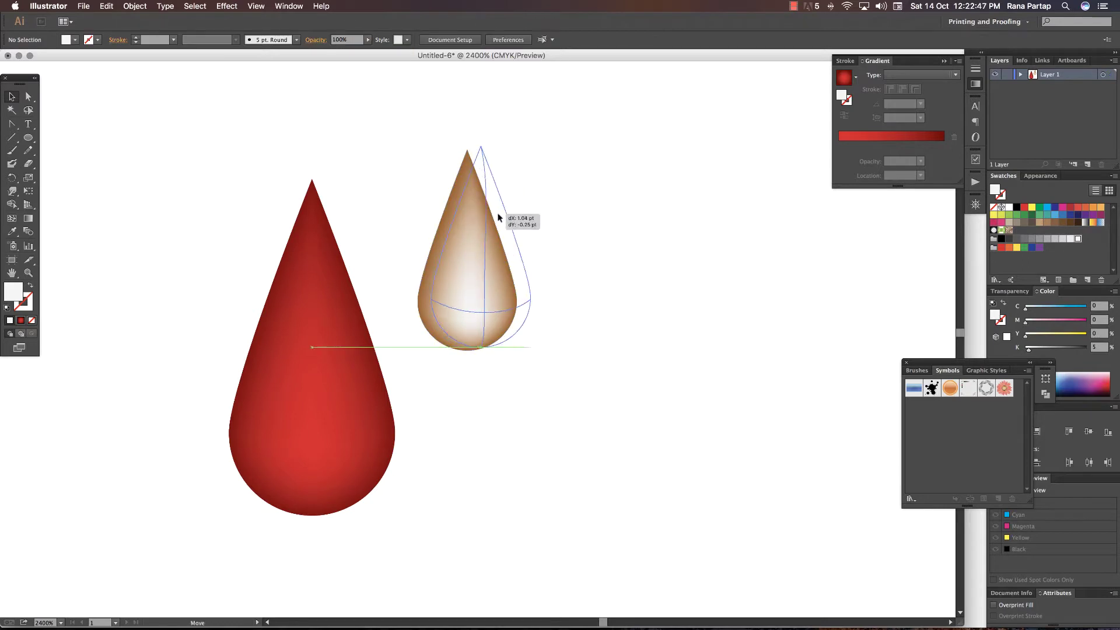
left_click_drag(528, 146, 500, 244)
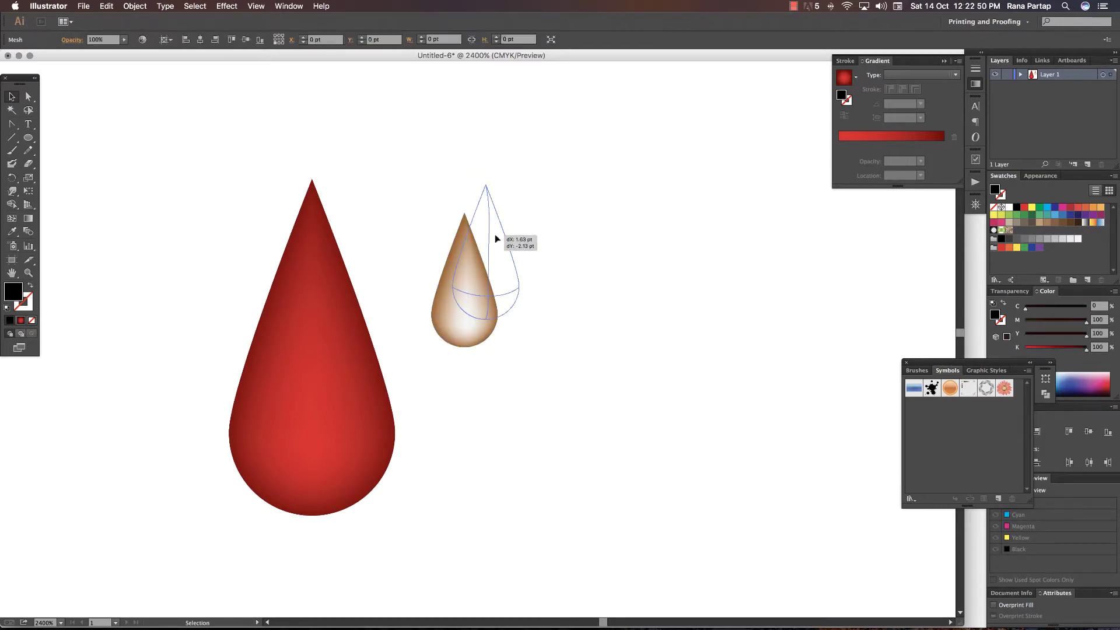
left_click(526, 260)
key("z")
left_click(512, 263, "alt")
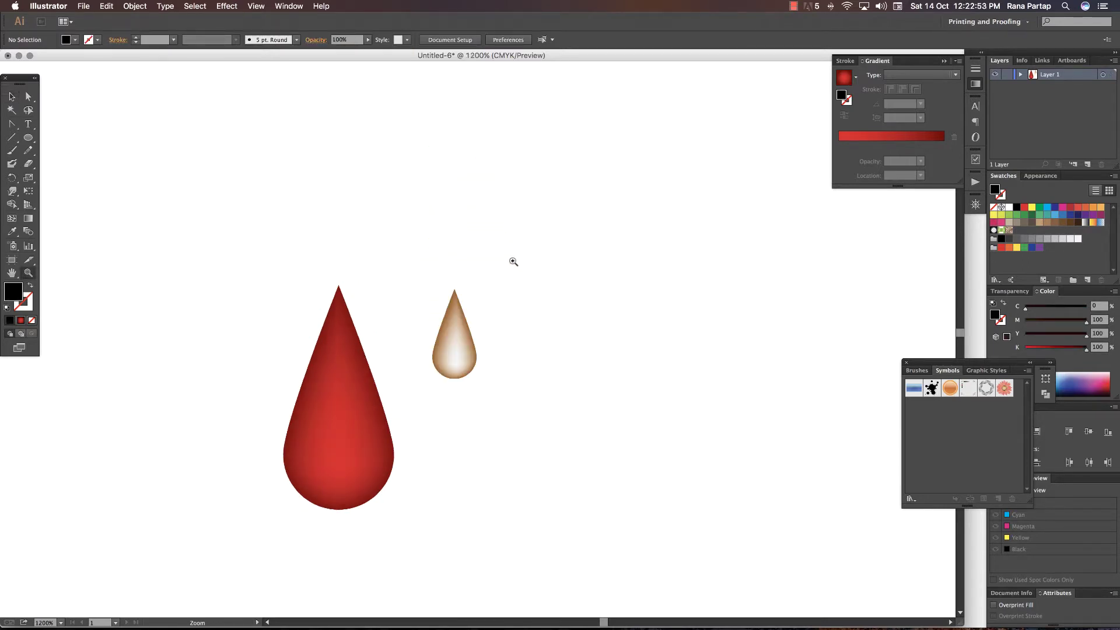
- Place resized copies of the brown drop around the red drop and select all the drops
left_click(12, 96)
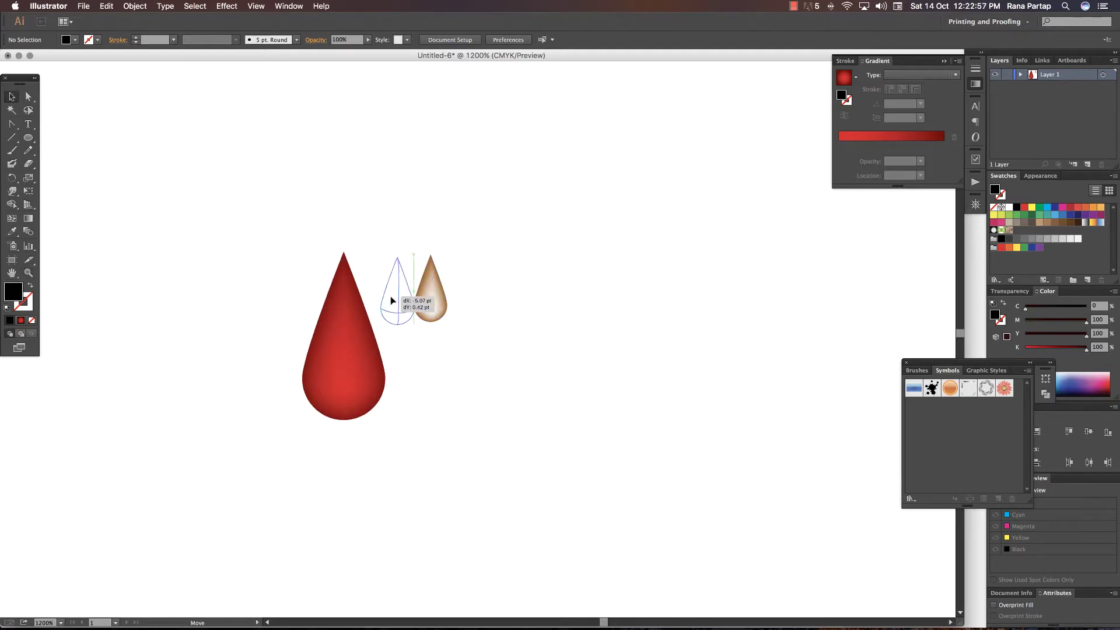
mouse_move(431, 294)
left_mouse_down()
mouse_move(398, 295)
mouse_move(416, 352)
mouse_move(398, 351)
mouse_move(411, 370)
mouse_move(291, 301)
mouse_move(268, 243)
left_mouse_up()
mouse_move(275, 292)
left_mouse_down()
mouse_move(299, 233)
mouse_move(319, 228)
left_mouse_up()
left_click_drag(345, 184, 327, 214)
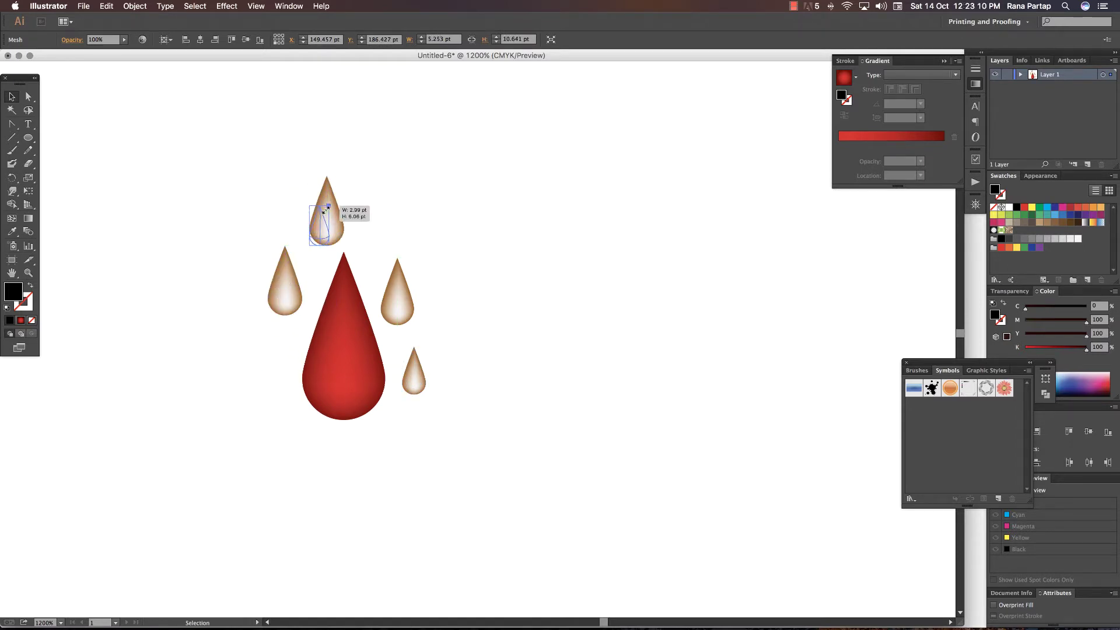
left_click(260, 191)
left_click_drag(260, 191, 446, 401)
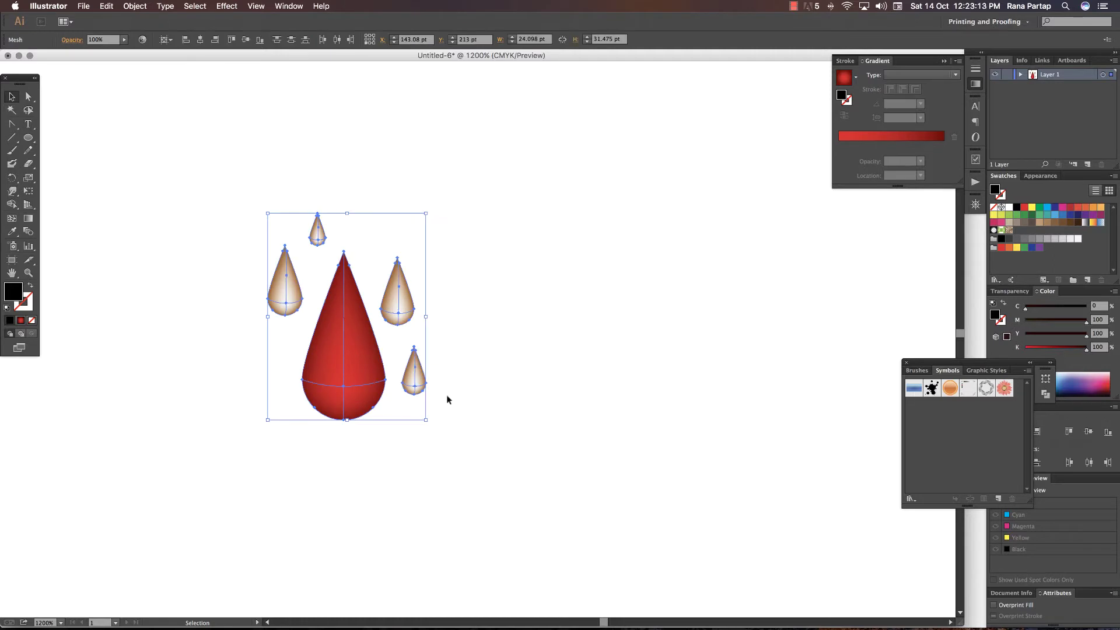
- Add two more tiny tan drop copies and shrink the whole cluster
left_click(331, 243)
mouse_move(317, 236)
left_mouse_down()
mouse_move(384, 246)
mouse_move(383, 232)
mouse_move(286, 350)
mouse_move(398, 364)
left_mouse_up()
left_click(416, 243)
scroll(286, 350, "down", 2)
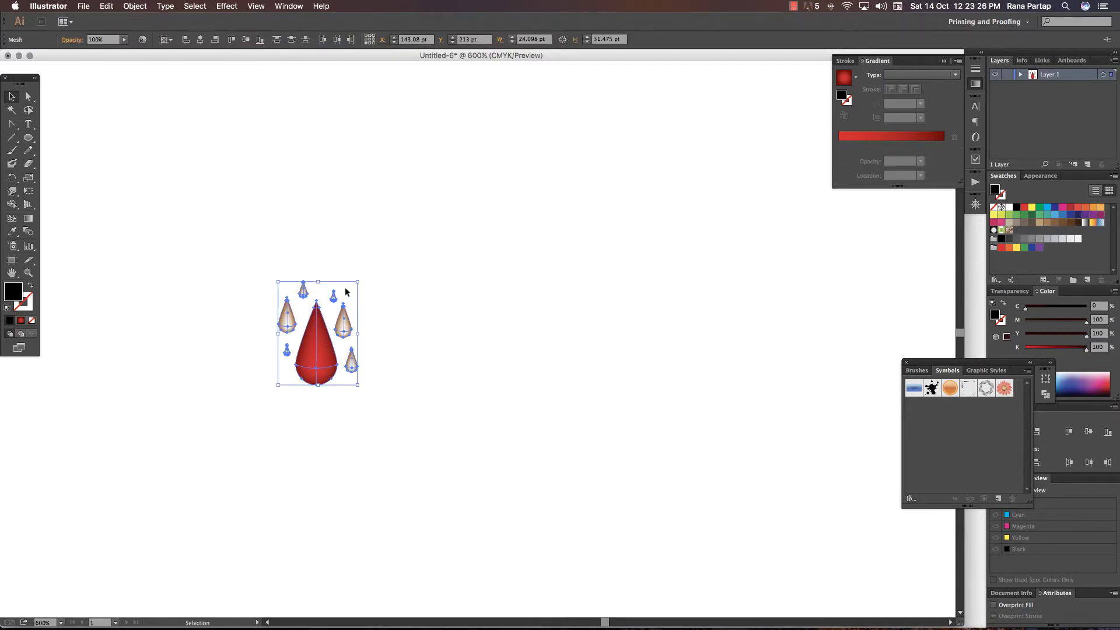
left_click_drag(357, 282, 335, 310)
- Save the cluster as a symbol named 12, then delete the drops from the artboard
left_click_drag(305, 355, 971, 466)
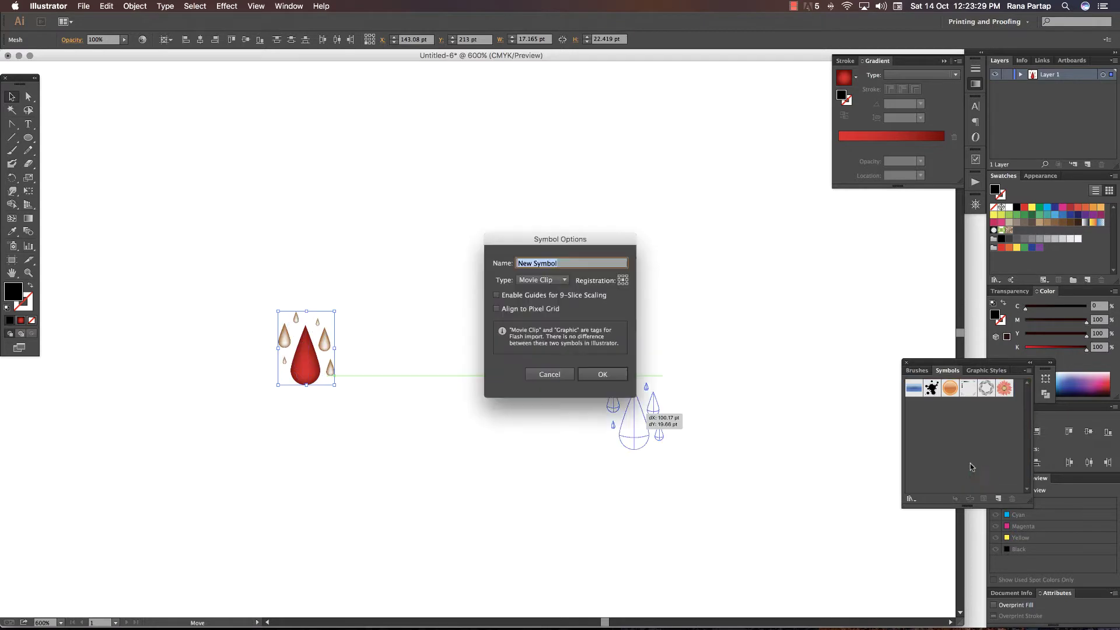
type("123")
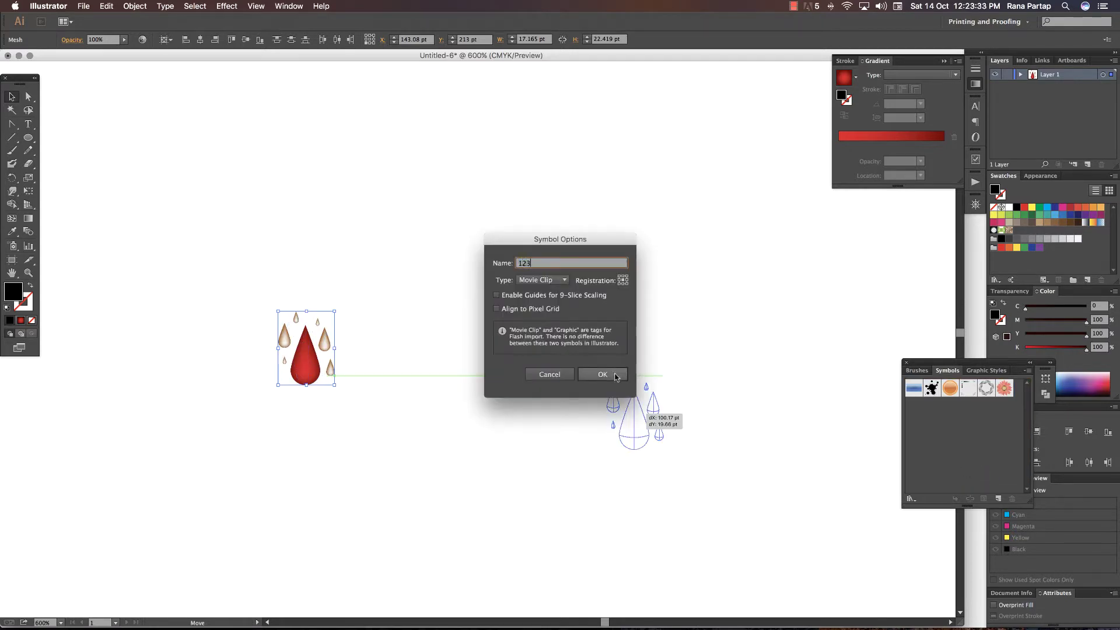
left_click(617, 377)
left_click_drag(267, 317, 386, 402)
key("Delete")
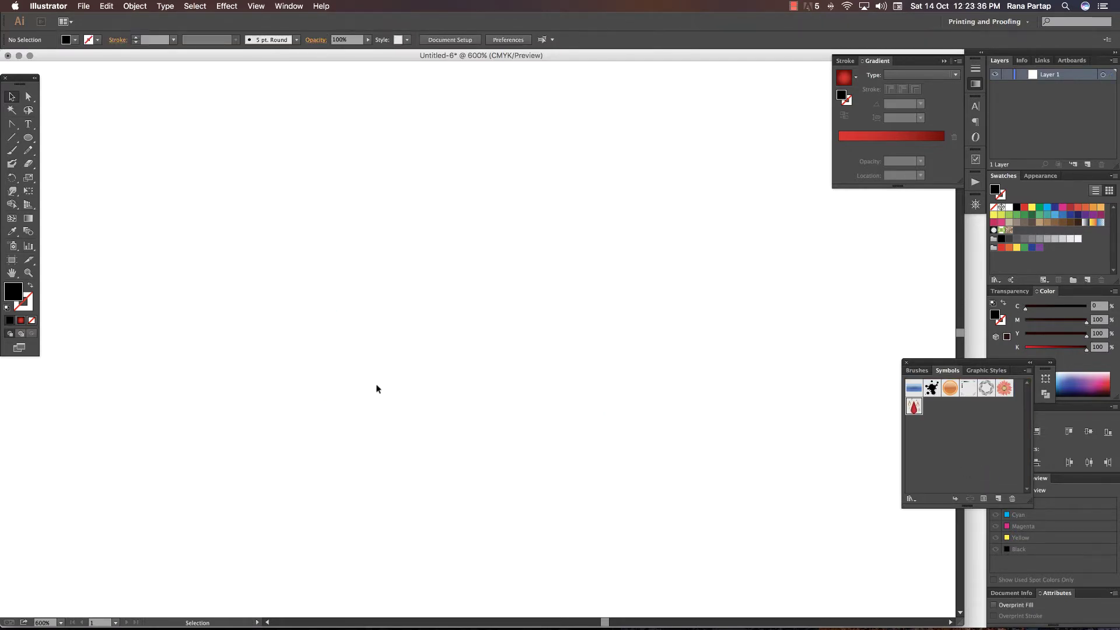
double_click(28, 273)
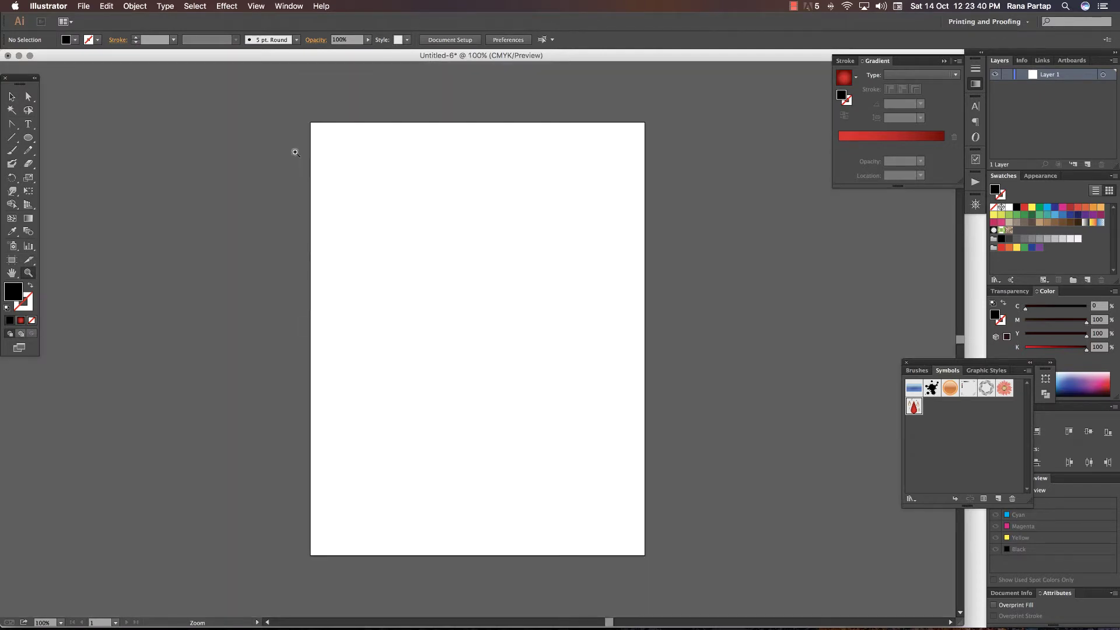
- Draw a large black circle and a rectangle covering its left half
left_click_drag(295, 149, 704, 388)
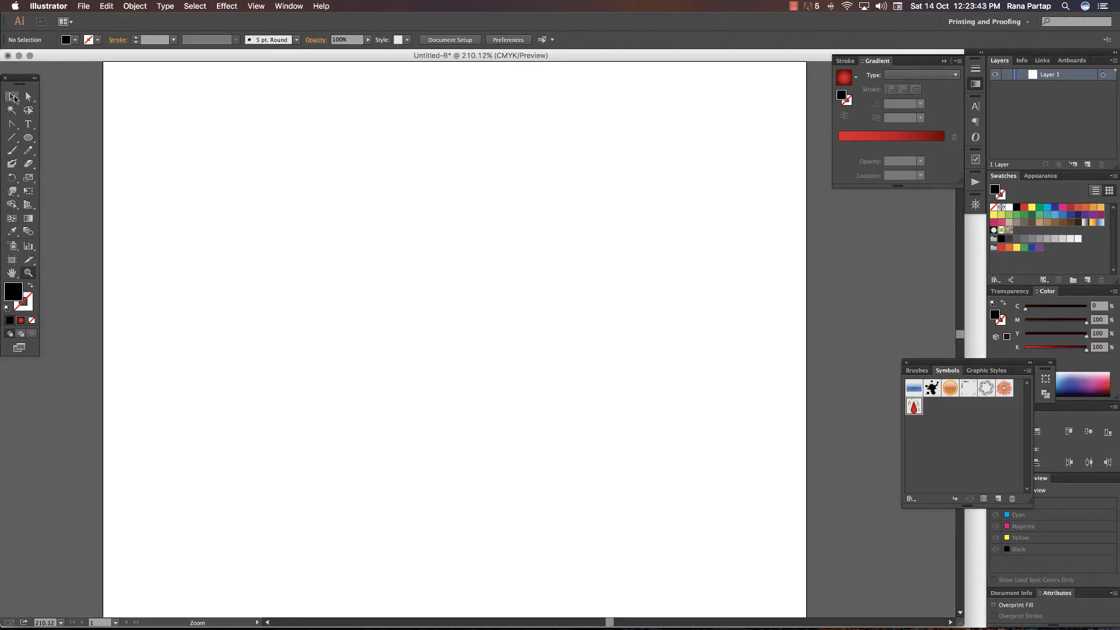
left_click(13, 98)
key("l")
left_click_drag(302, 240, 586, 523)
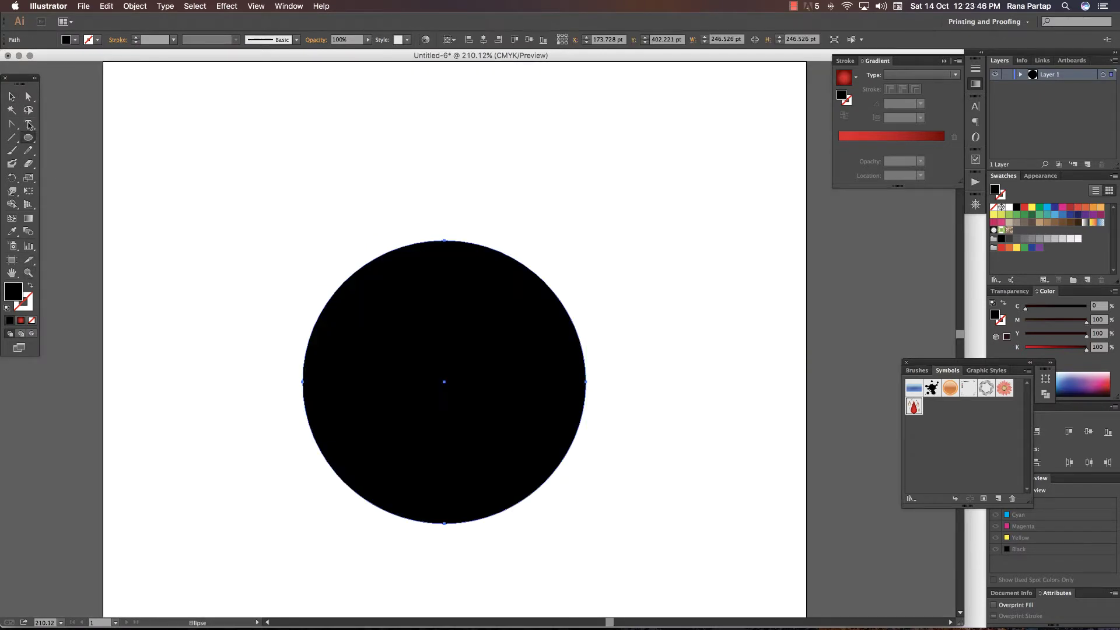
left_click_drag(28, 137, 70, 138)
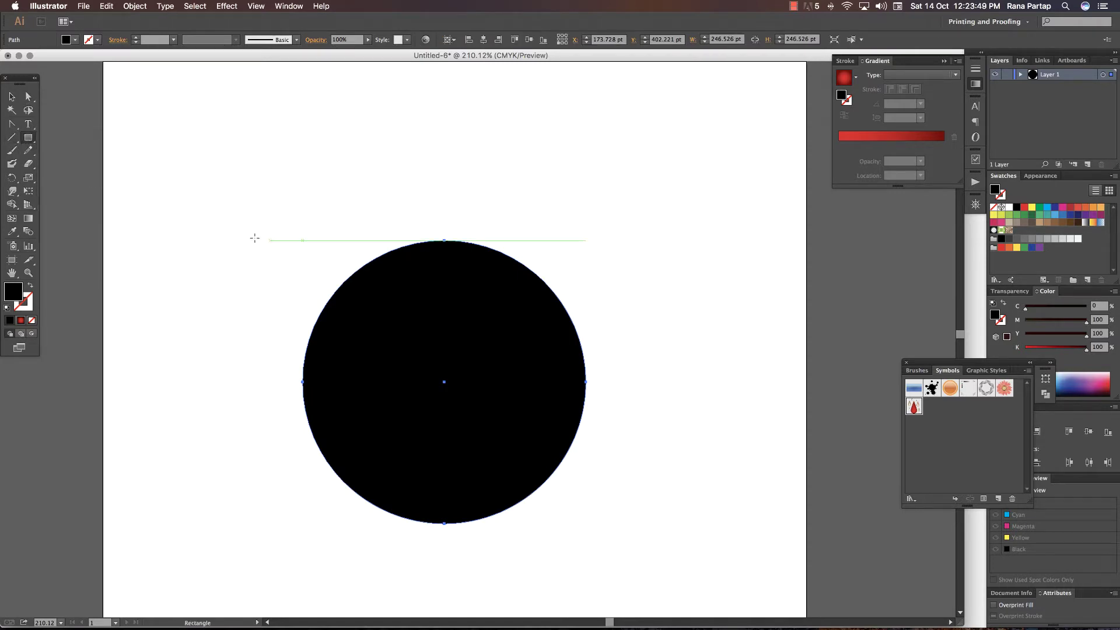
left_click_drag(261, 196, 443, 537)
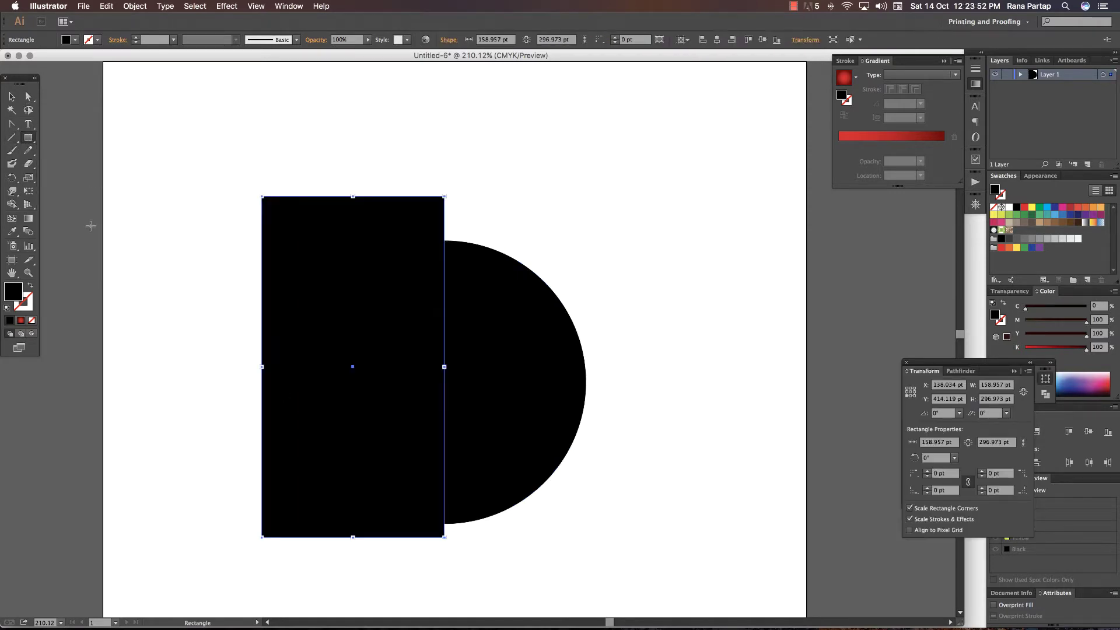
- Subtract the rectangle from the circle with Minus Front, leaving the right half-circle
left_click(12, 96)
left_click(454, 350, "shift")
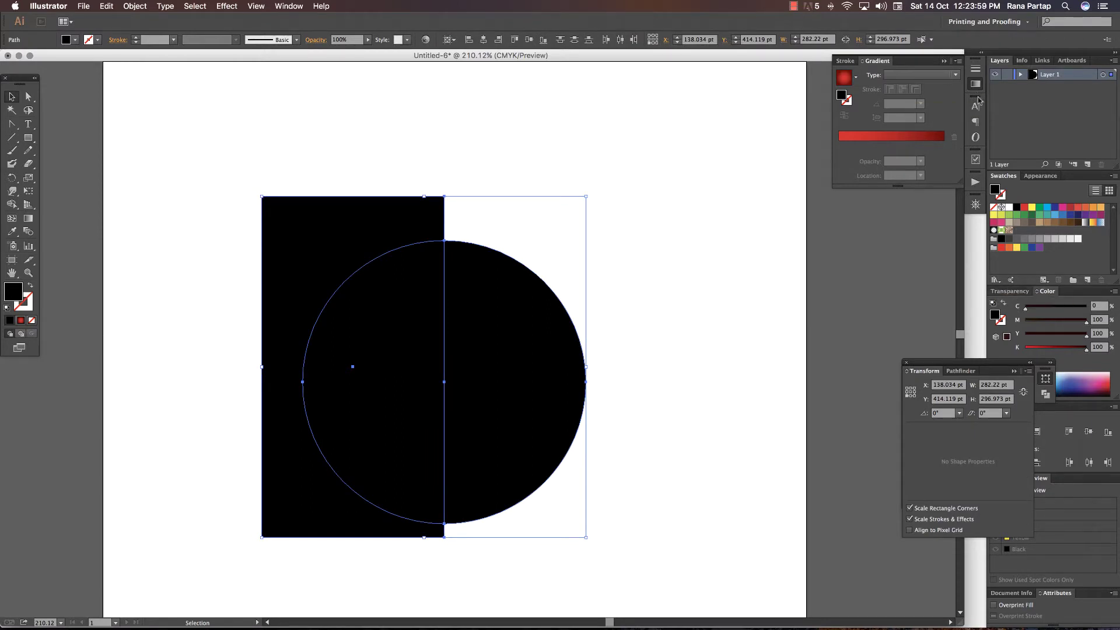
left_click(967, 371)
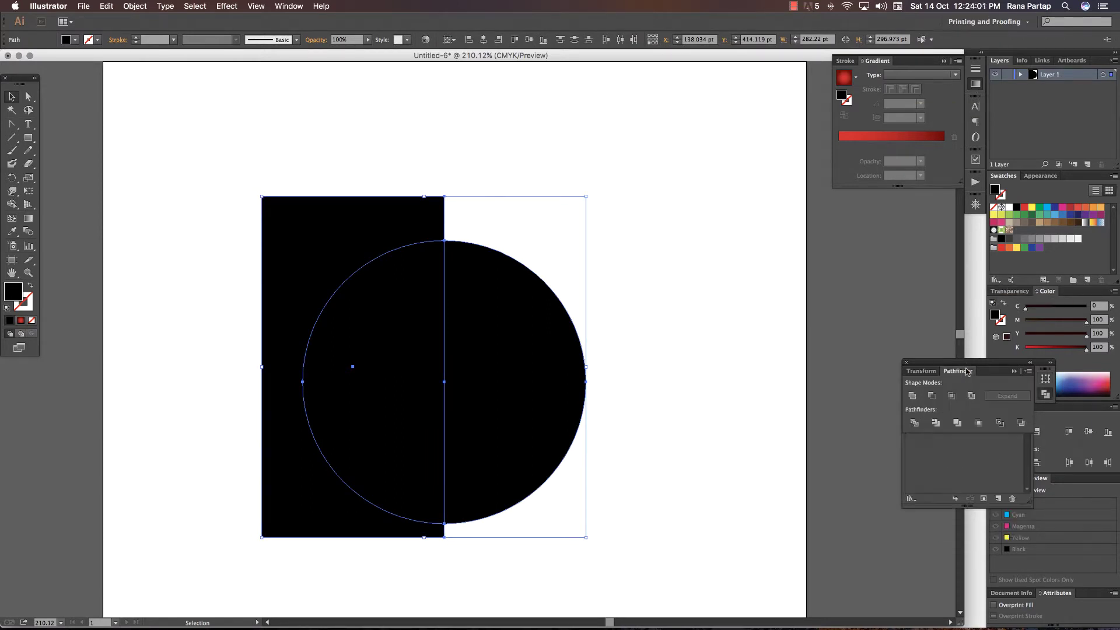
left_click(929, 395)
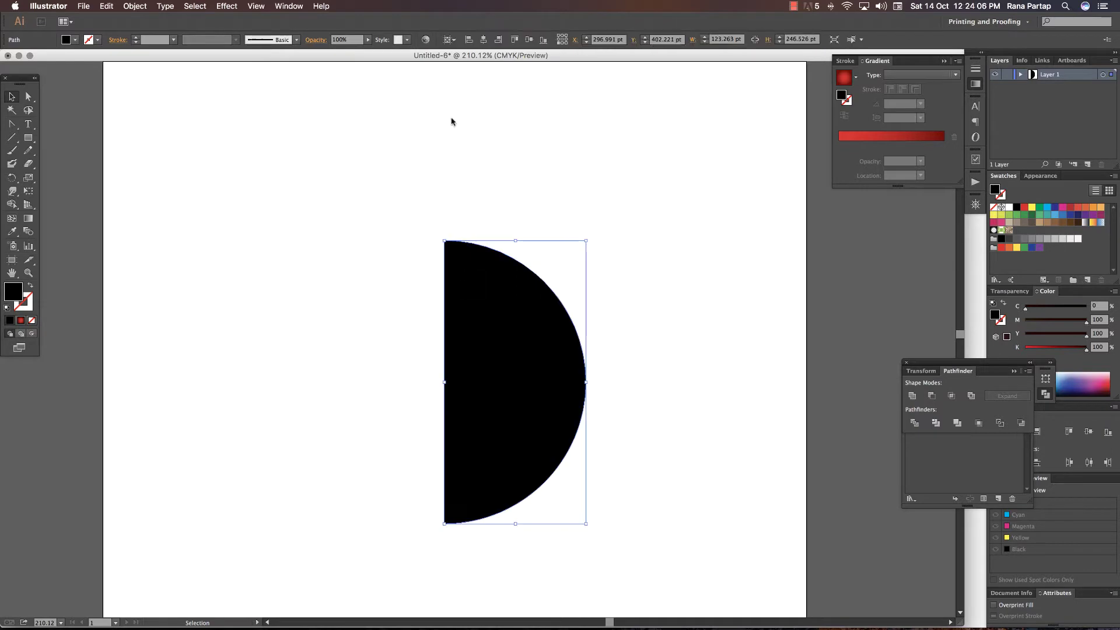
left_click(226, 6)
- Preview and cancel 3D Revolve, fill the half-circle light grey, then reapply Revolve
left_click(386, 87)
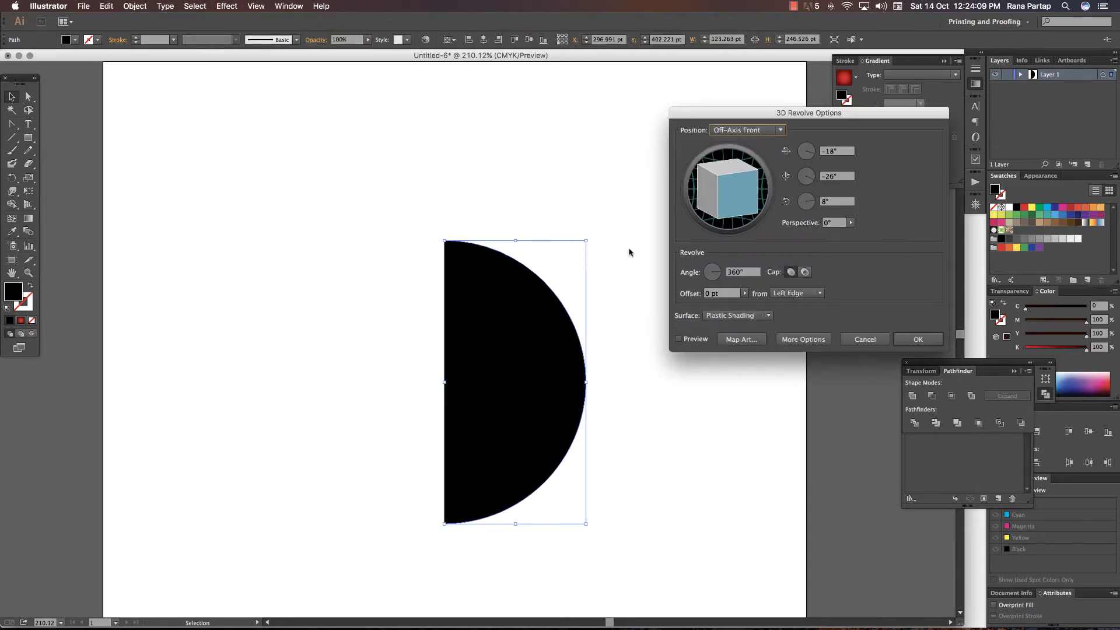
left_click(692, 338)
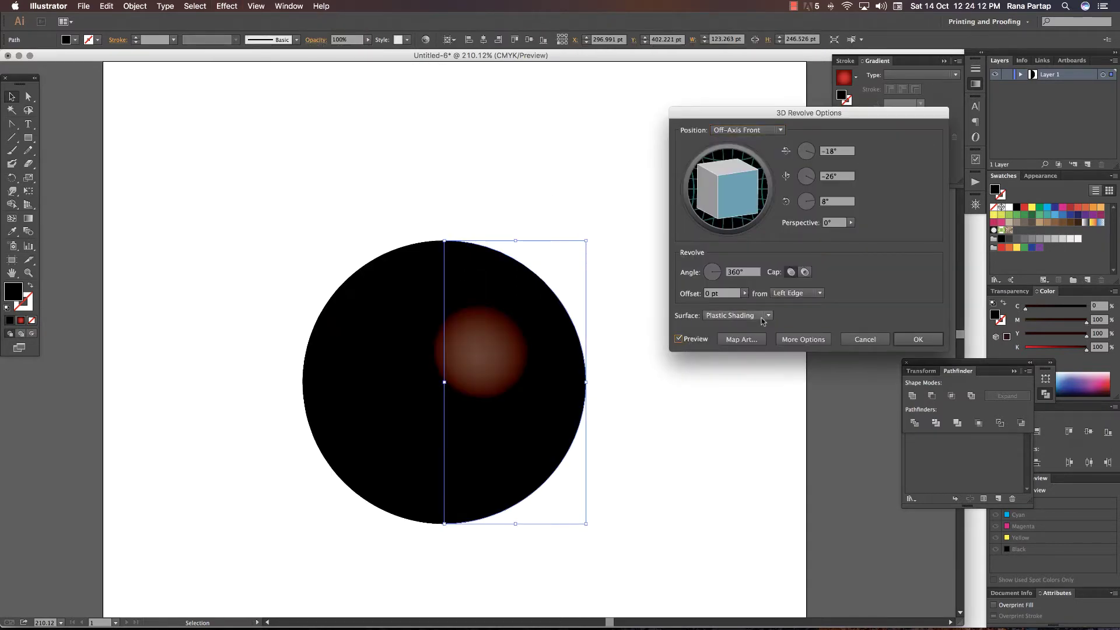
left_click(845, 339)
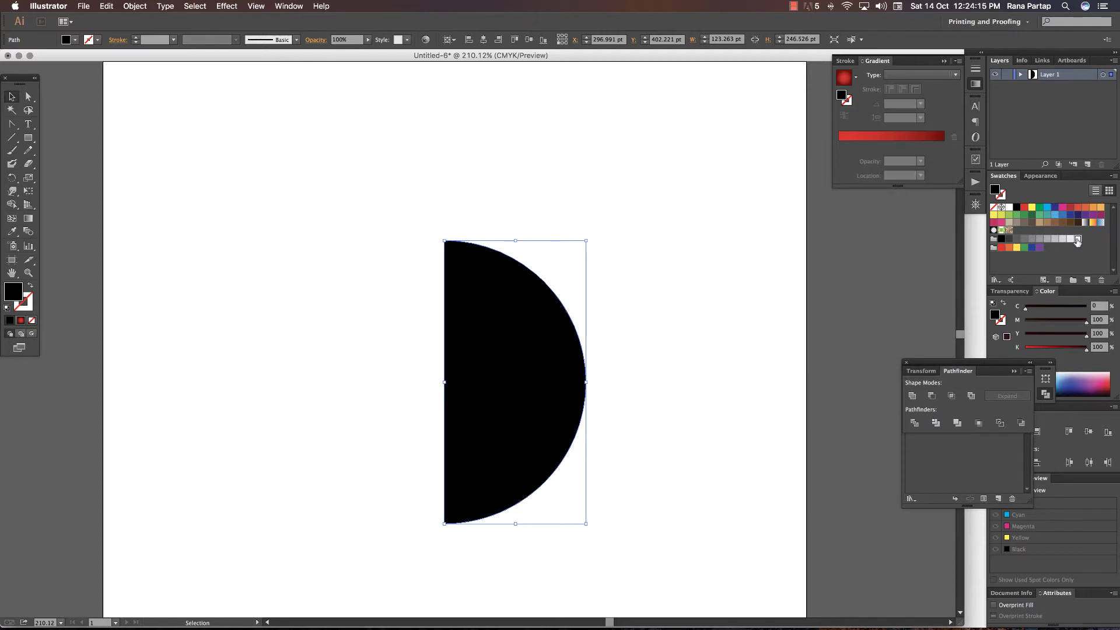
left_click(1074, 238)
left_click(1062, 239)
left_click(227, 6)
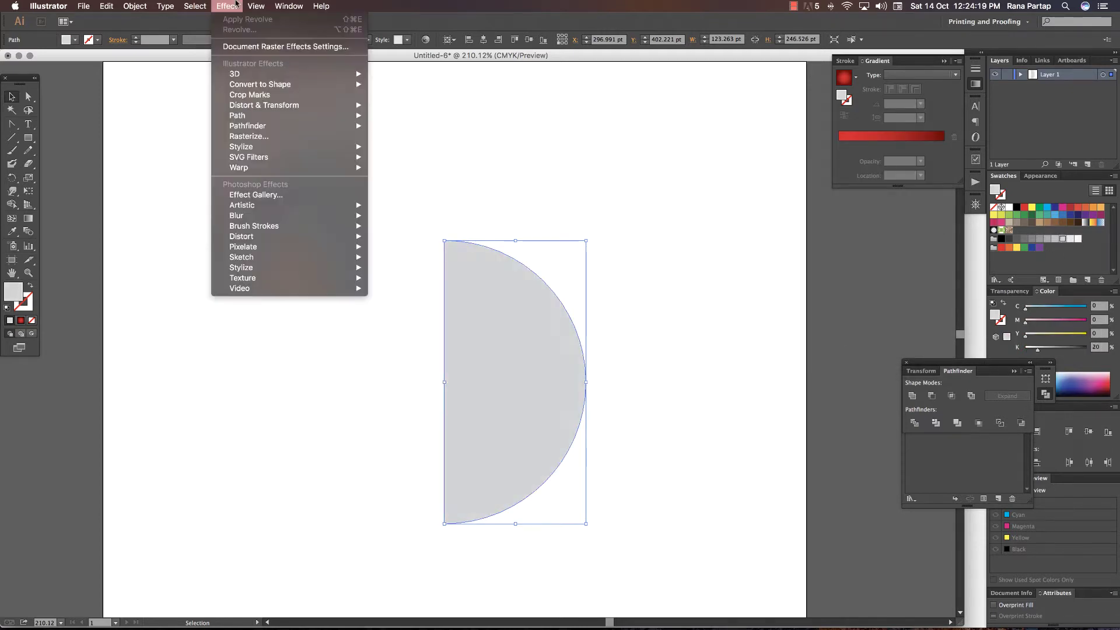
mouse_move(288, 74)
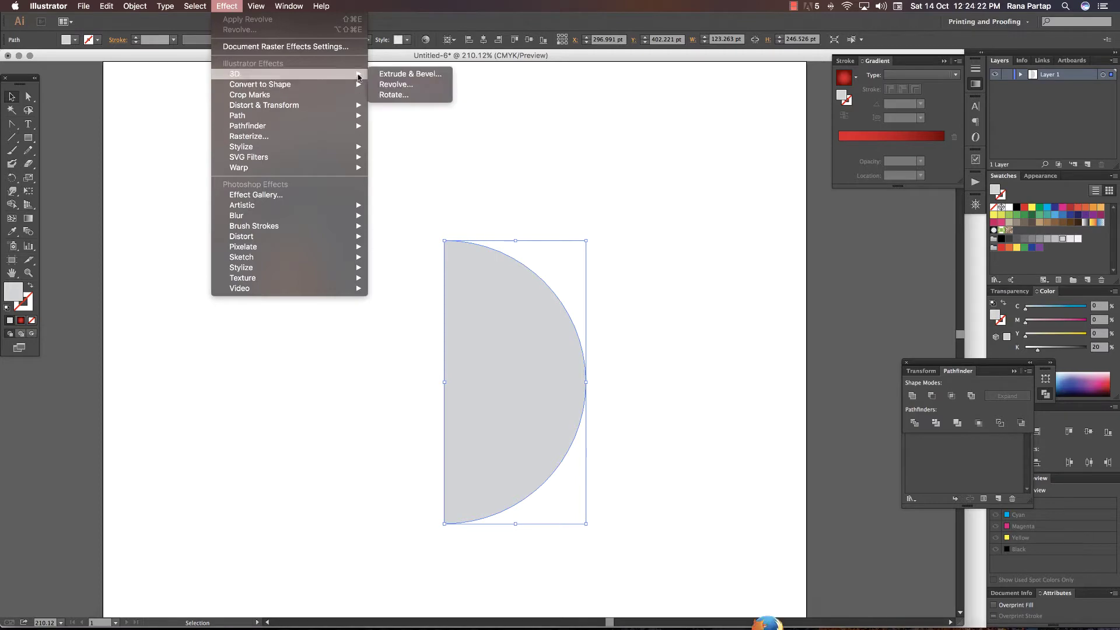
left_click(397, 84)
- Map symbol 123 onto the sphere, shaded, scaled to fit, then shrunk toward the top-right
left_click(739, 340)
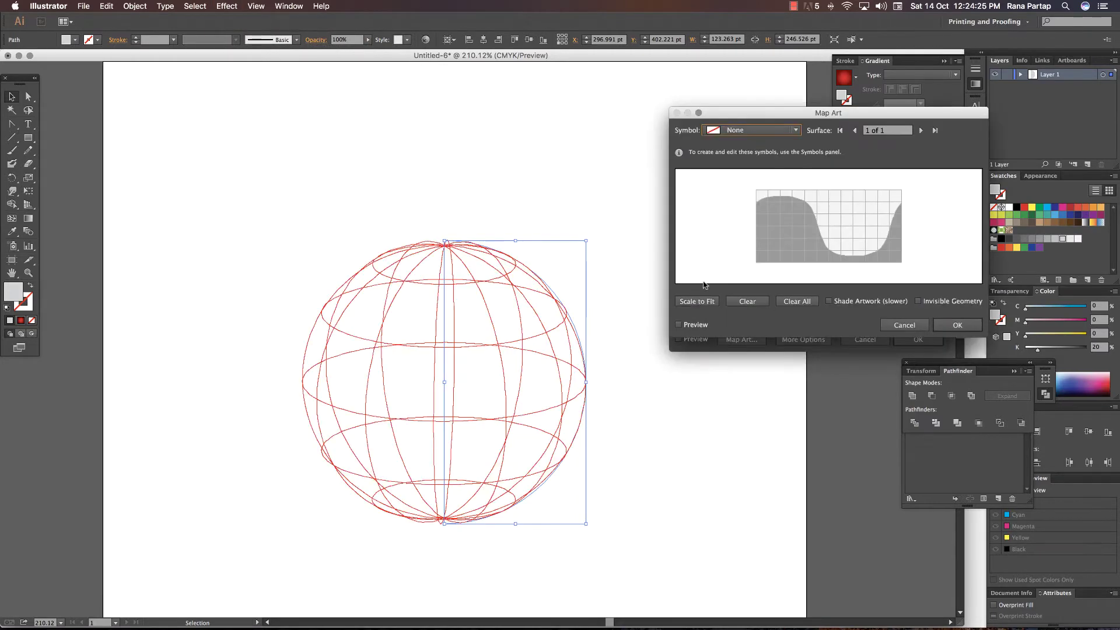
left_click(678, 324)
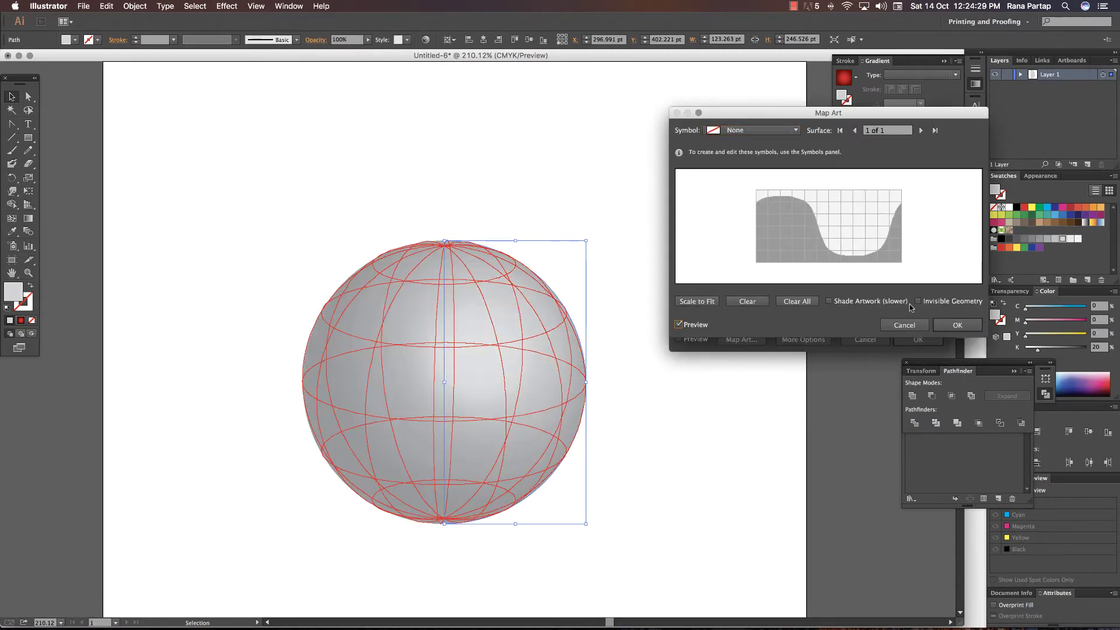
left_click(843, 303)
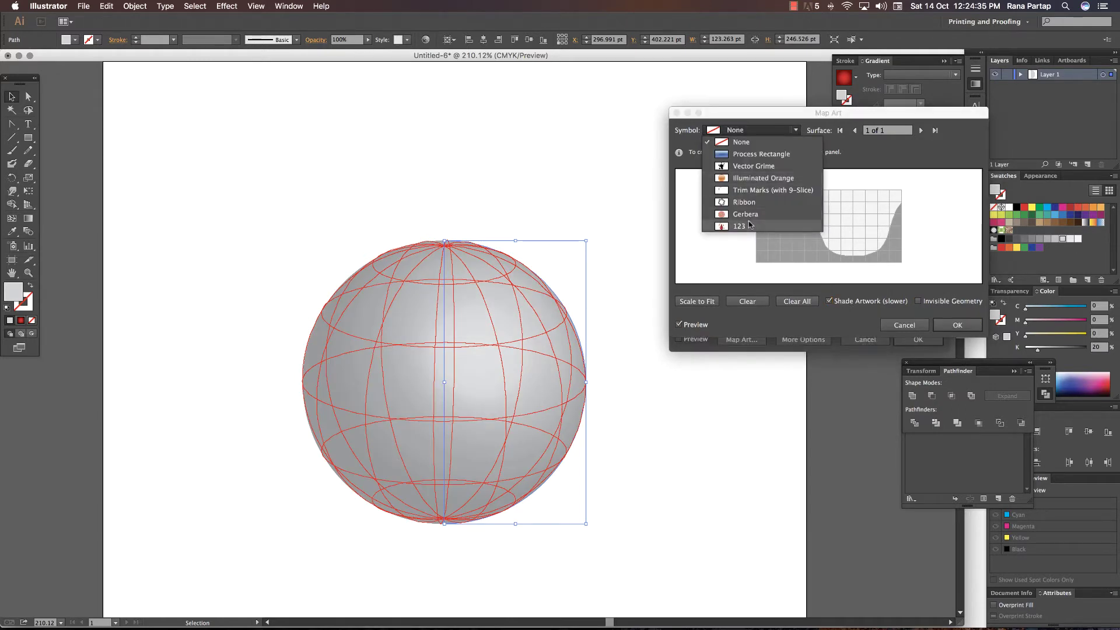
left_click(760, 225)
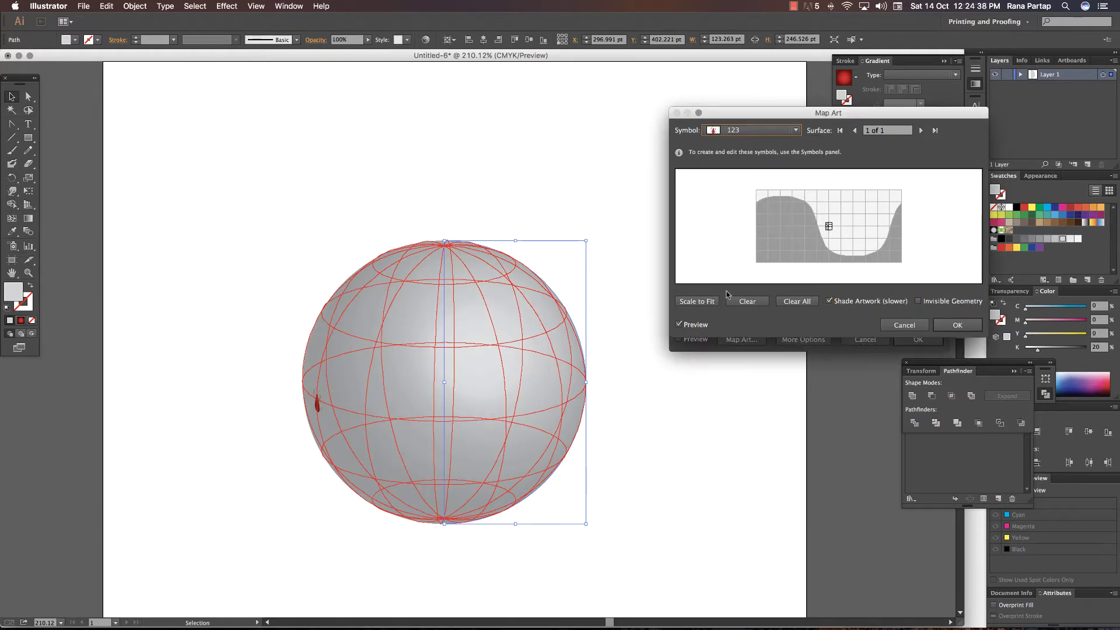
left_click(699, 301)
left_click_drag(837, 239, 855, 230)
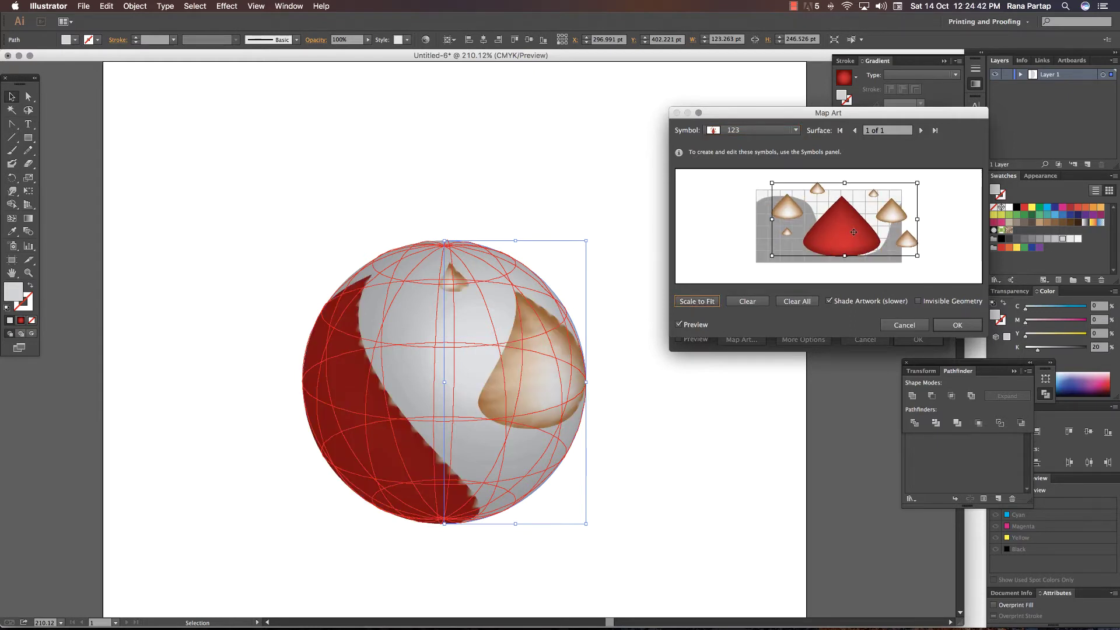
mouse_move(774, 254)
left_mouse_down()
mouse_move(855, 228)
mouse_move(880, 207)
left_mouse_up()
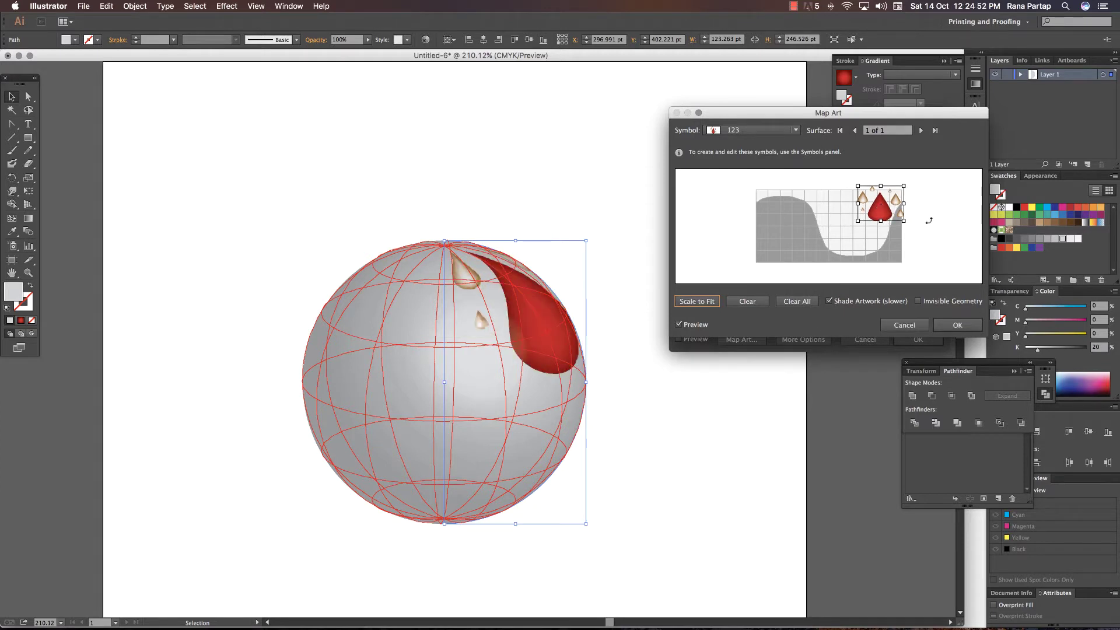
- Make the sphere geometry invisible, thin the drop, and confirm both 3D dialogs
left_click(918, 301)
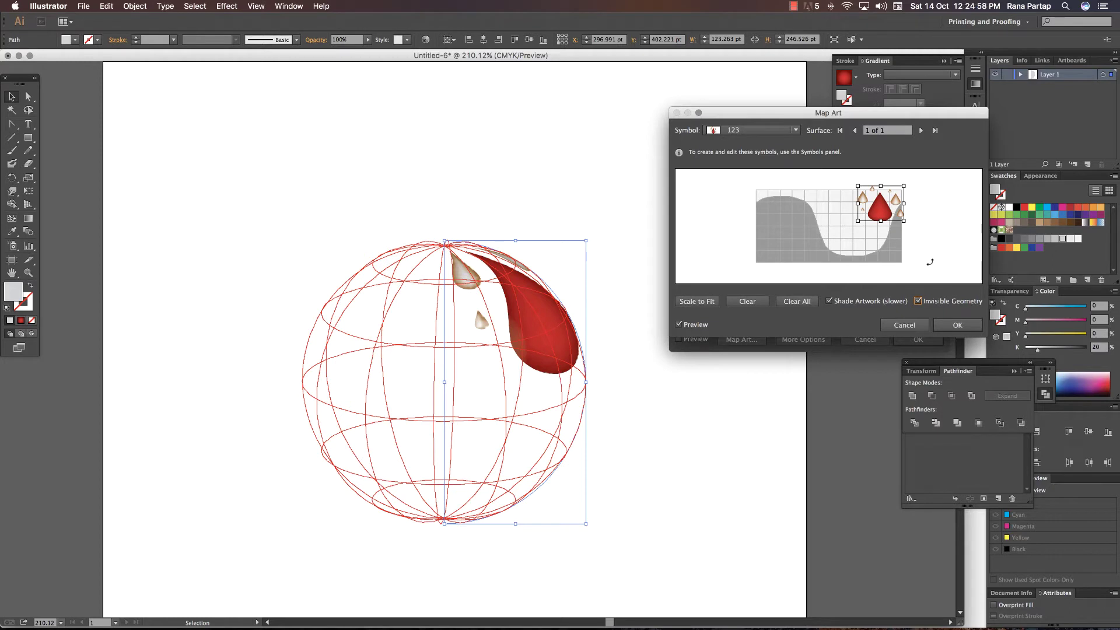
left_click_drag(863, 222, 874, 219)
left_click(957, 325)
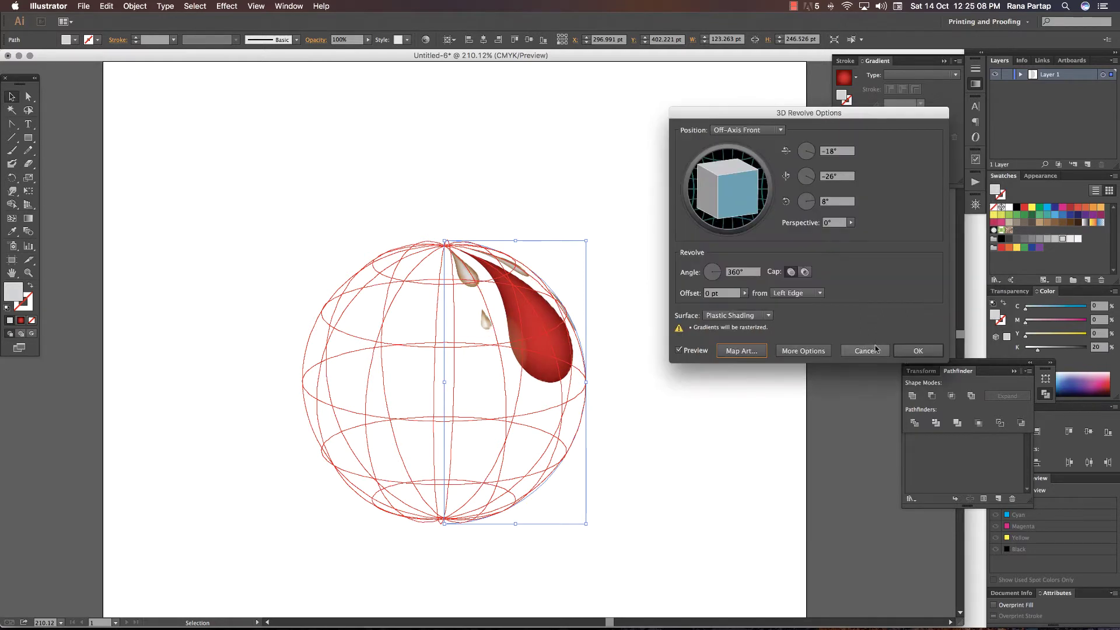
left_click(919, 351)
left_click(675, 296)
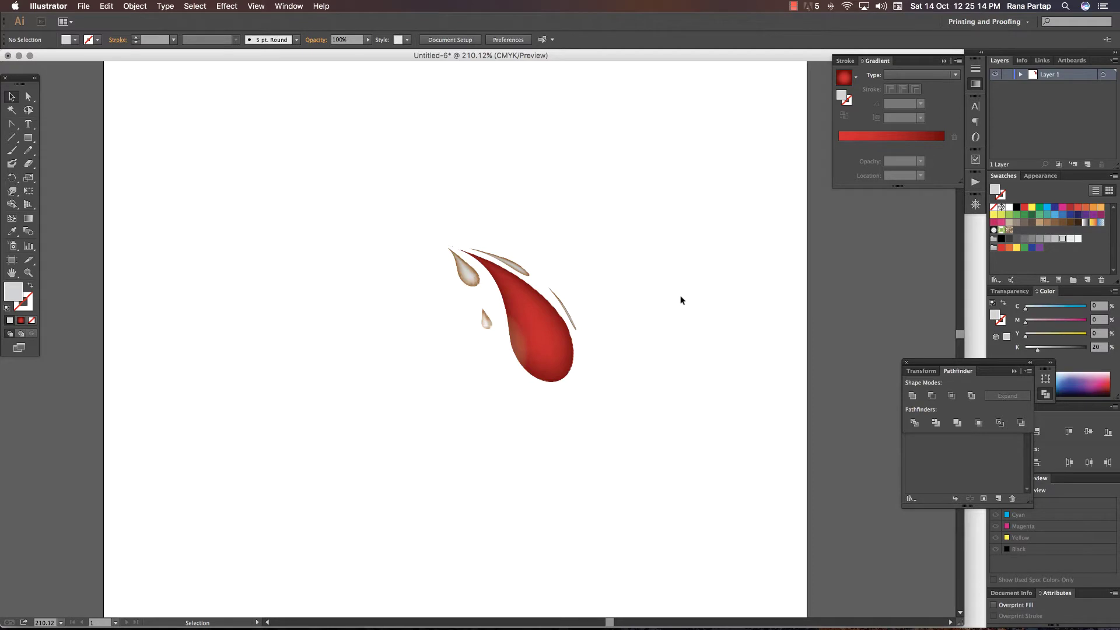
left_click(557, 299)
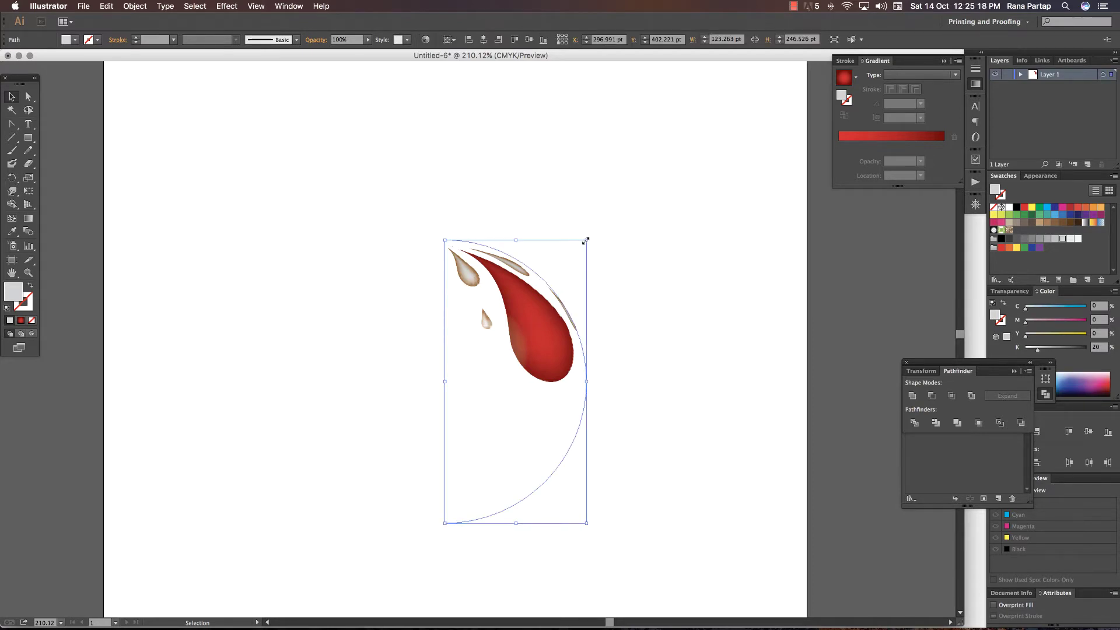
- Spray drop-symbol copies across the top of the artboard with the Symbol Sprayer
left_click(623, 265)
key("z")
left_click(555, 318)
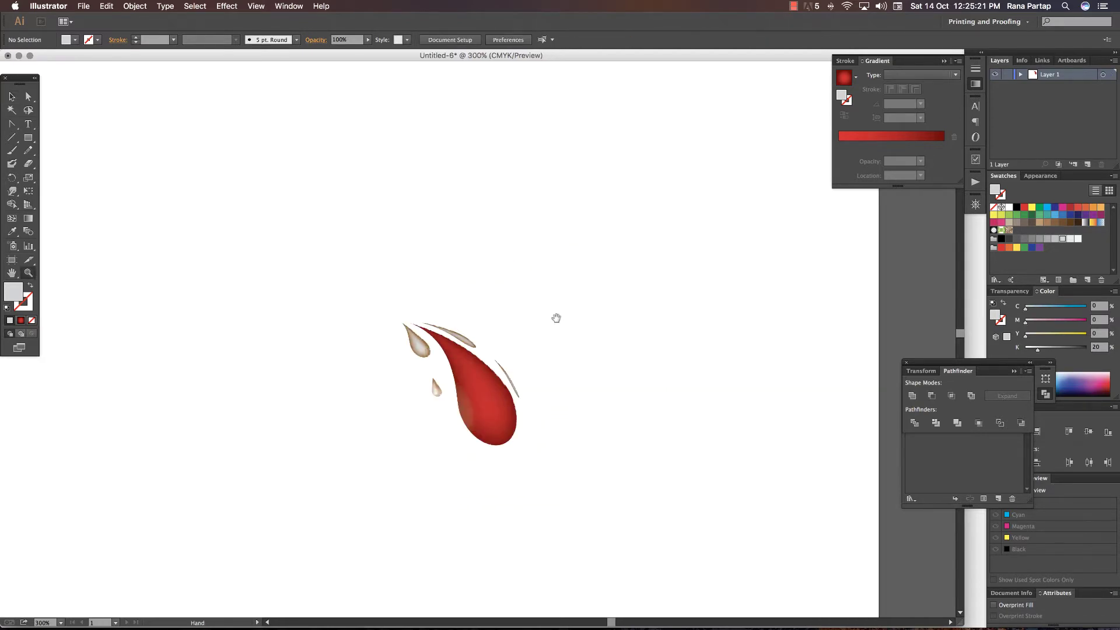
key("super+minus")
left_click(28, 96)
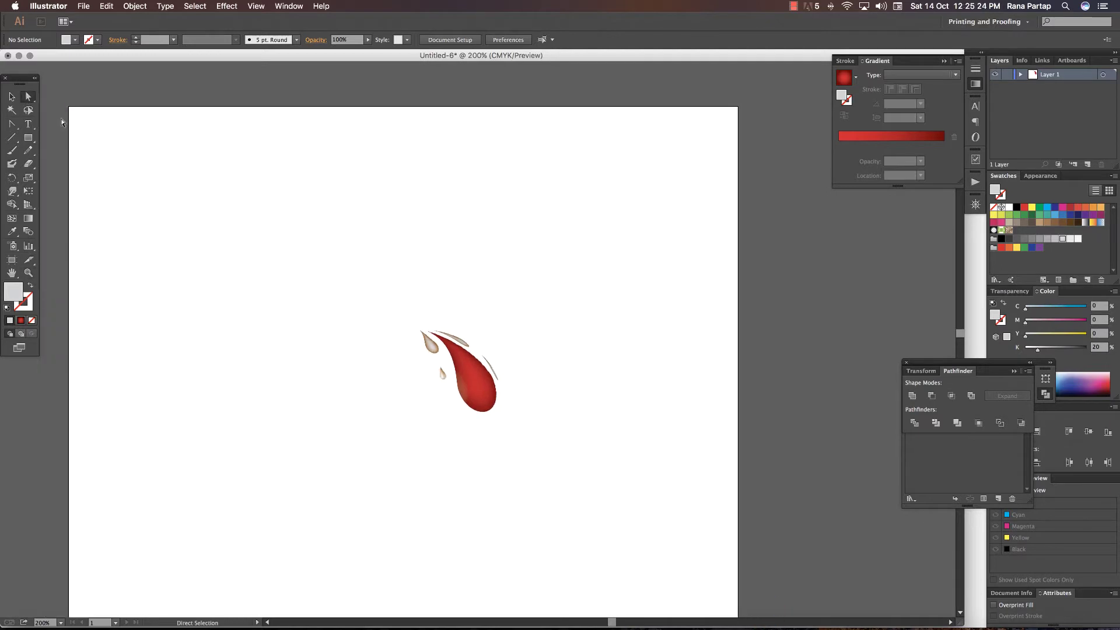
left_click(13, 245)
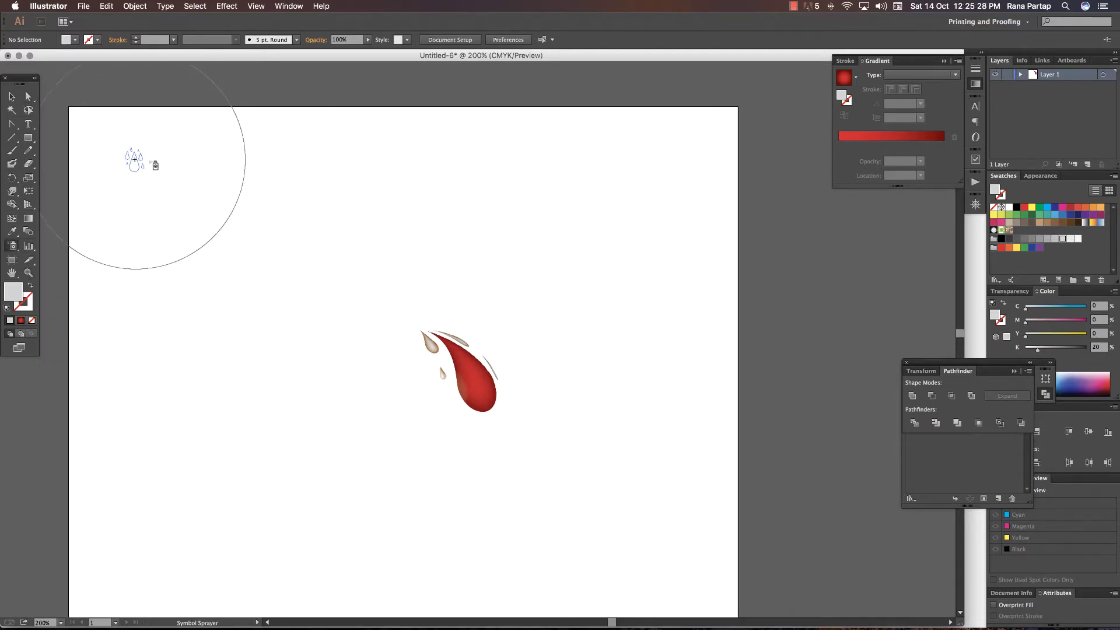
mouse_move(155, 166)
left_mouse_down()
mouse_move(326, 244)
mouse_move(200, 280)
mouse_move(274, 228)
mouse_move(263, 200)
left_mouse_up()
- Save the sprayed drop set as a new symbol named '55' and delete it from the artboard
key("v")
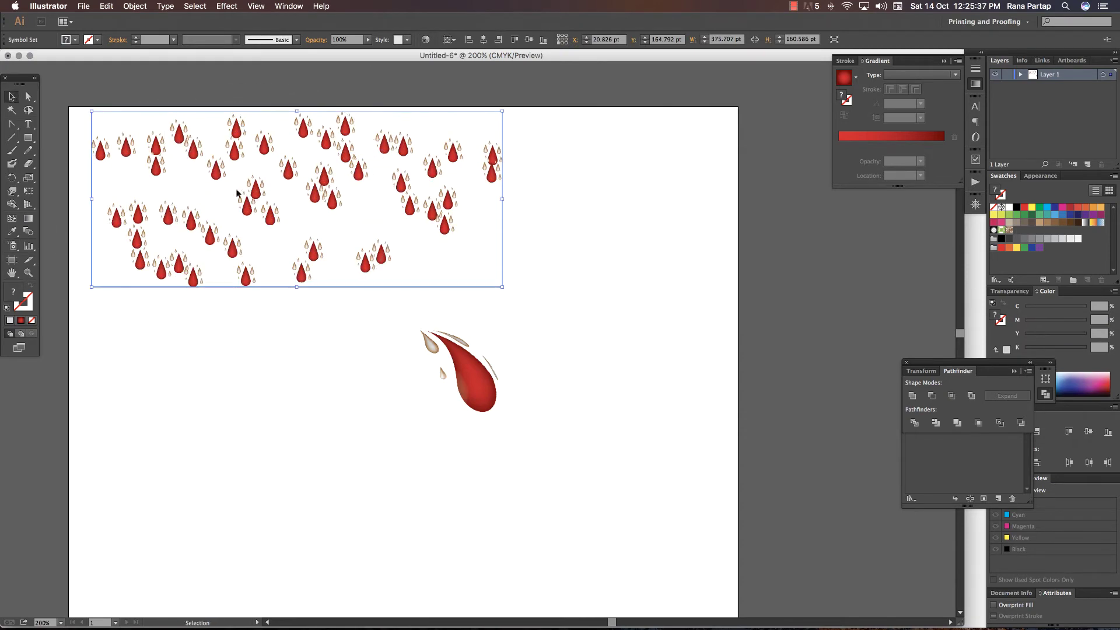
left_click_drag(261, 201, 812, 401)
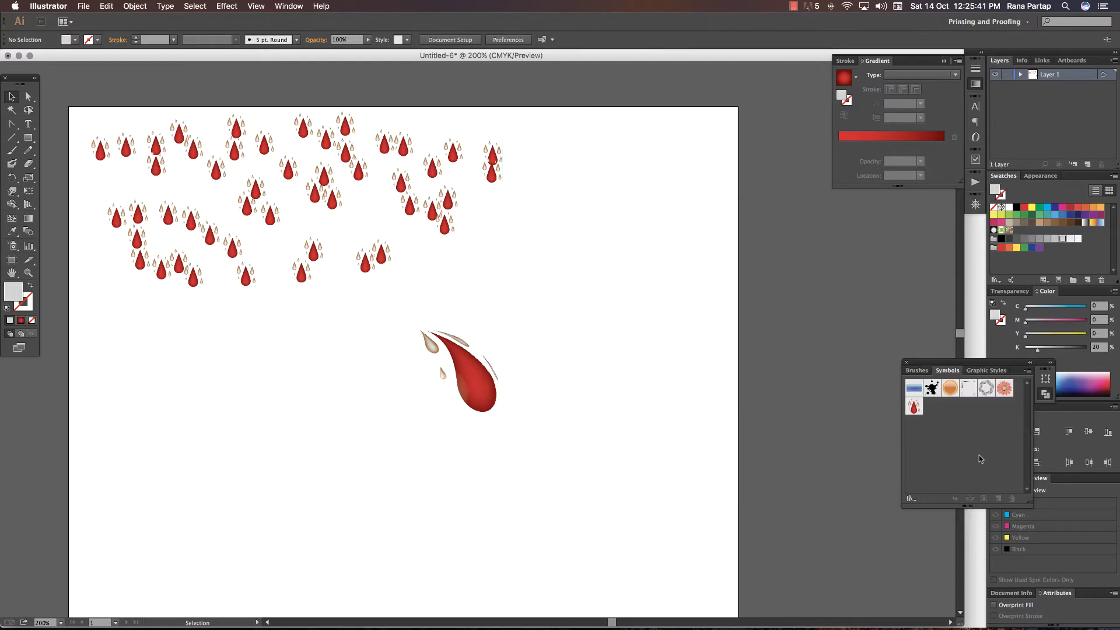
left_click_drag(321, 256, 915, 437)
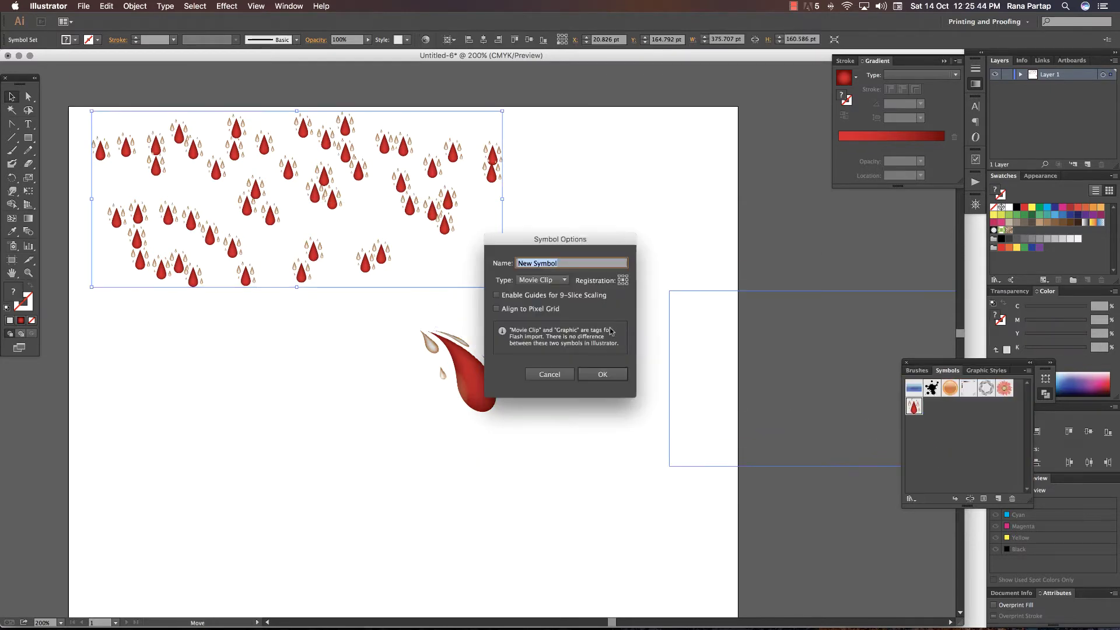
type("5555")
left_click(600, 373)
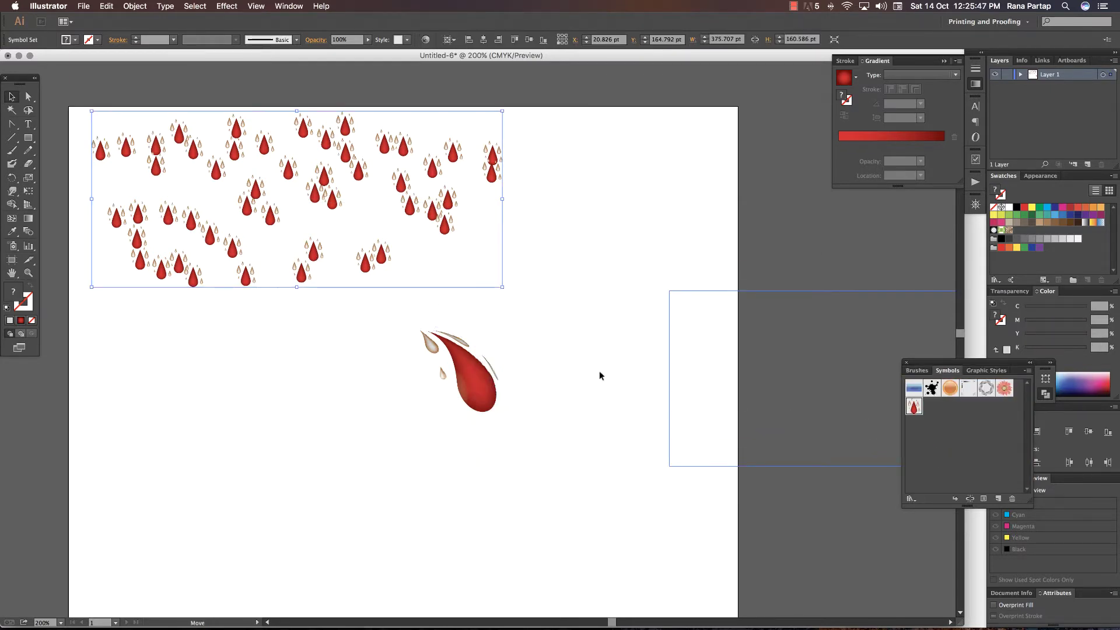
key("Delete")
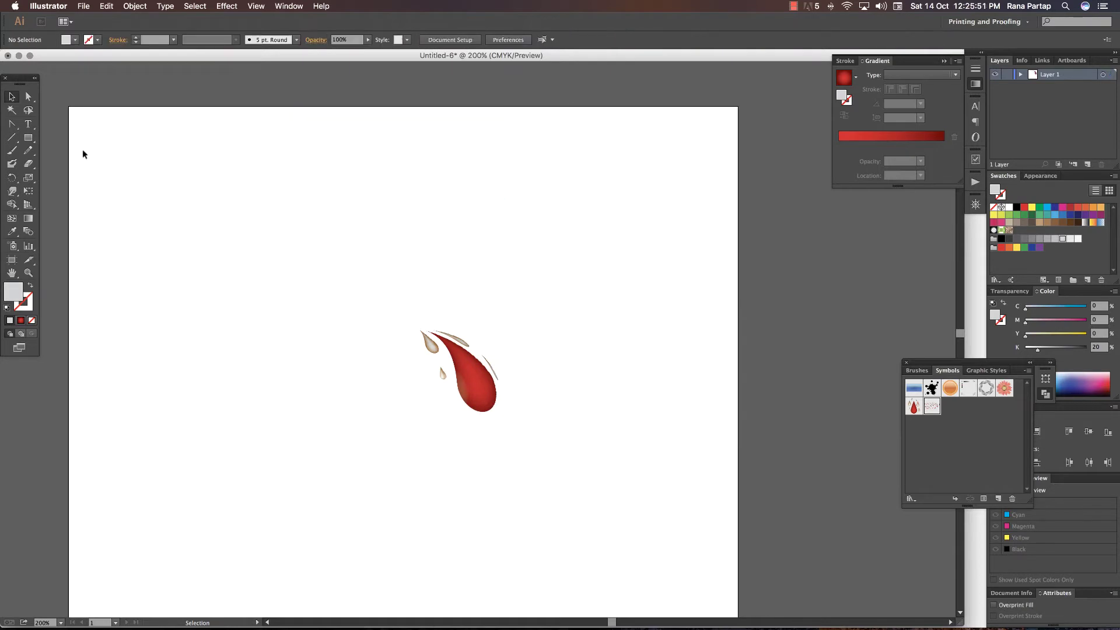
left_click(17, 247)
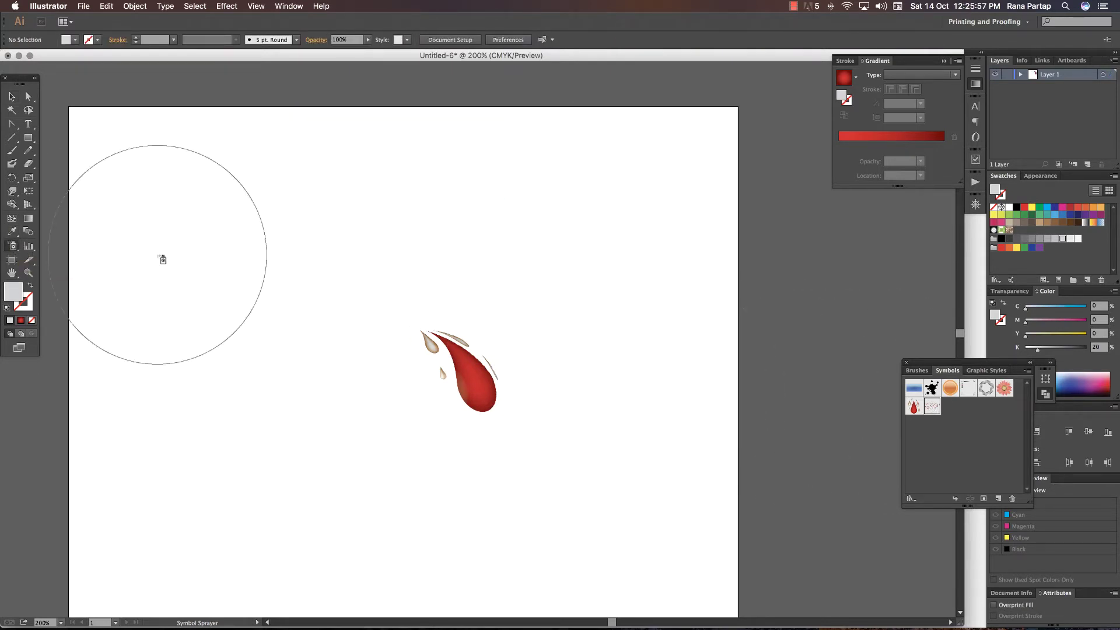
left_click(28, 138)
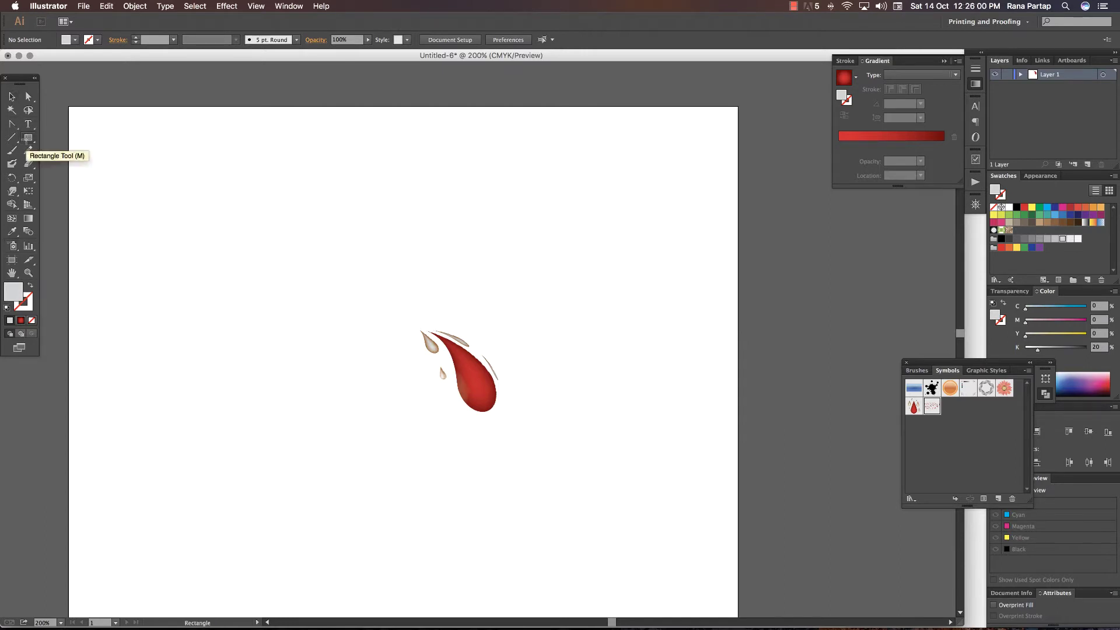
- Draw a 191.5 pt grey circle and a rectangle covering its left half
left_click_drag(28, 140, 79, 167)
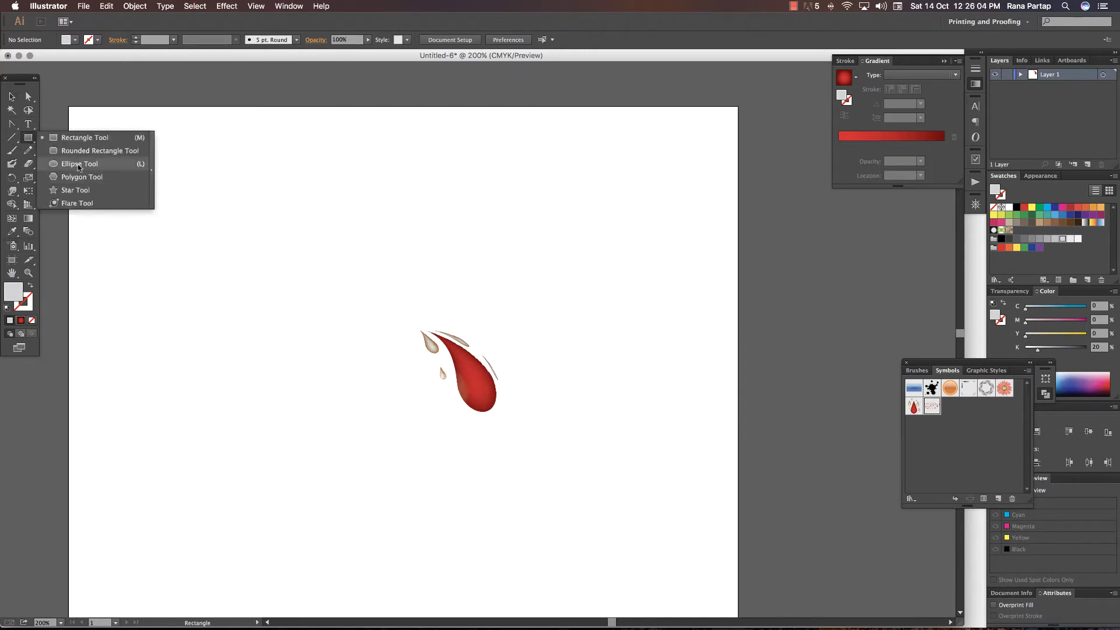
mouse_move(168, 231)
left_mouse_down()
mouse_move(365, 408)
mouse_move(380, 441)
left_mouse_up()
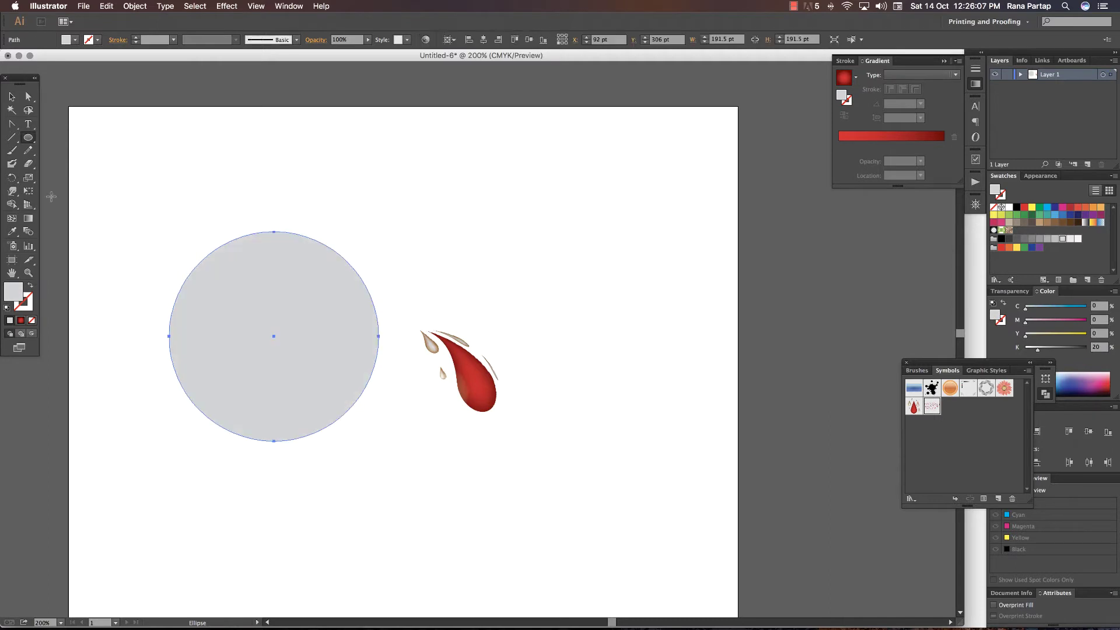
left_click_drag(28, 139, 58, 138)
mouse_move(117, 180)
left_mouse_down()
mouse_move(224, 425)
mouse_move(275, 461)
left_mouse_up()
- Subtract the rectangle from the circle with Pathfinder Minus Front
key("v")
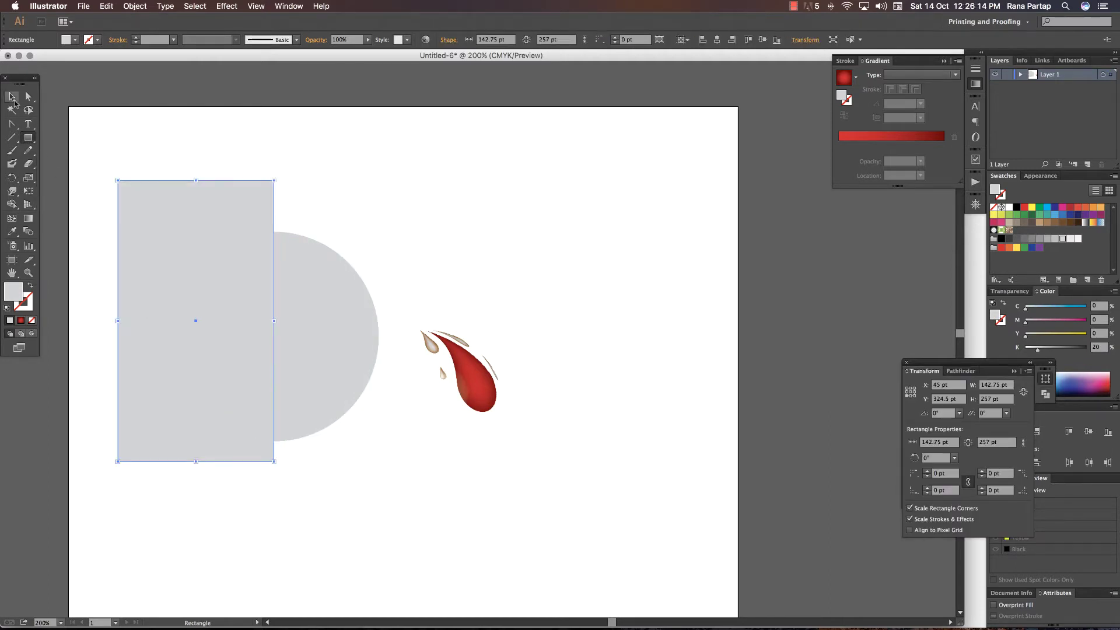
left_click(315, 302, "shift")
left_click(959, 370)
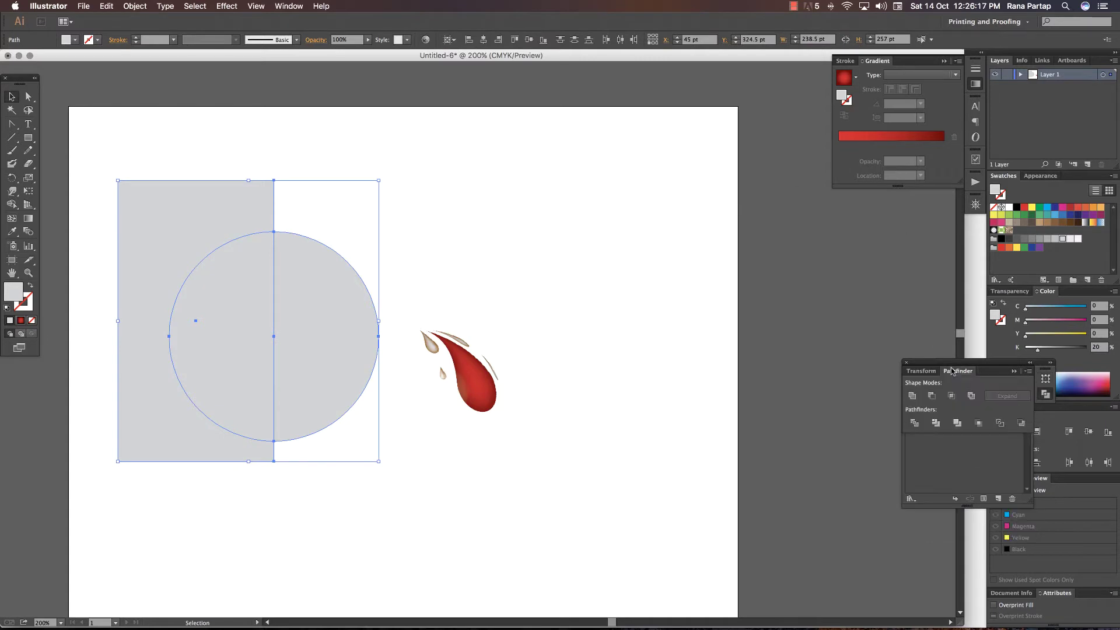
left_click(931, 396)
left_click(227, 6)
mouse_move(234, 73)
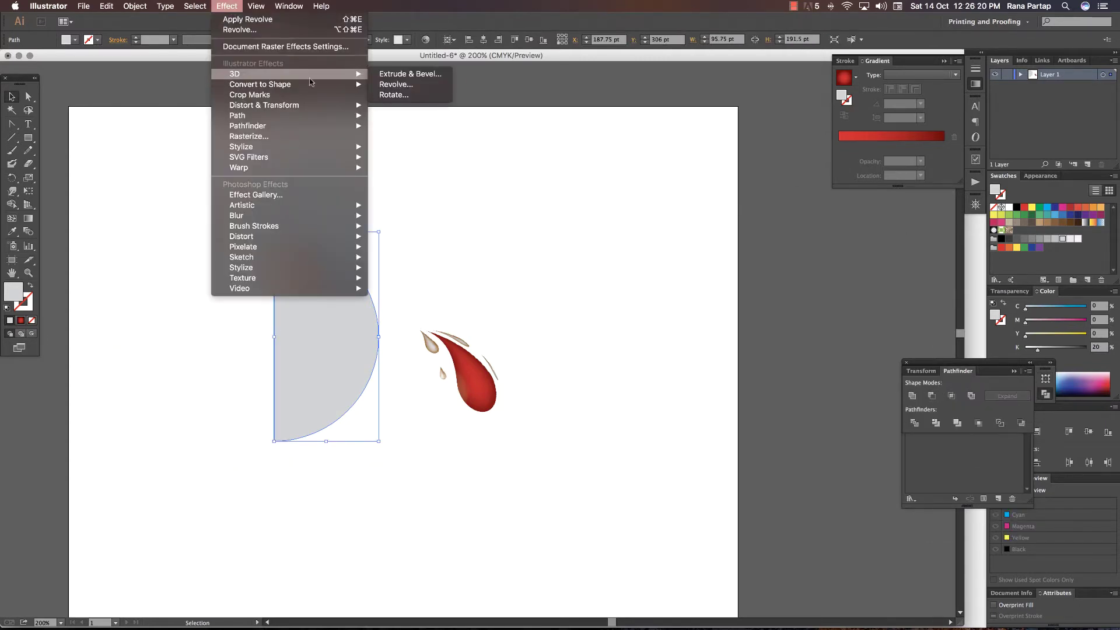
- Apply a 3D Revolve to the half-circle and map the 5555 symbol onto it
left_click(397, 86)
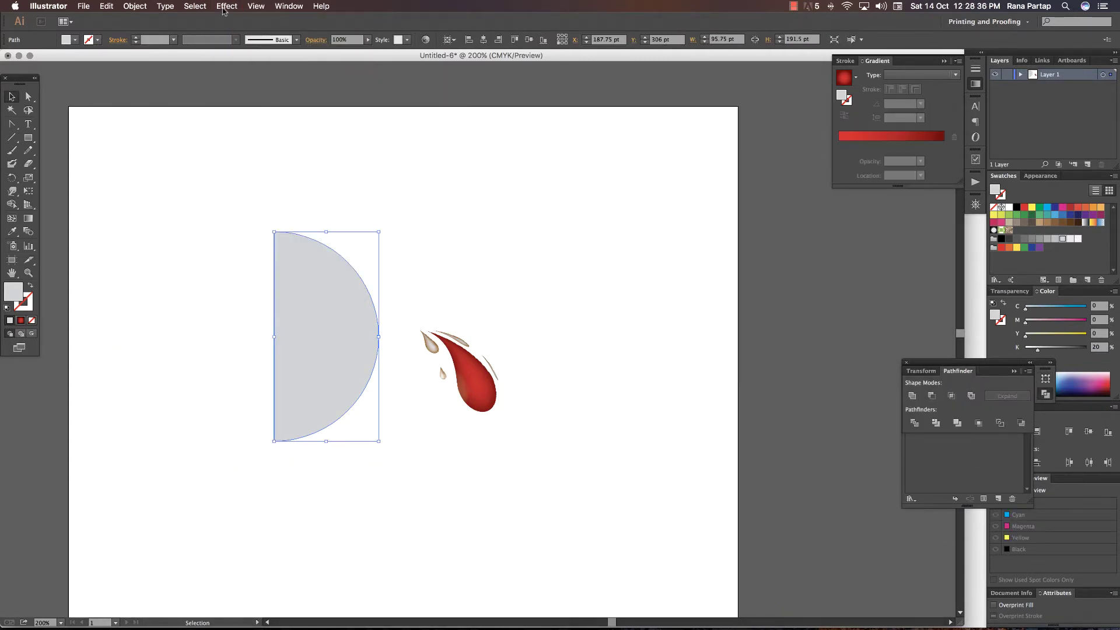
left_click(224, 10)
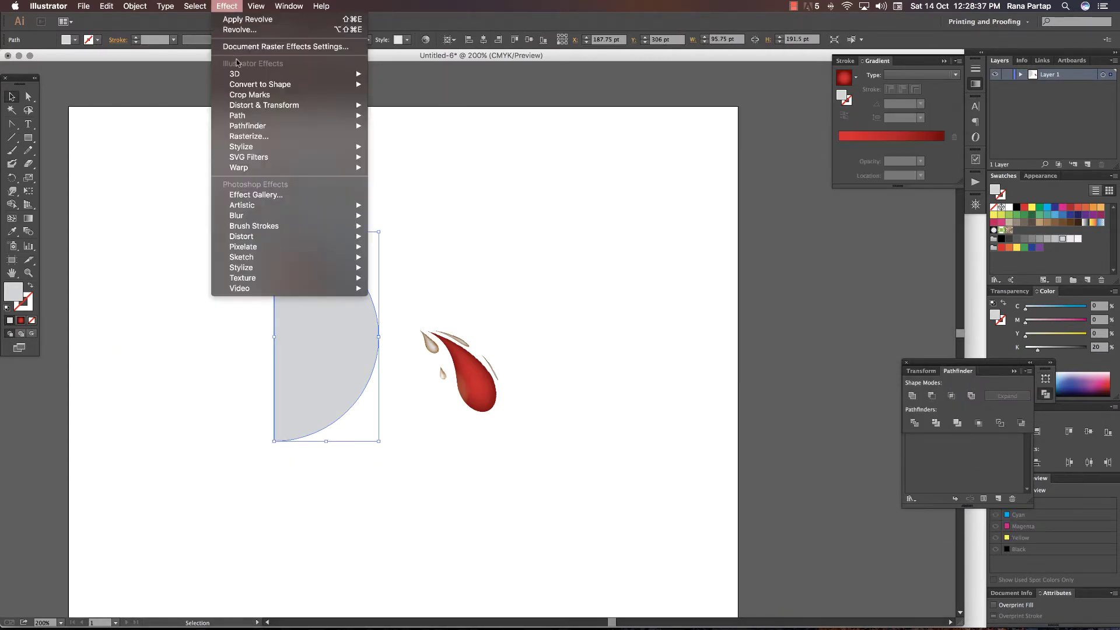
left_click(394, 84)
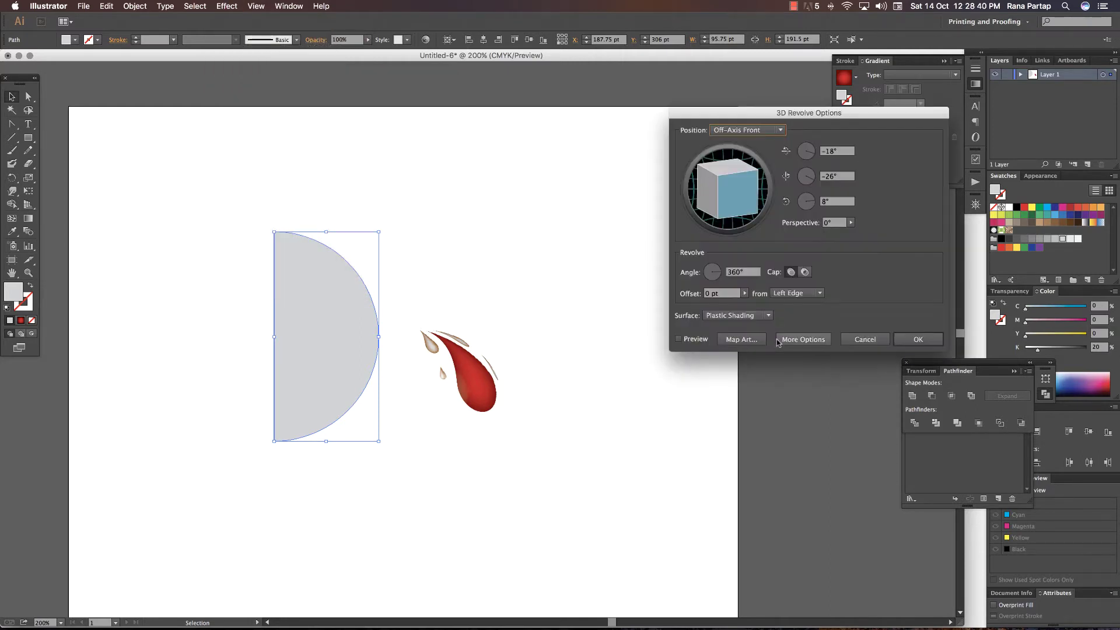
left_click(741, 339)
left_click(758, 130)
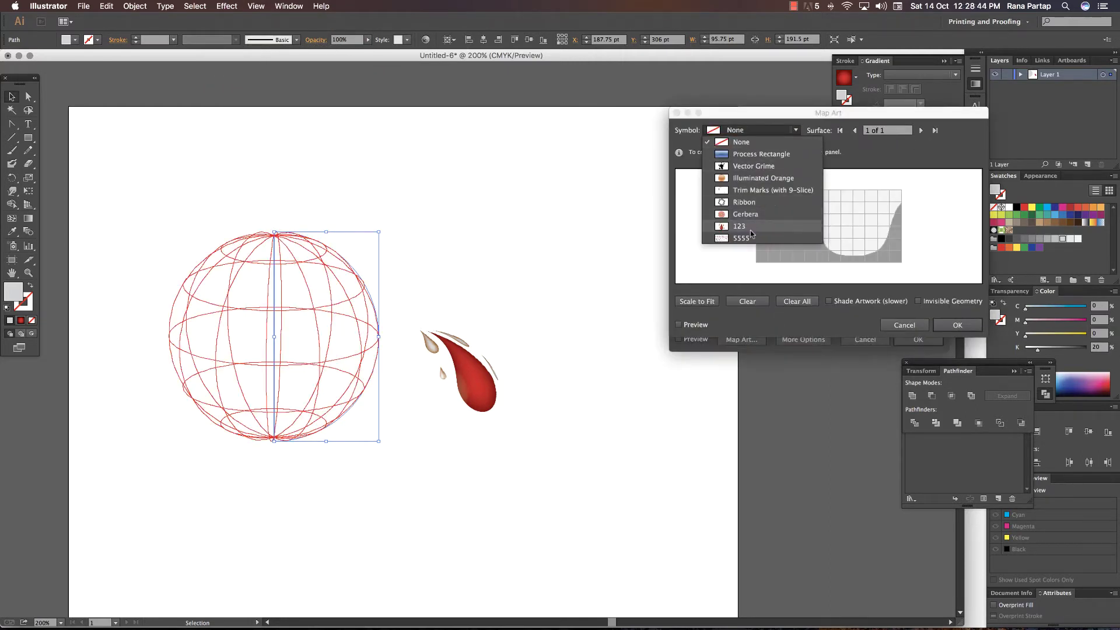
left_click(758, 236)
- Shade the mapped drops, move them toward the top, hide the geometry, and confirm
left_click(829, 301)
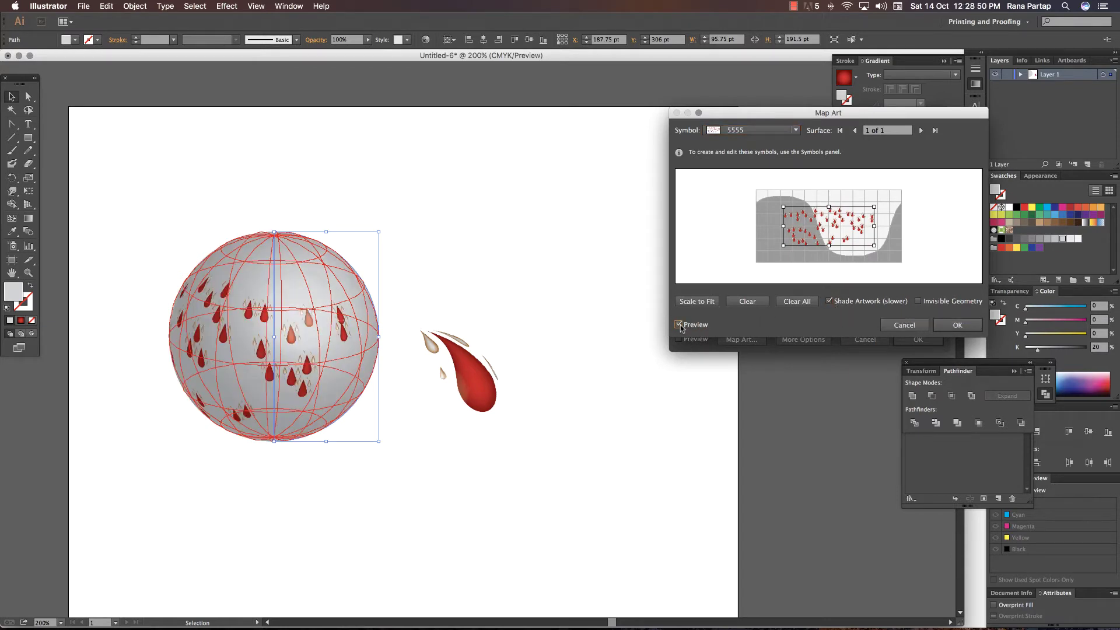
left_click_drag(846, 239, 855, 220)
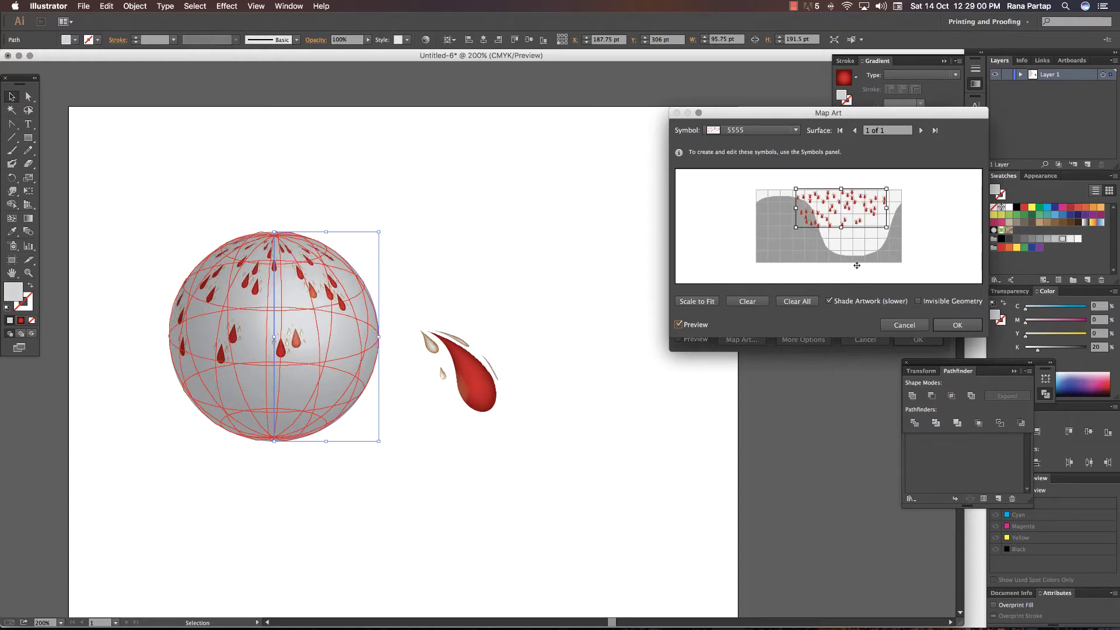
left_click(919, 302)
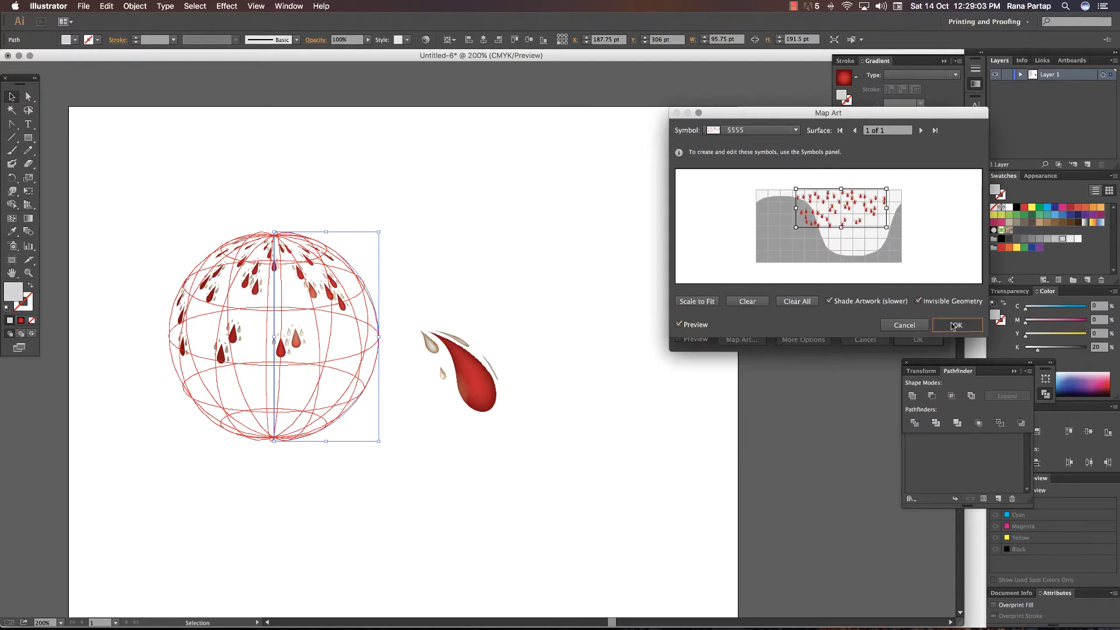
left_click(957, 325)
left_click(919, 353)
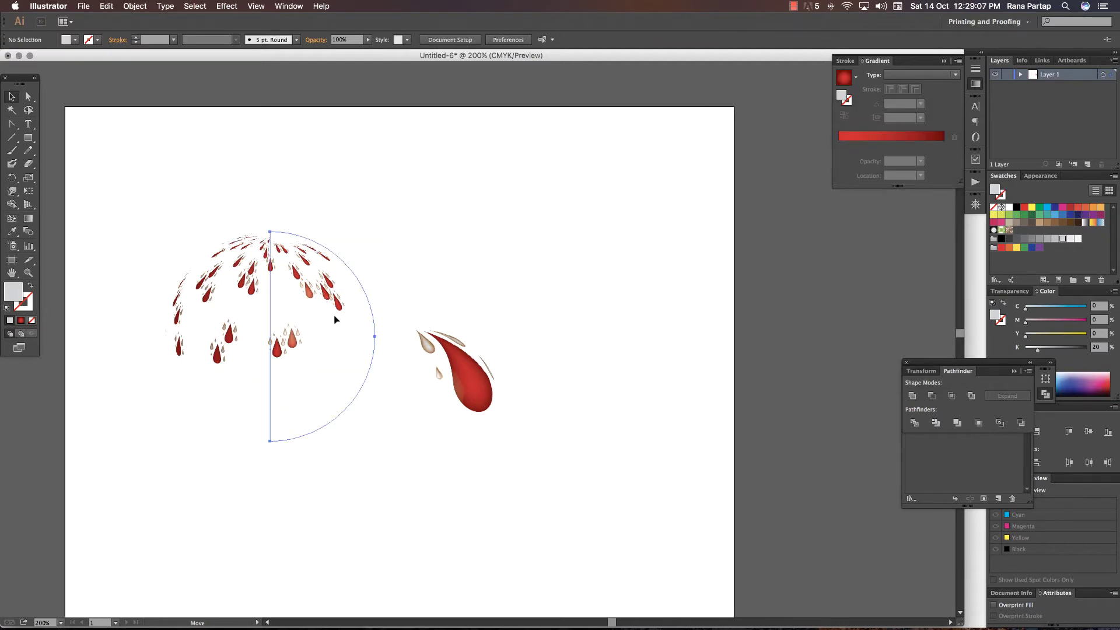
- Place the droplet sphere under the red drop, sent to back, and nudge both slightly left
mouse_move(381, 312)
left_mouse_down()
mouse_move(446, 391)
mouse_move(424, 406)
mouse_move(414, 397)
left_mouse_up()
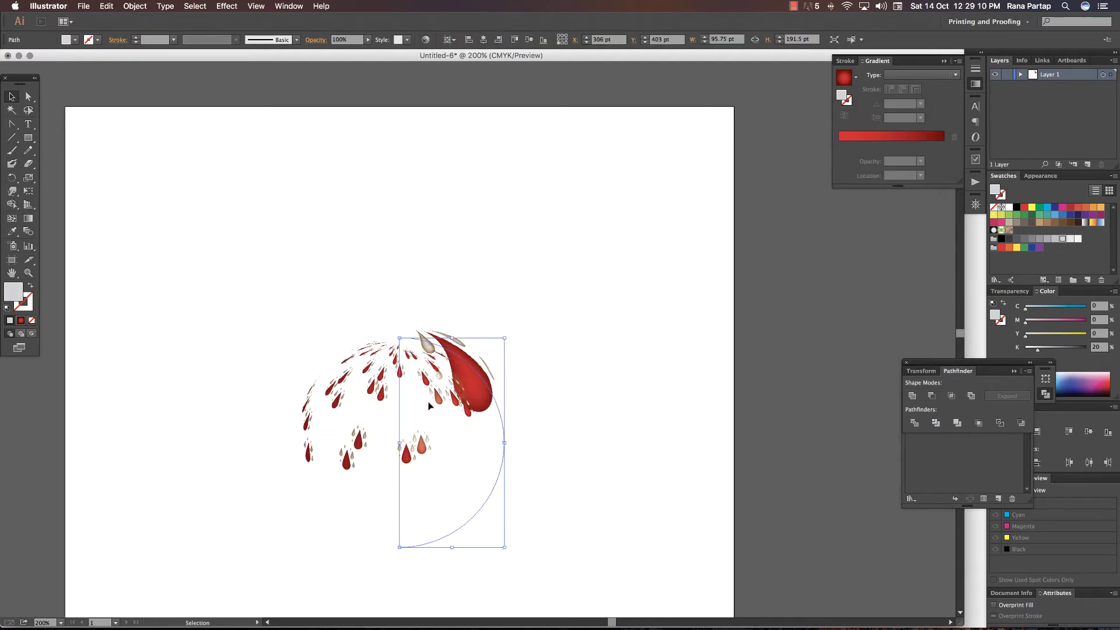
right_click(415, 397)
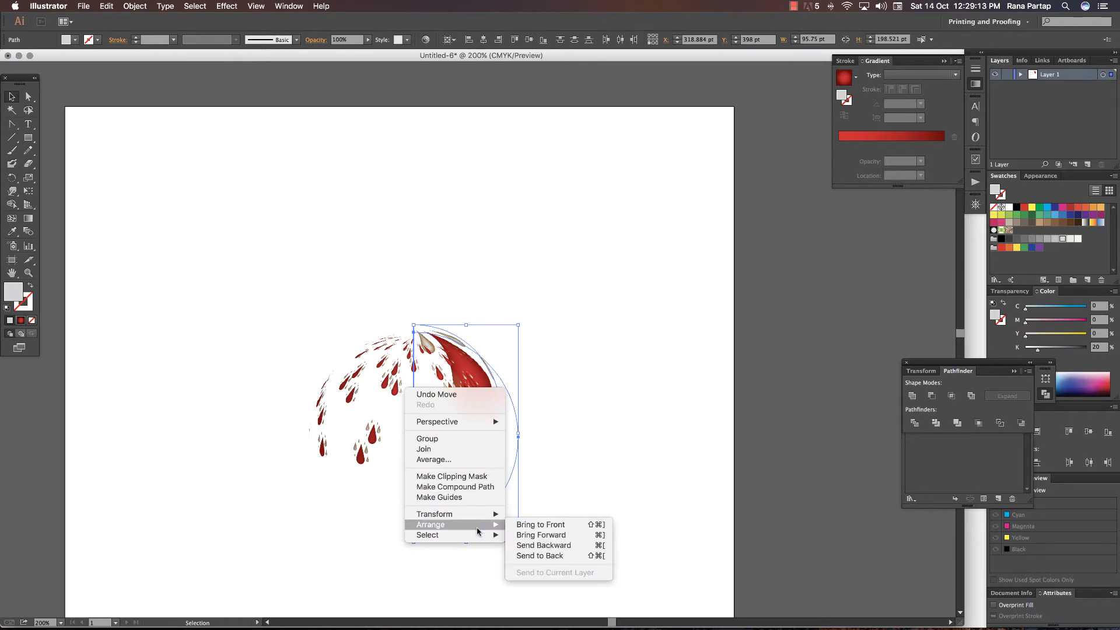
left_click(554, 555)
left_click(595, 497)
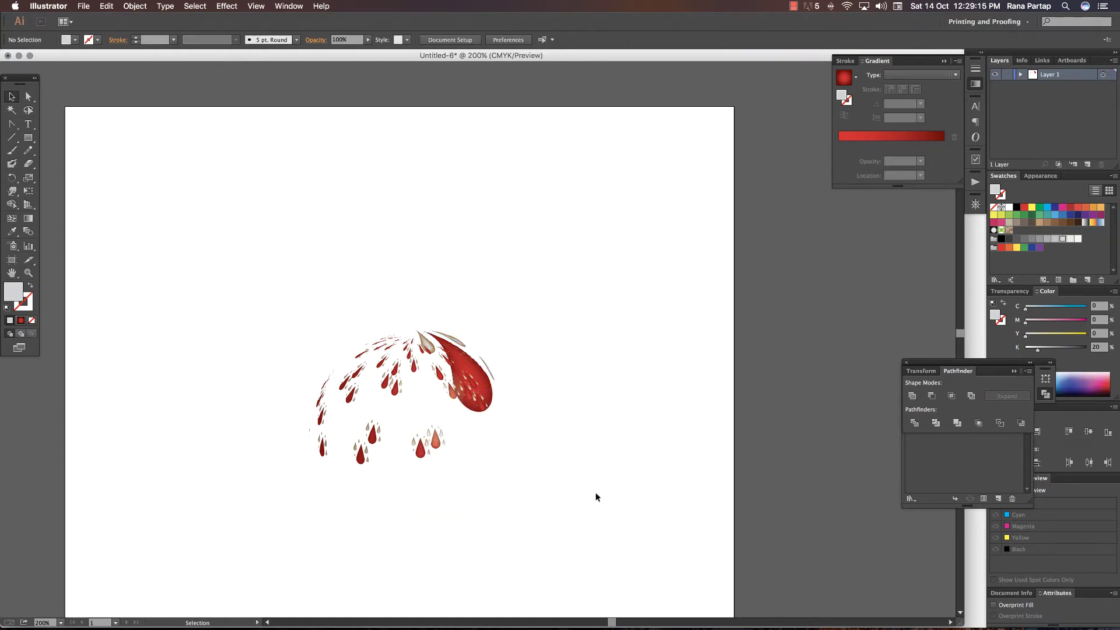
left_click(449, 332)
right_click(449, 332)
mouse_move(475, 481)
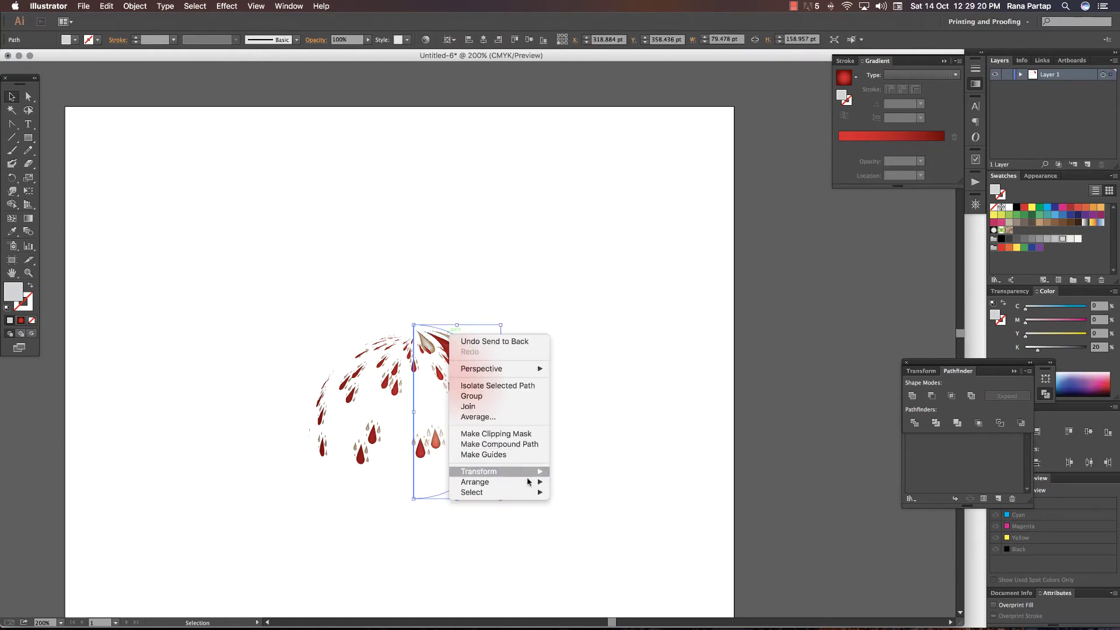
left_click(598, 521)
left_click_drag(483, 392, 469, 401)
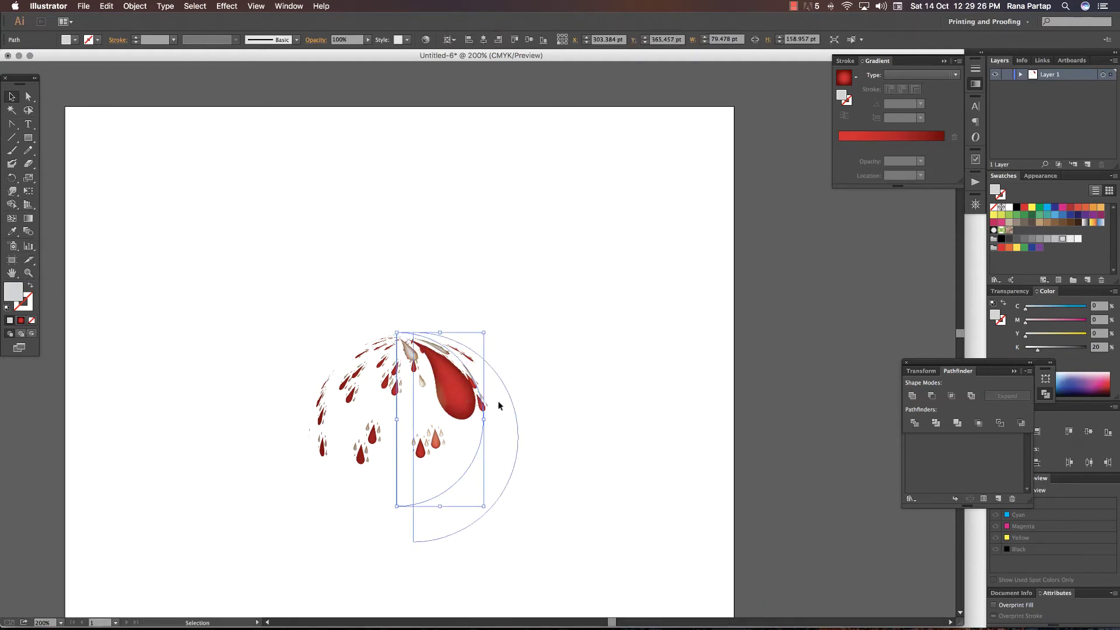
left_click(554, 418)
- Zoom in to inspect the finished splash, then zoom back out
key("z")
left_click_drag(278, 324, 554, 477)
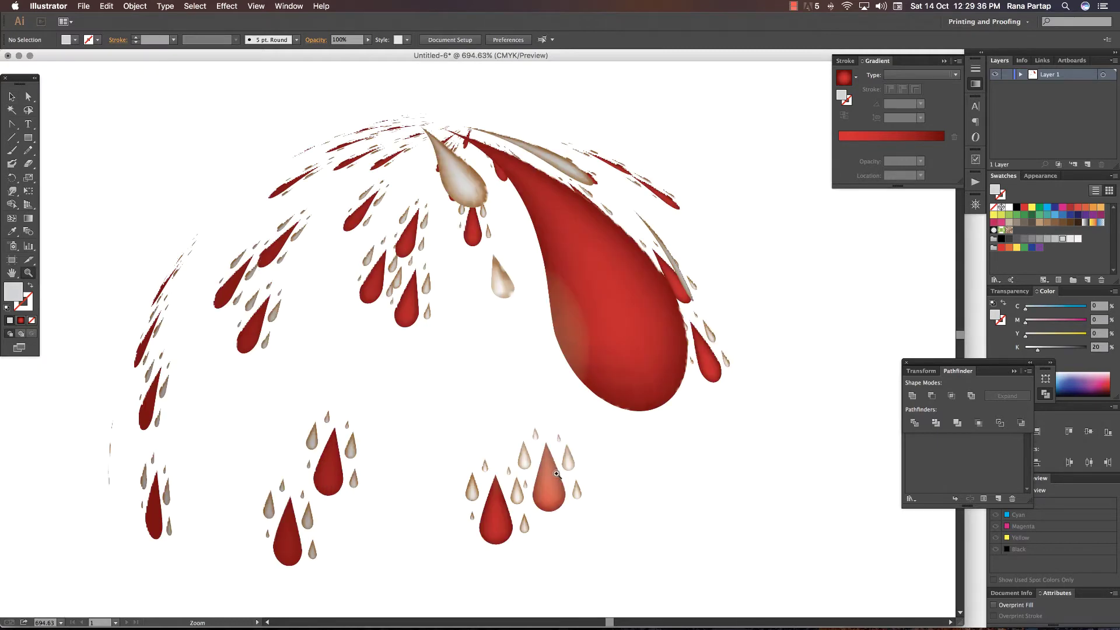
left_click(530, 438, "alt")
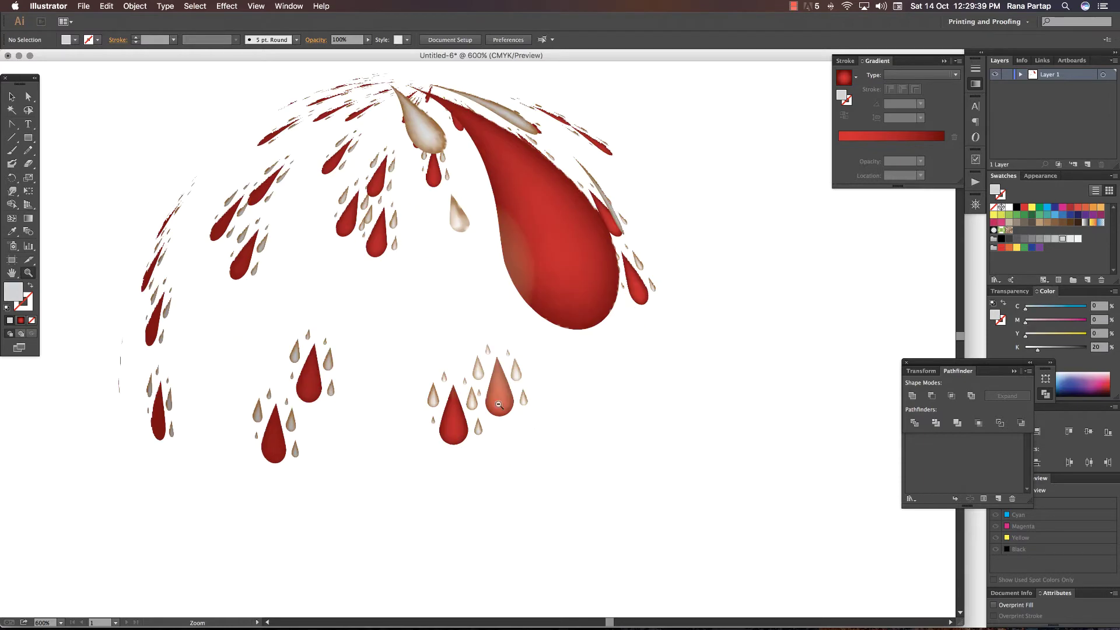
left_click(501, 404, "alt")
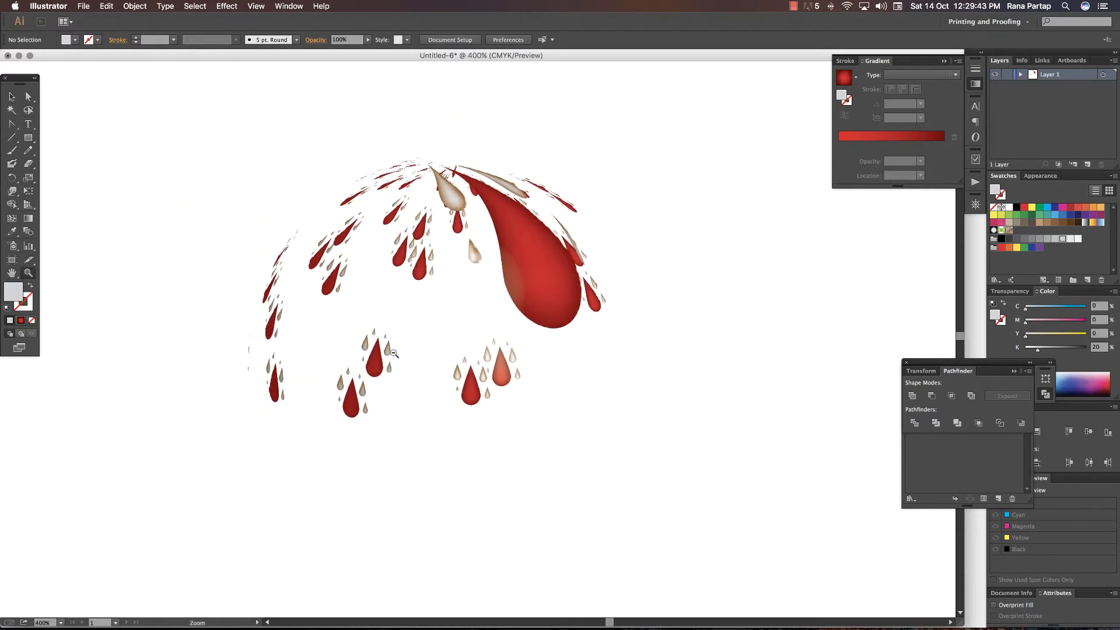
left_click(392, 352, "alt")
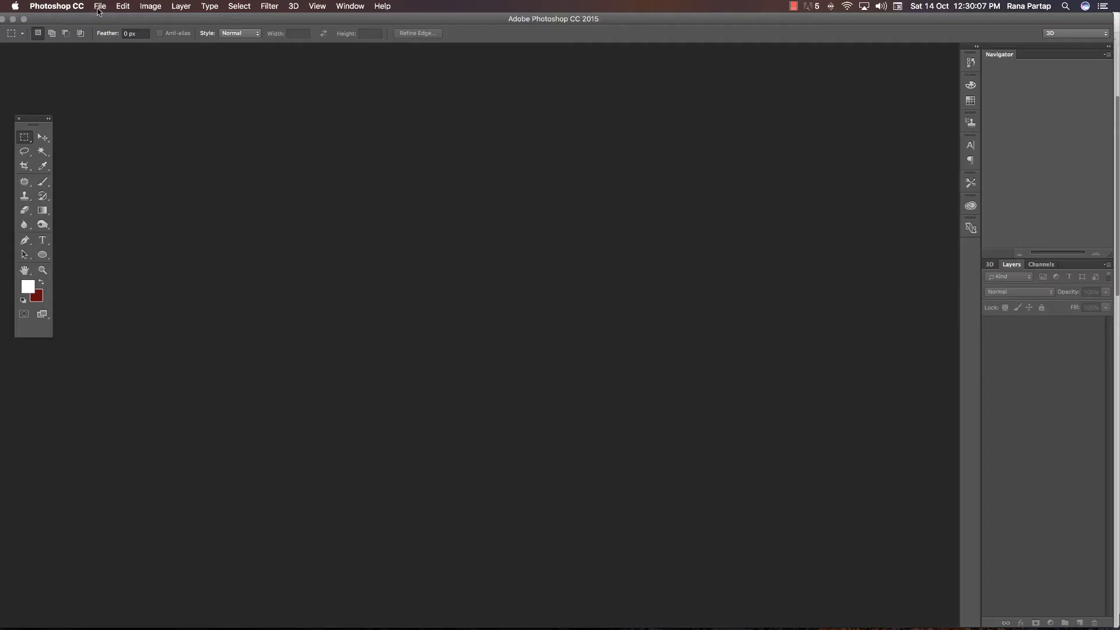
left_click(99, 7)
- Create a new Photoshop document using the U.S. Paper preset
left_click(111, 25)
left_click(499, 146)
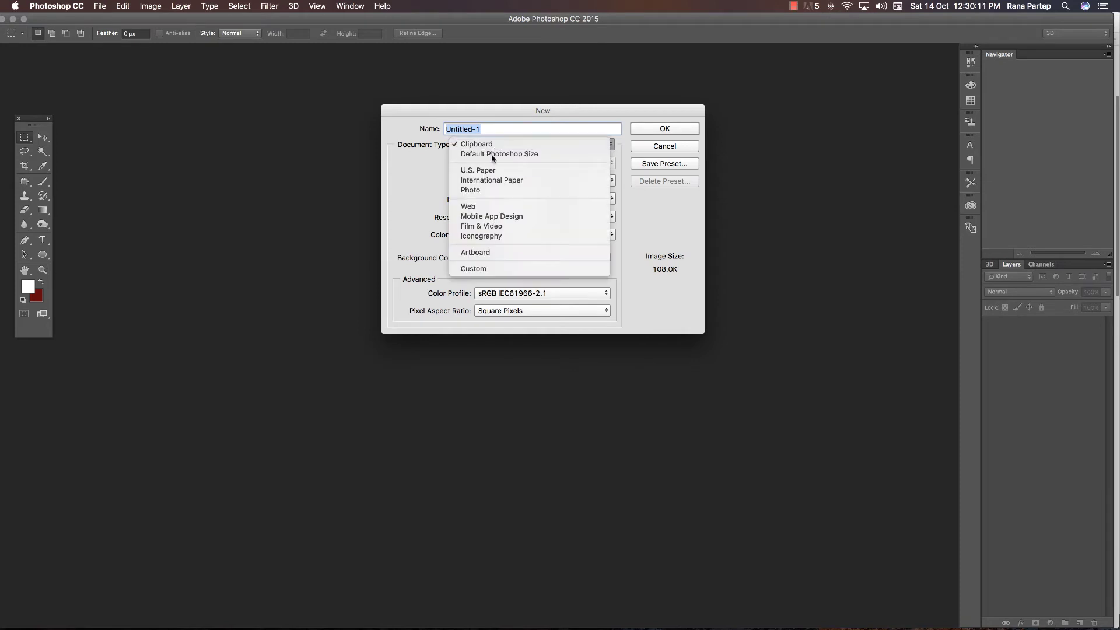
left_click(488, 170)
left_click(659, 129)
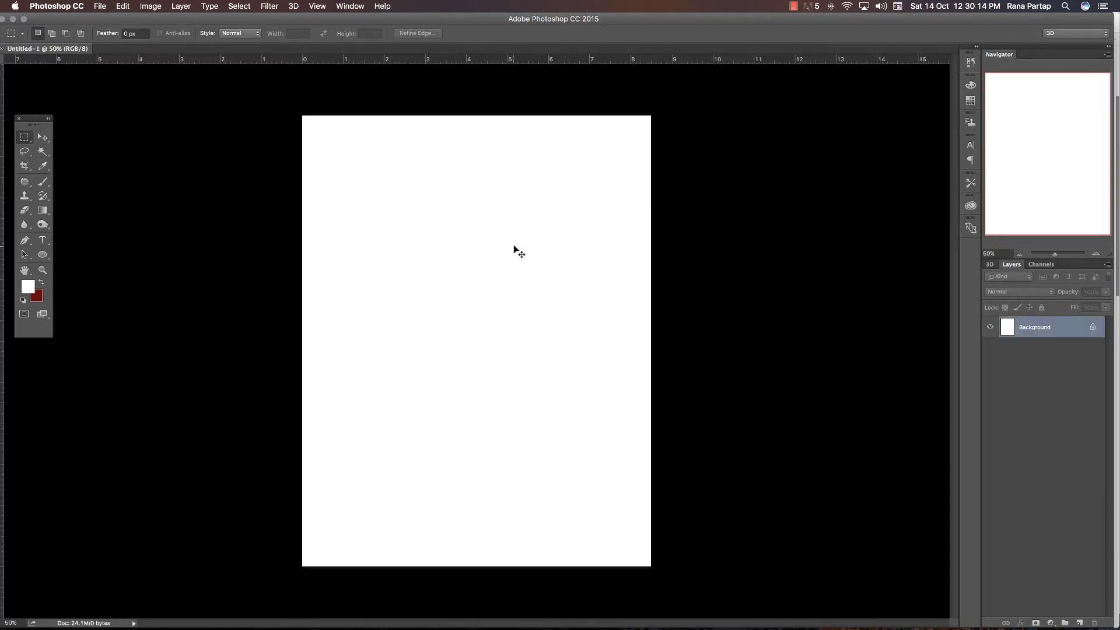
- Paste the splash as a Smart Object, commit the placement, and zoom in on it
key("super+v")
left_click(739, 362)
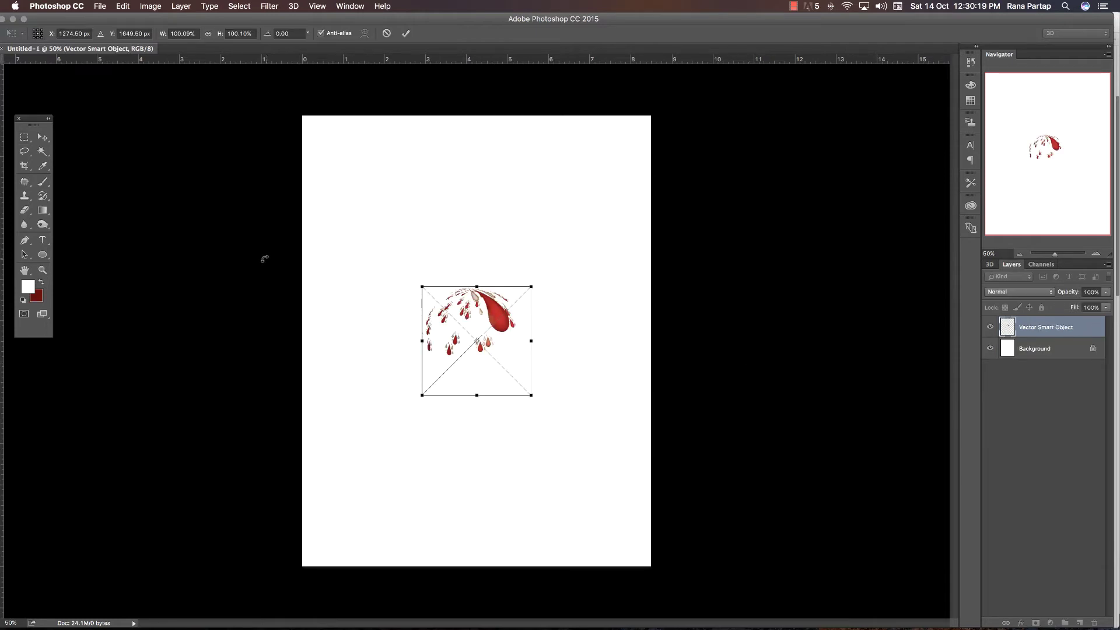
left_click(43, 137)
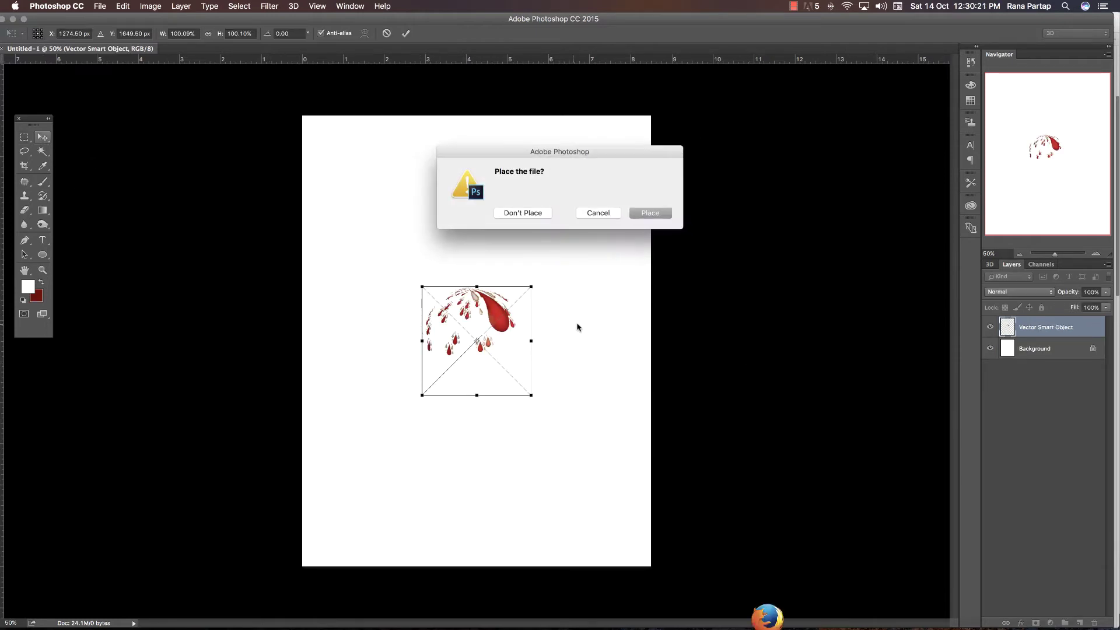
left_click(658, 213)
key("z")
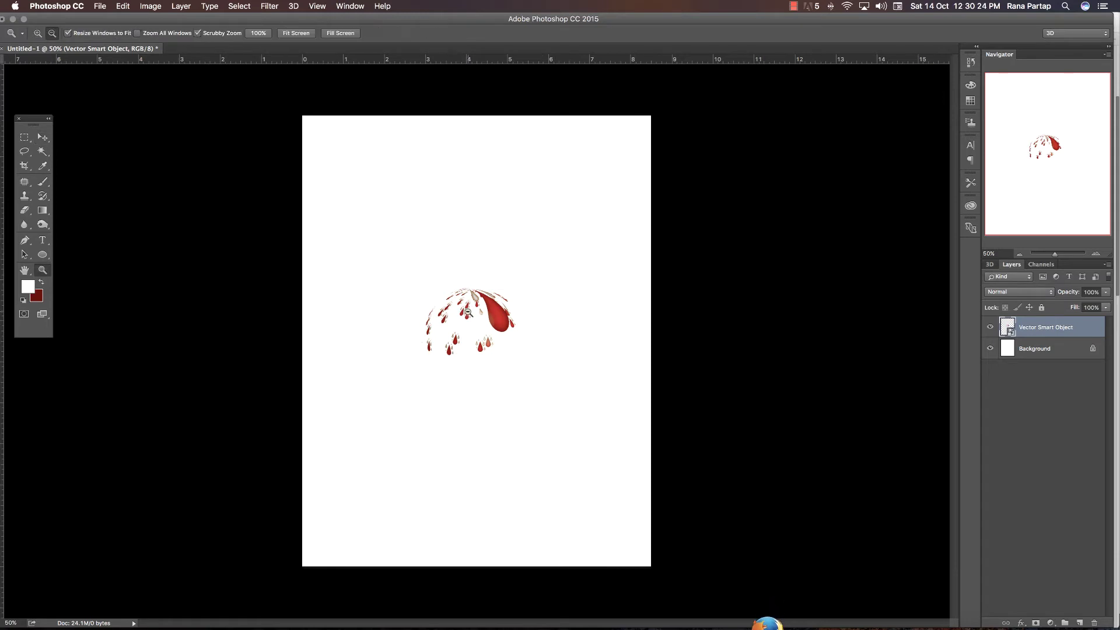
left_click(484, 334, "alt")
left_click(484, 333)
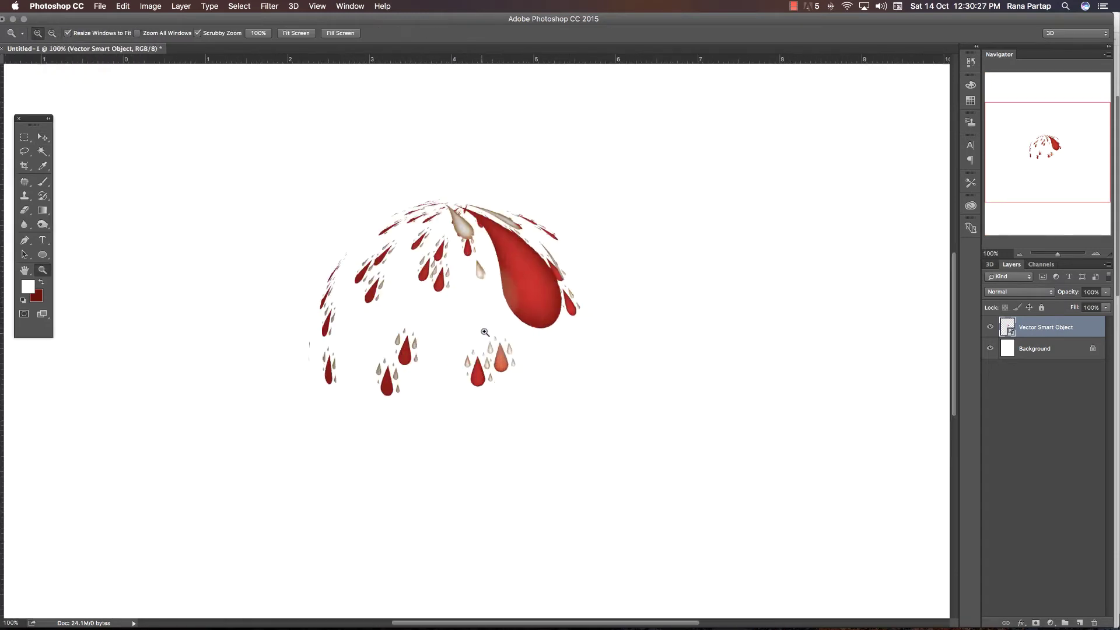
left_click(469, 312, "alt")
key("v")
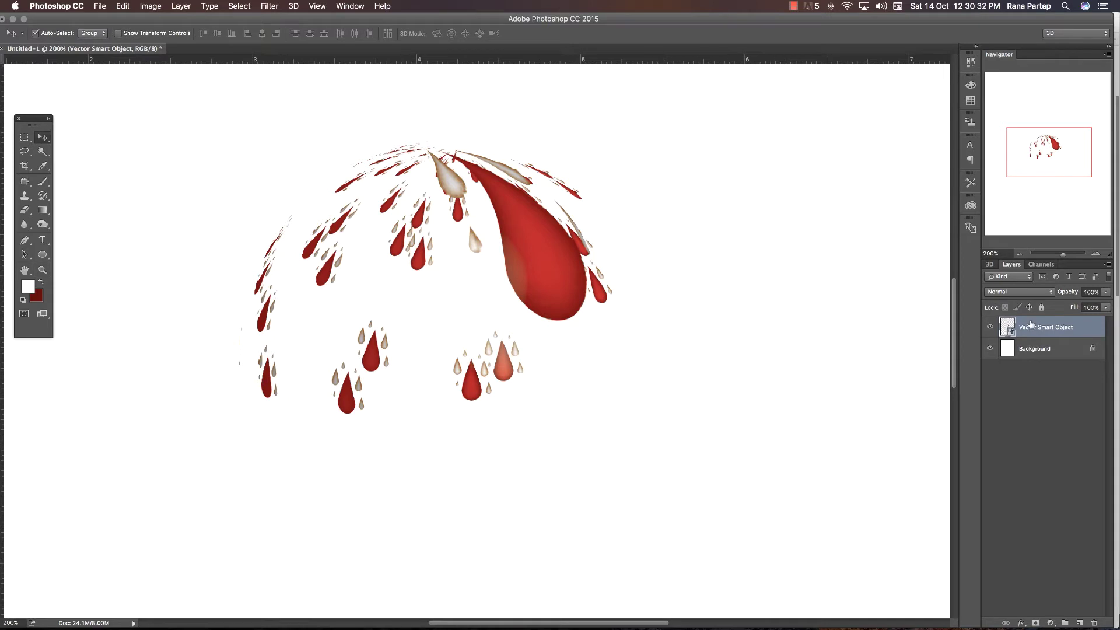
- Open Hue/Saturation (Cmd+U), move it off the drops, and try raising saturation and shifting hue
left_click(150, 7)
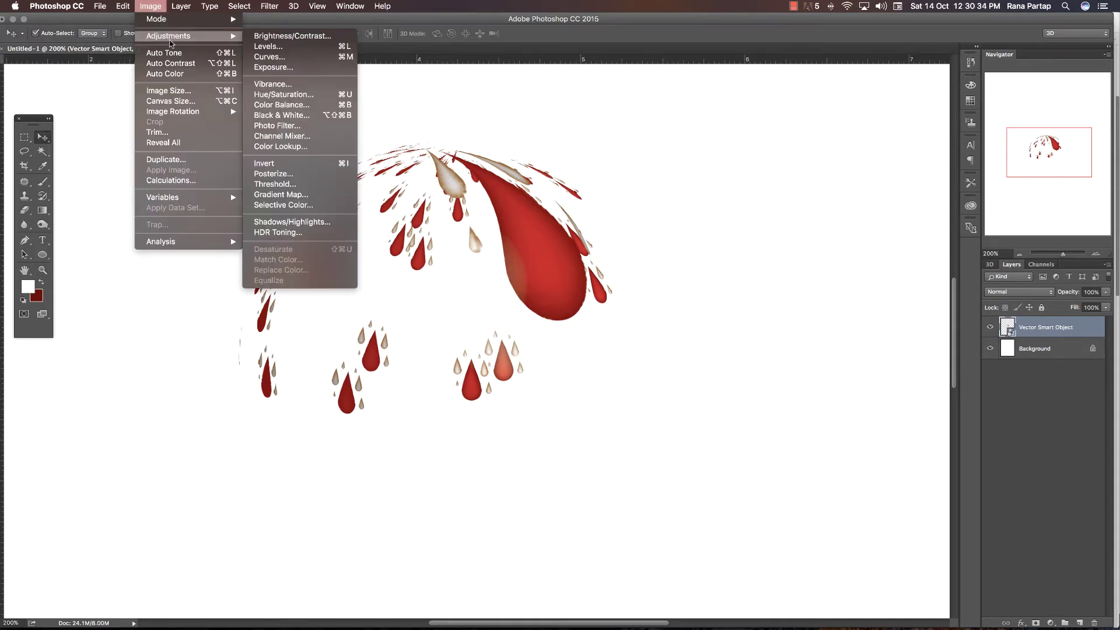
left_click(637, 252)
key("super+u")
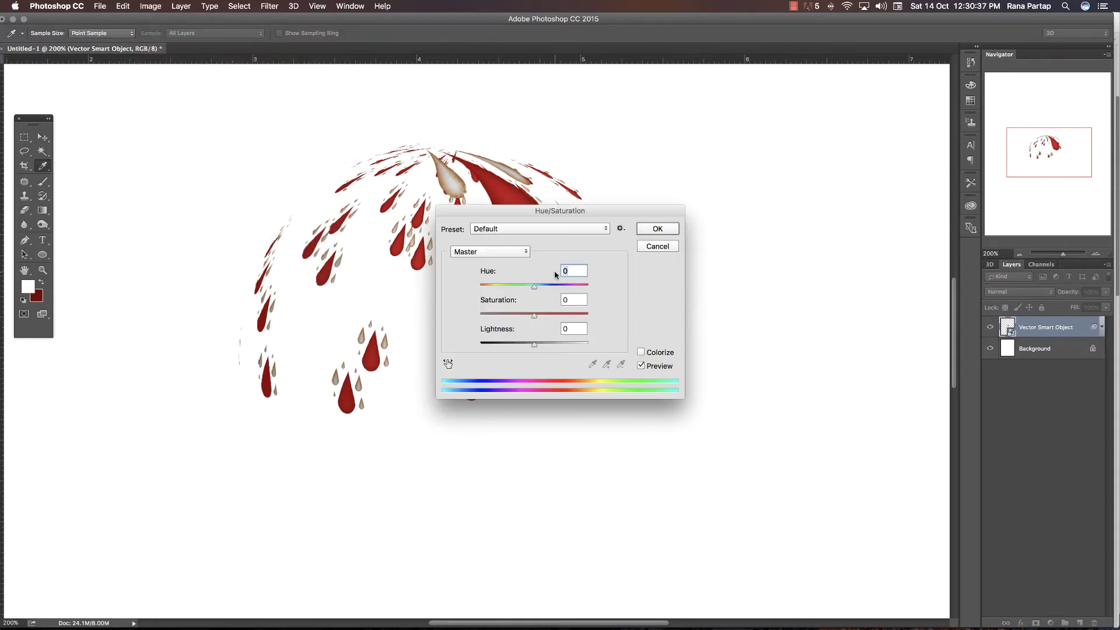
left_click_drag(538, 215, 623, 219)
left_click_drag(619, 317, 617, 318)
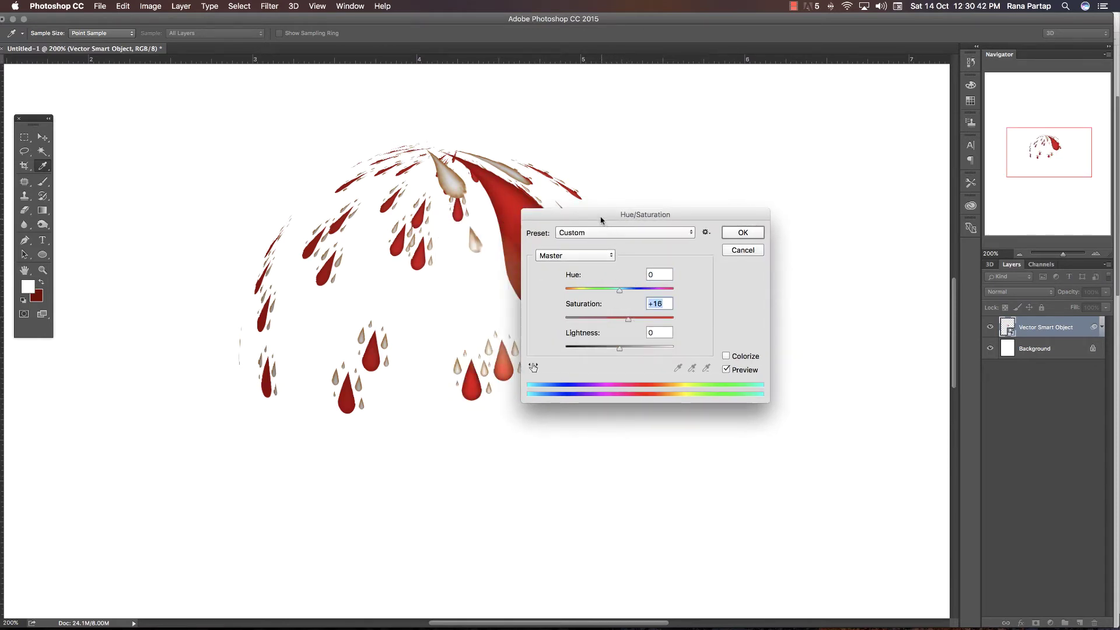
left_click_drag(600, 219, 665, 230)
left_click_drag(697, 335, 684, 363)
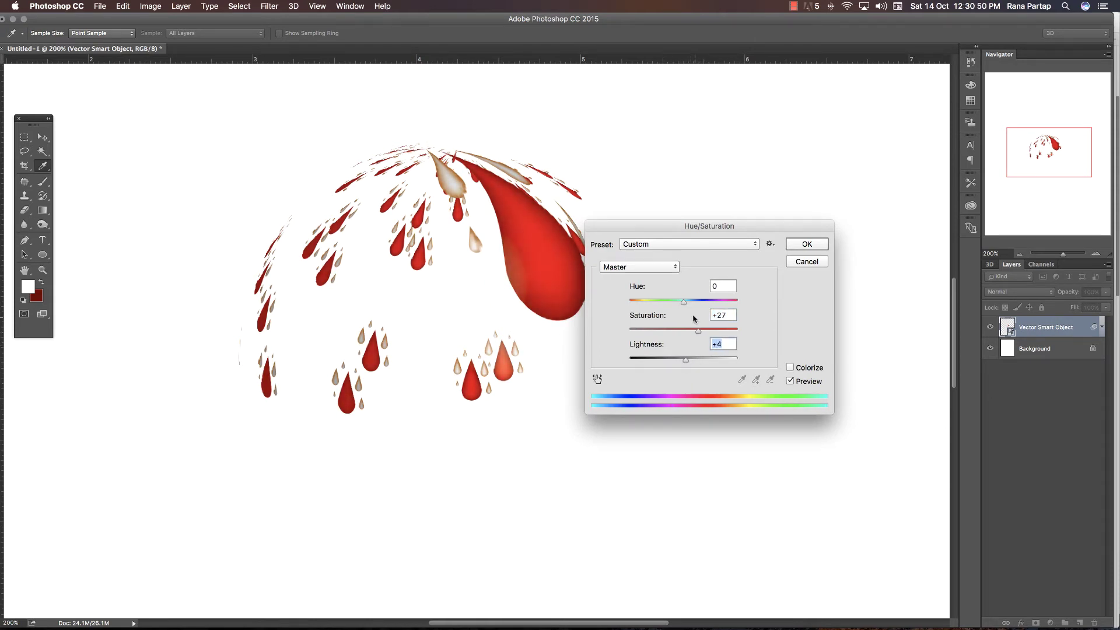
mouse_move(683, 302)
left_mouse_down()
mouse_move(652, 302)
mouse_move(695, 310)
left_mouse_up()
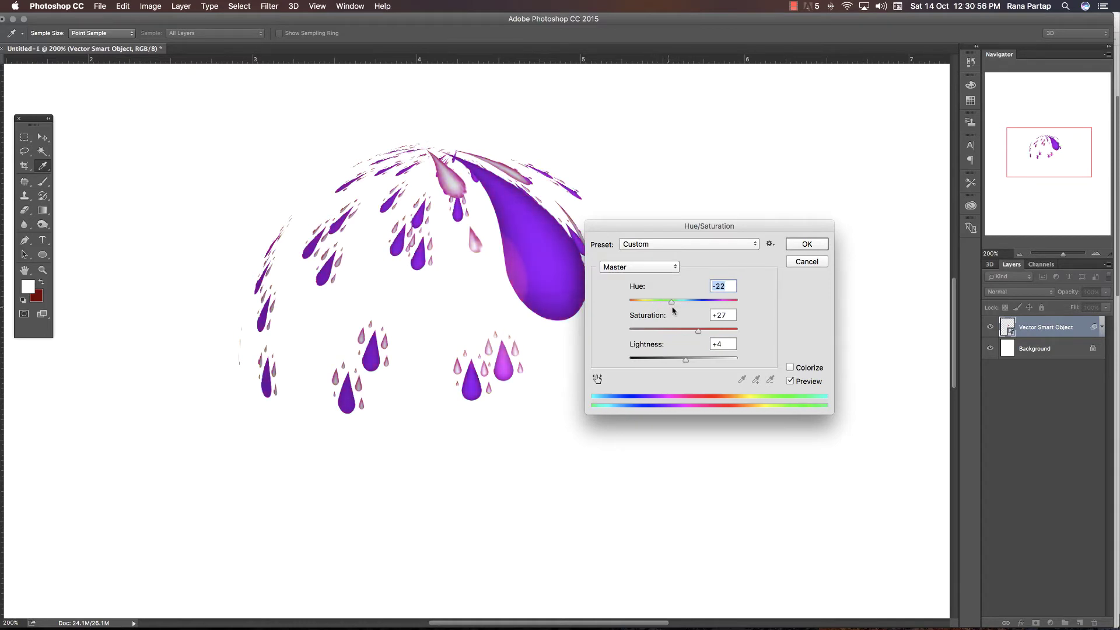
- Try the Red Boost preset with hue +5, then Strong Saturation set to saturation +37
left_click(682, 244)
left_click(667, 200)
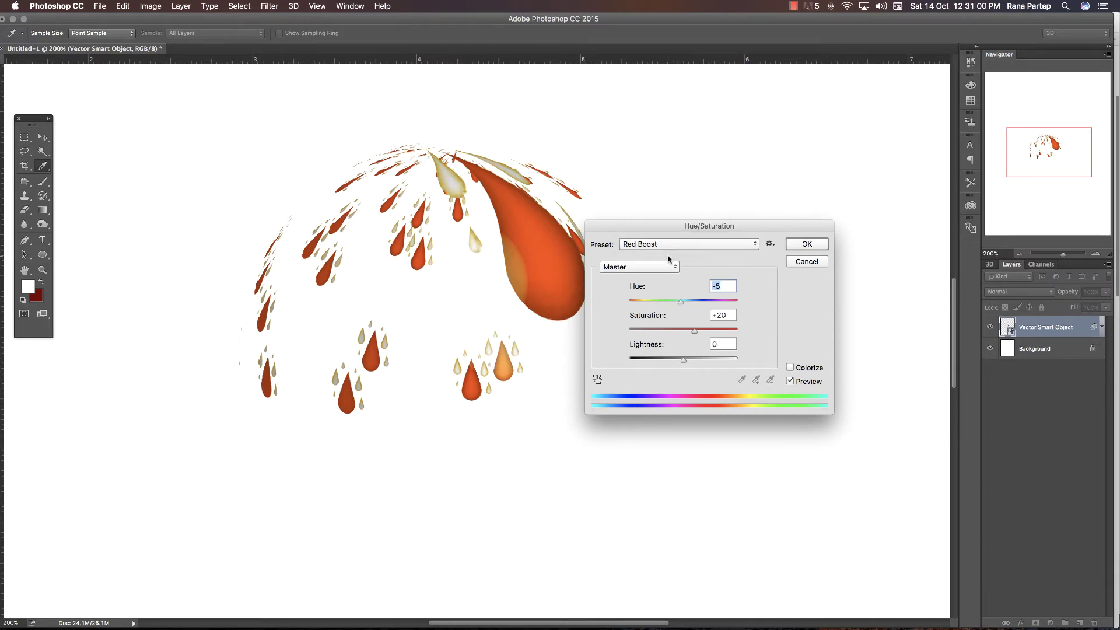
left_click_drag(685, 302, 690, 302)
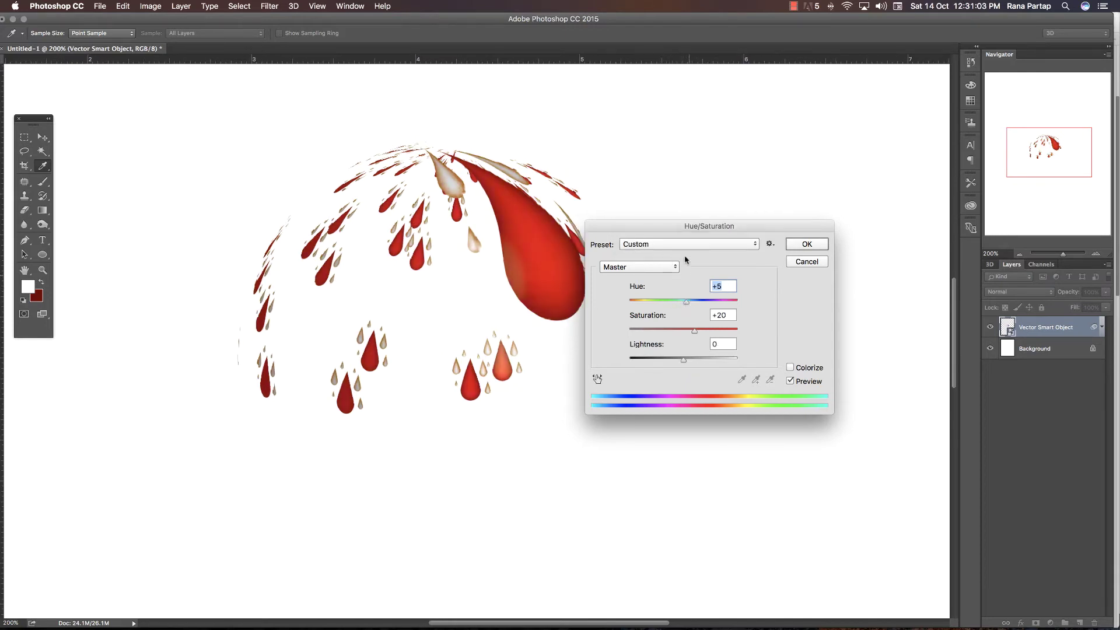
left_click(684, 243)
left_click(675, 217)
left_click(695, 330)
left_click_drag(689, 331, 703, 331)
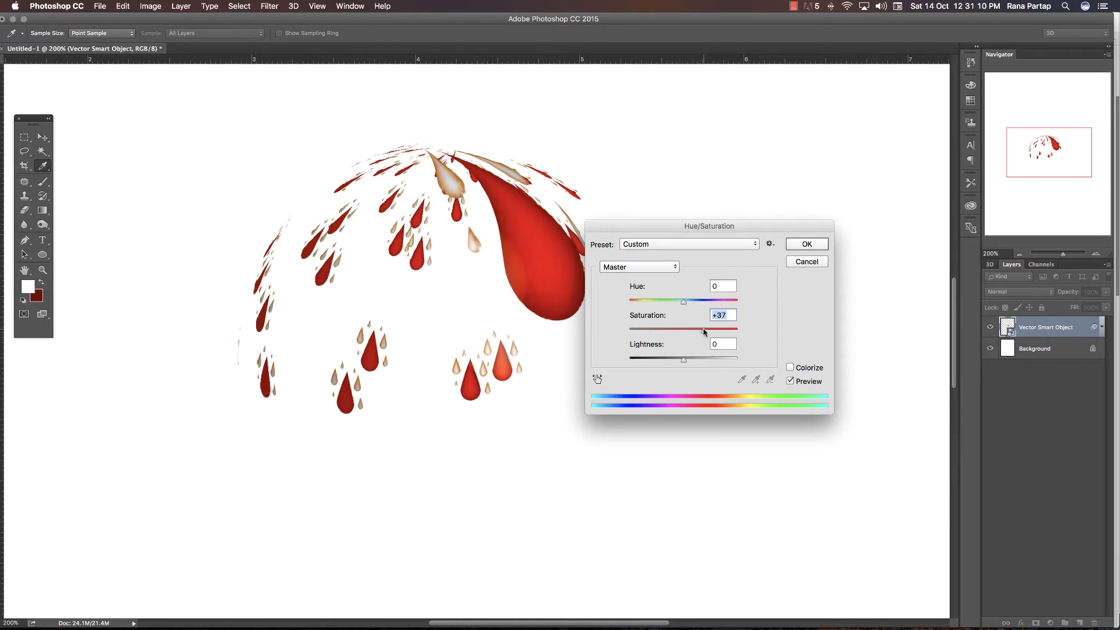
- Adjust the Greens range: shift its hue, raise its saturation, and darken it
left_click(657, 270)
left_click(651, 296)
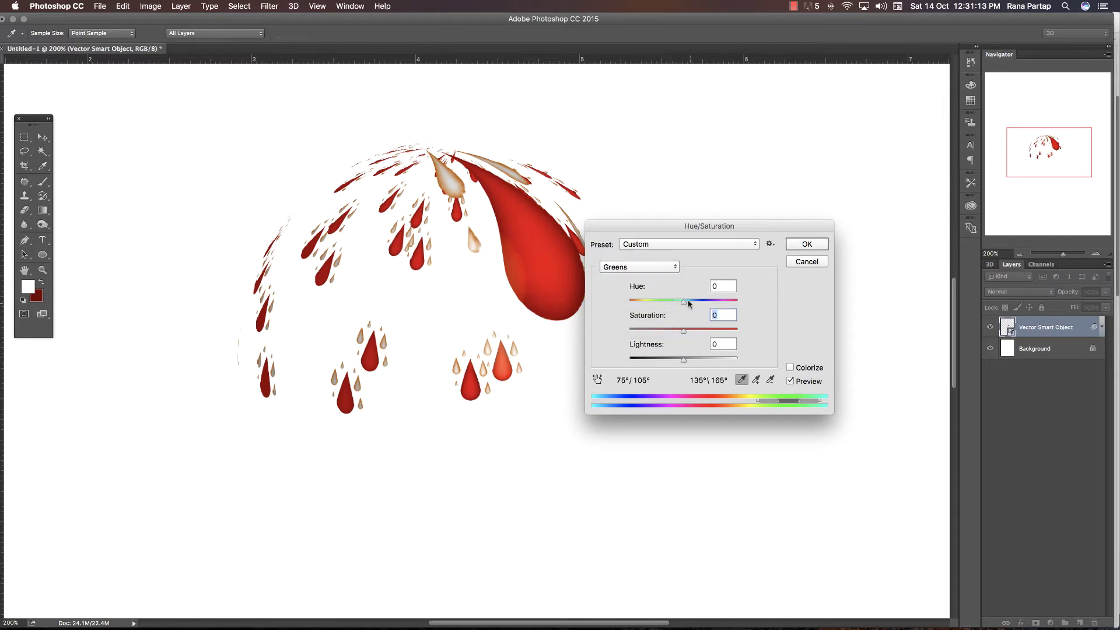
left_click_drag(688, 301, 672, 301)
left_click(706, 330)
left_click_drag(683, 359, 669, 359)
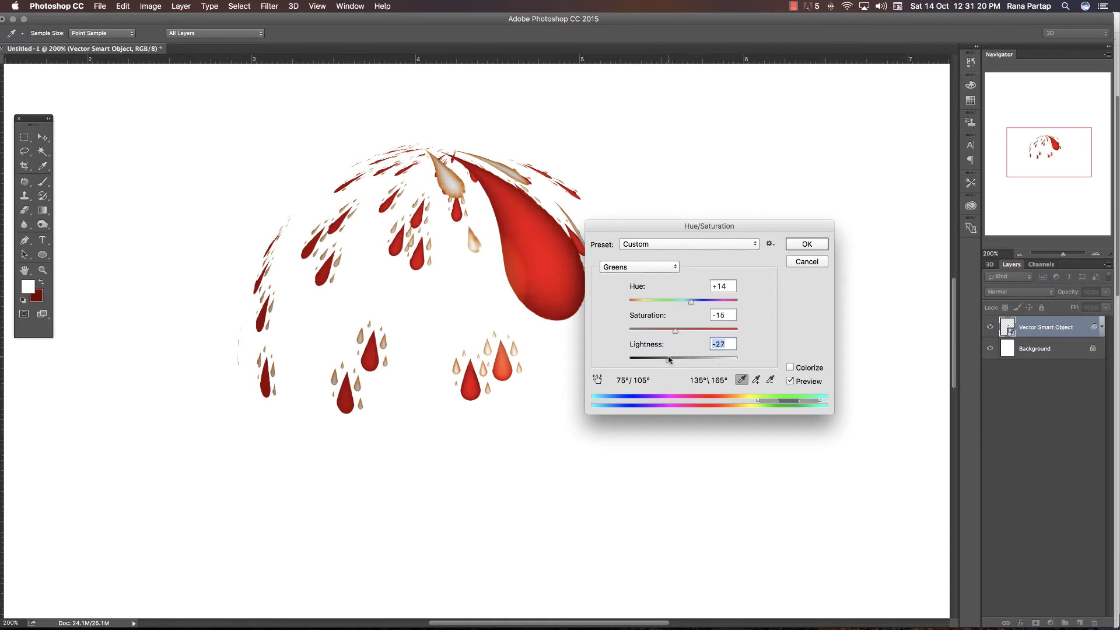
- Set Yellows saturation to +27, sample a drop's red range at +27, and apply
left_click(648, 269)
left_click(645, 257)
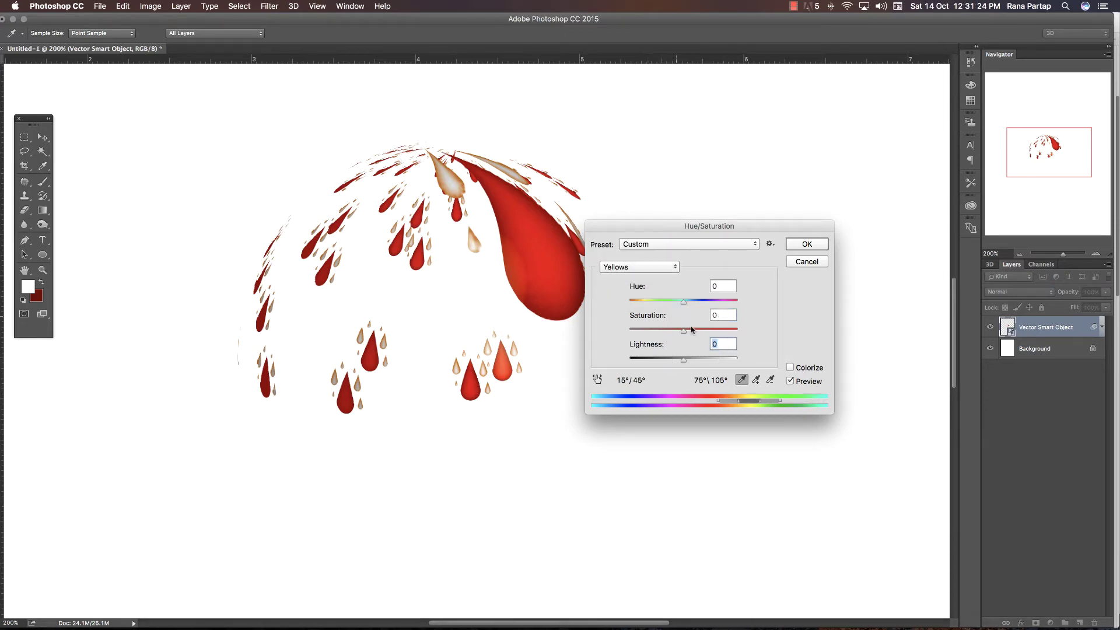
left_click(699, 330)
left_click(562, 257)
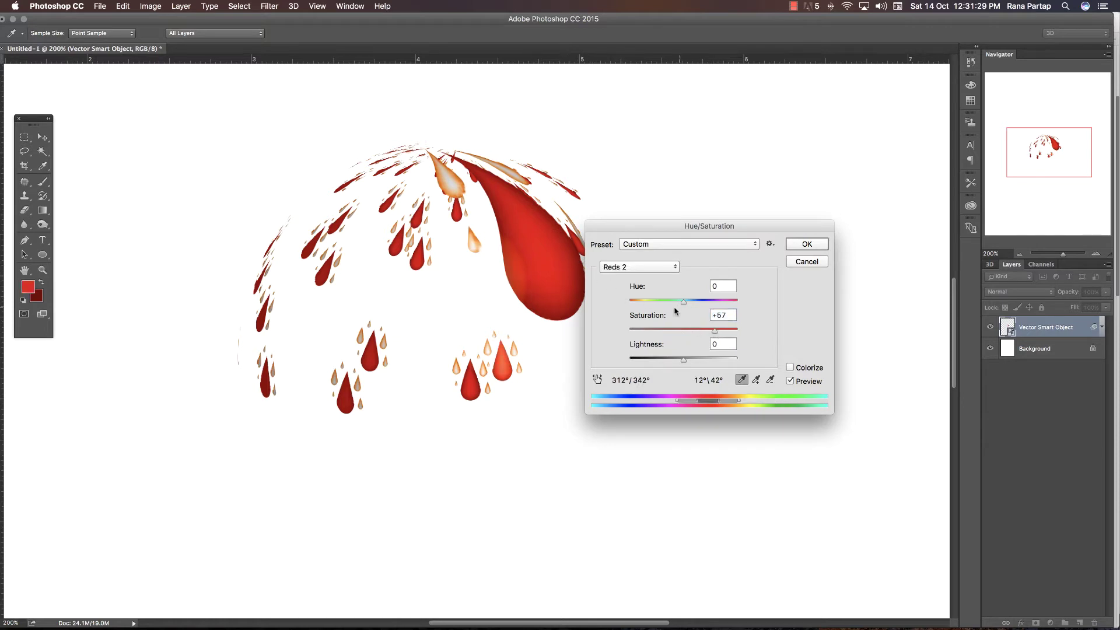
left_click(700, 331)
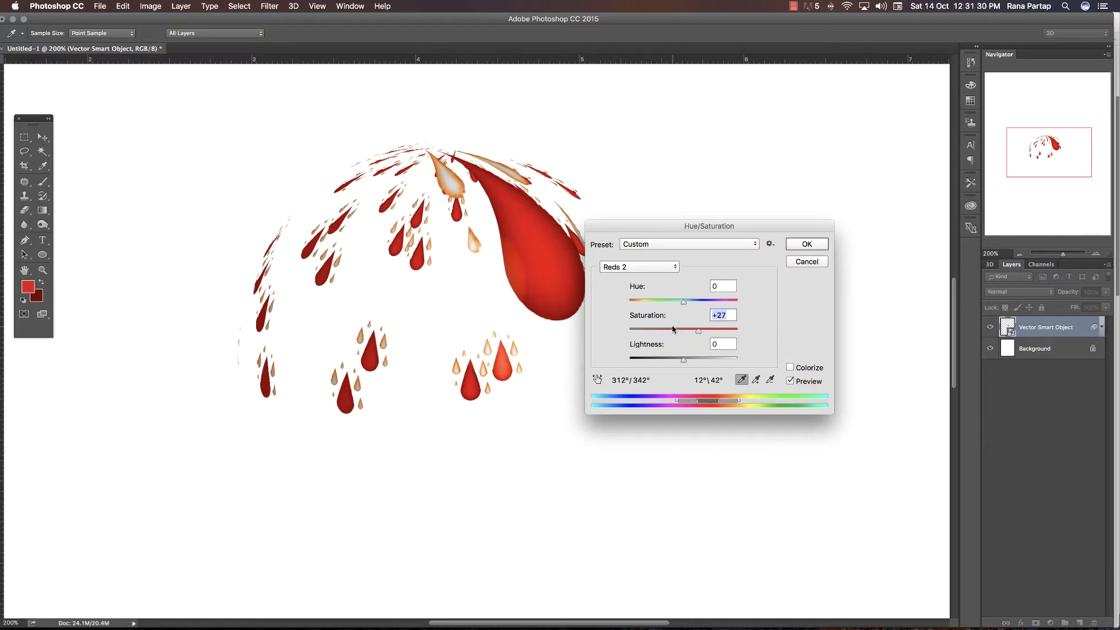
left_click(800, 245)
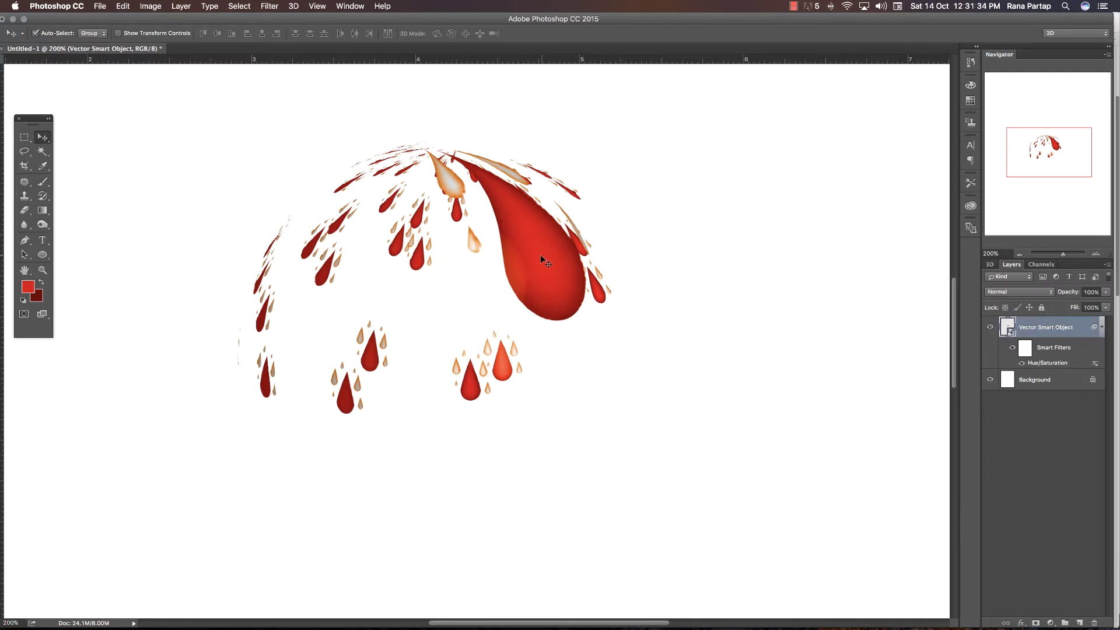
- Add a new layer filled with dark red sampled from a drop
key("z")
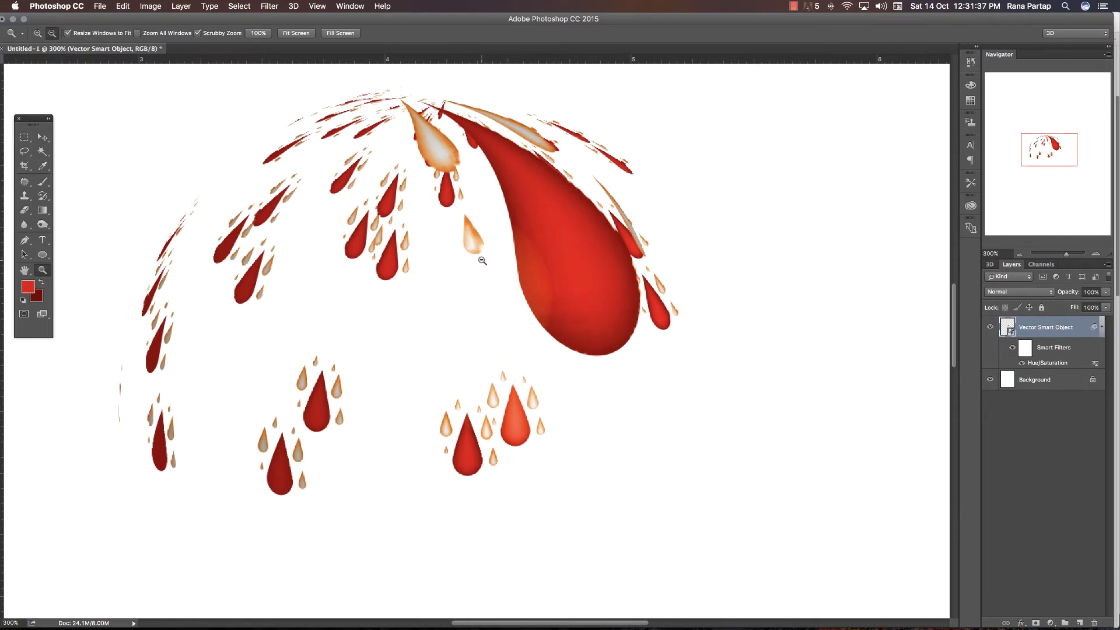
left_click(248, 227, "alt")
left_click(43, 137)
left_click(213, 208)
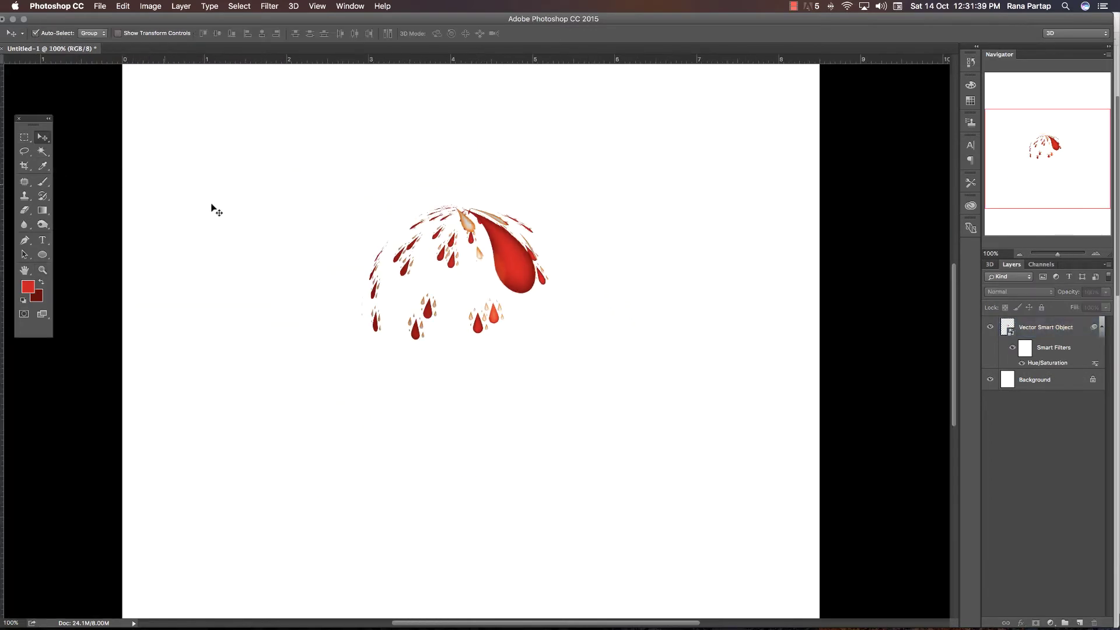
left_click(1079, 622)
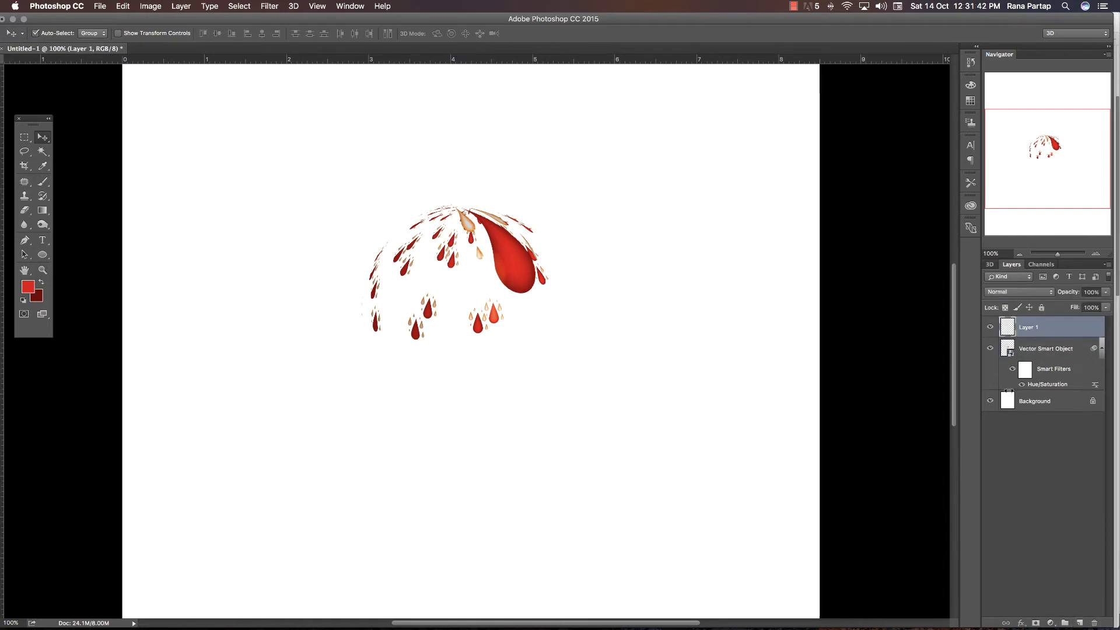
key("i")
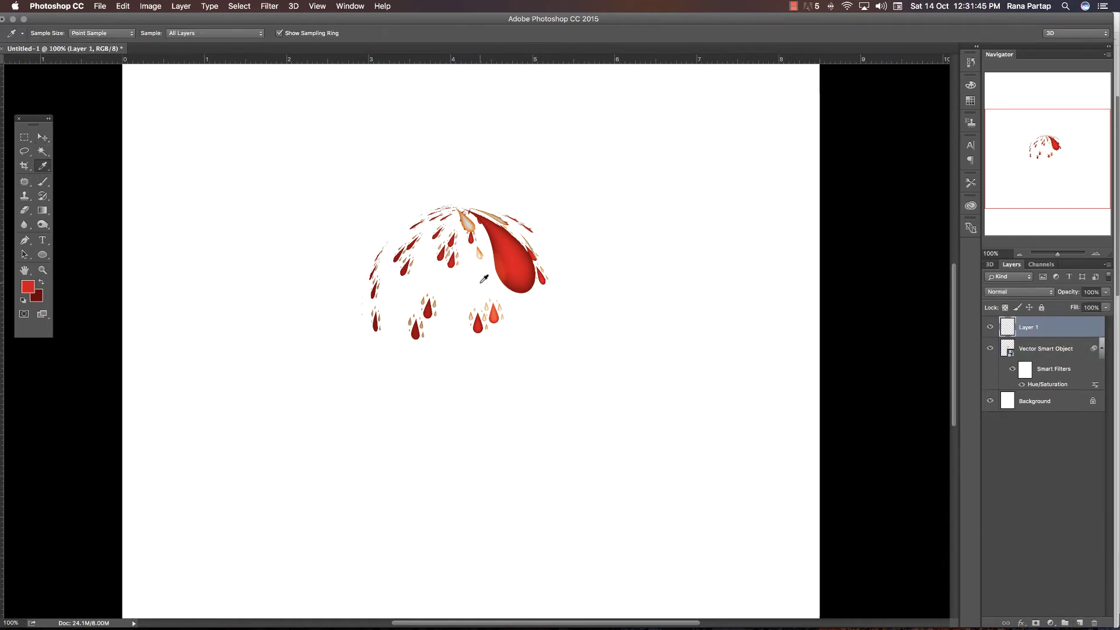
left_click(404, 269)
key("alt+BackSpace")
- Move the red layer beneath the Vector Smart Object and zoom to 200%
left_click(43, 137)
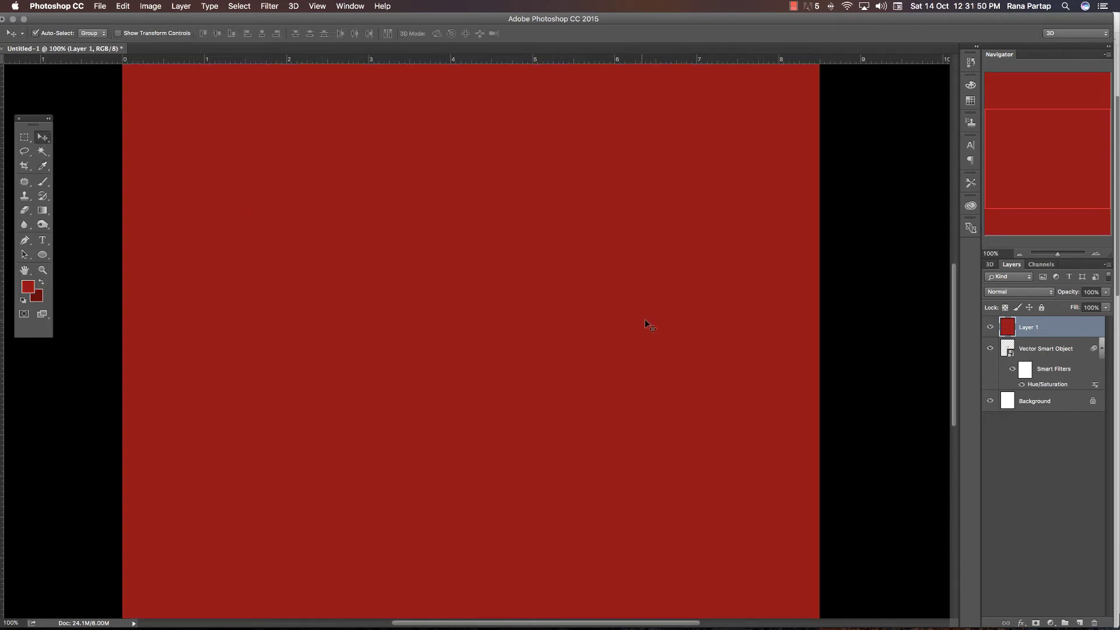
left_click_drag(1026, 343, 1027, 391)
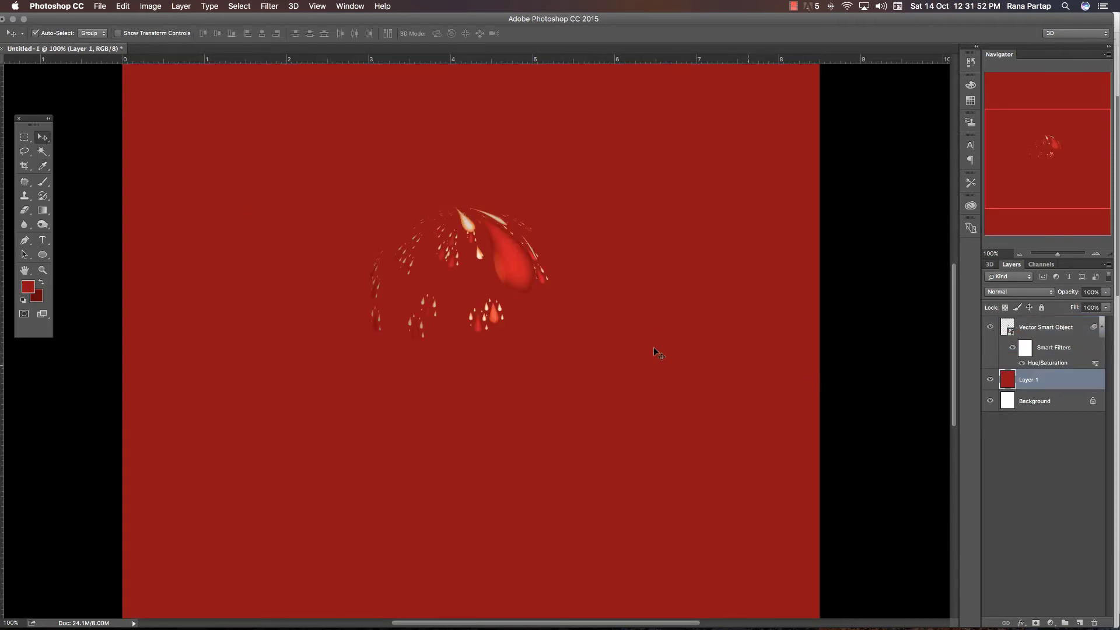
key("z")
left_click(493, 289, "alt")
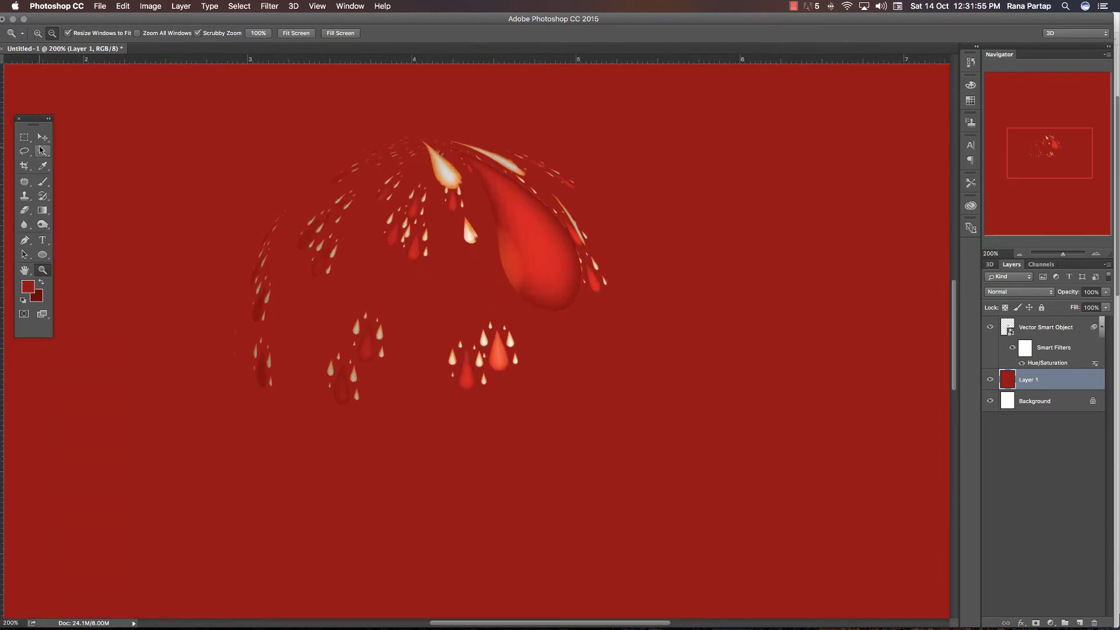
left_click(43, 137)
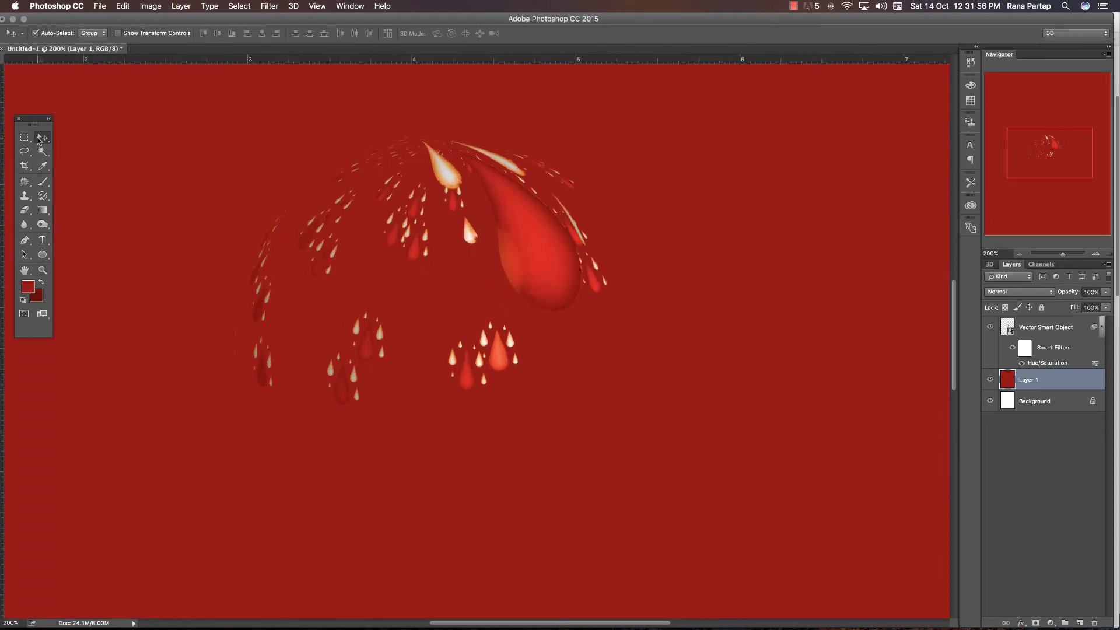
- Set the foreground colour to white (ffffff) and adjust the soft brush size
left_click(28, 286)
type("ffffff")
key("Return")
key("b")
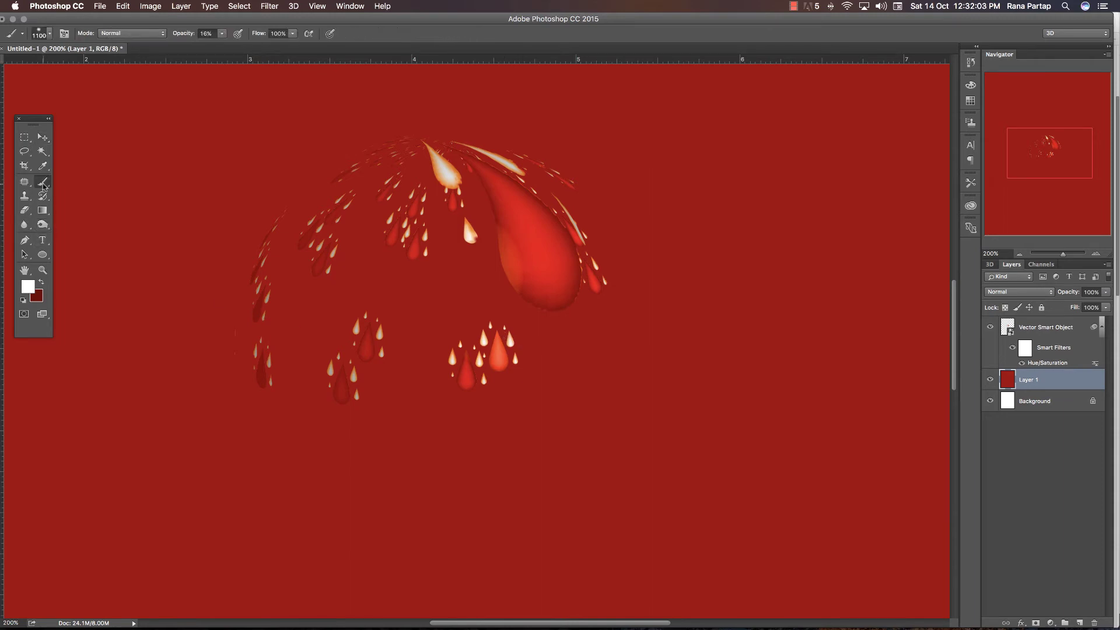
left_click(49, 36)
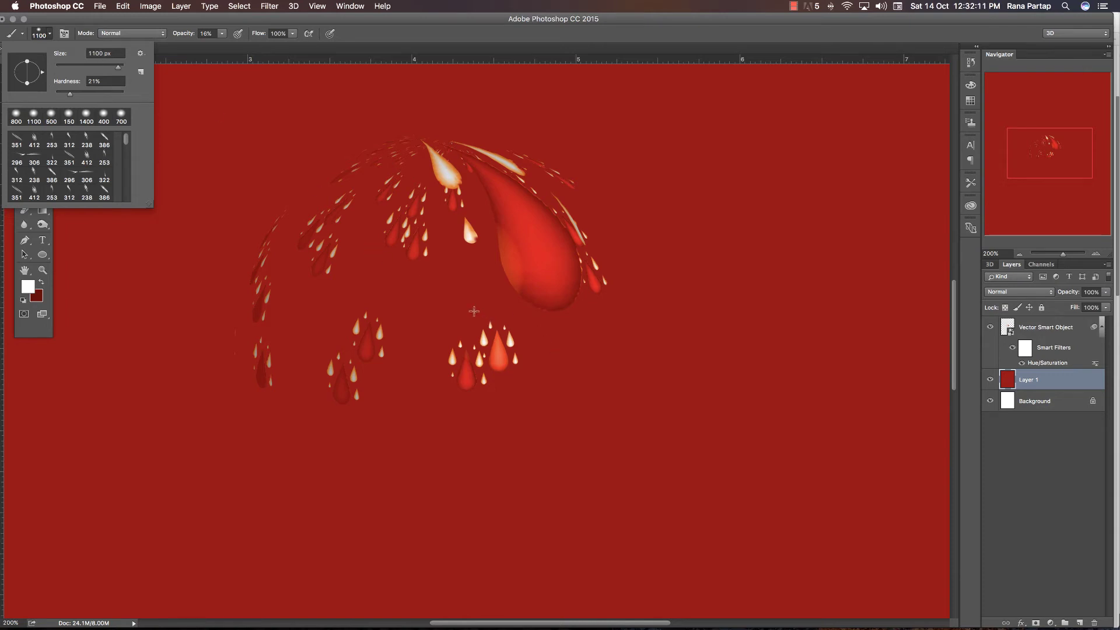
left_click_drag(106, 72, 86, 67)
type("5000")
key("Return")
left_click_drag(124, 67, 111, 67)
type("1111")
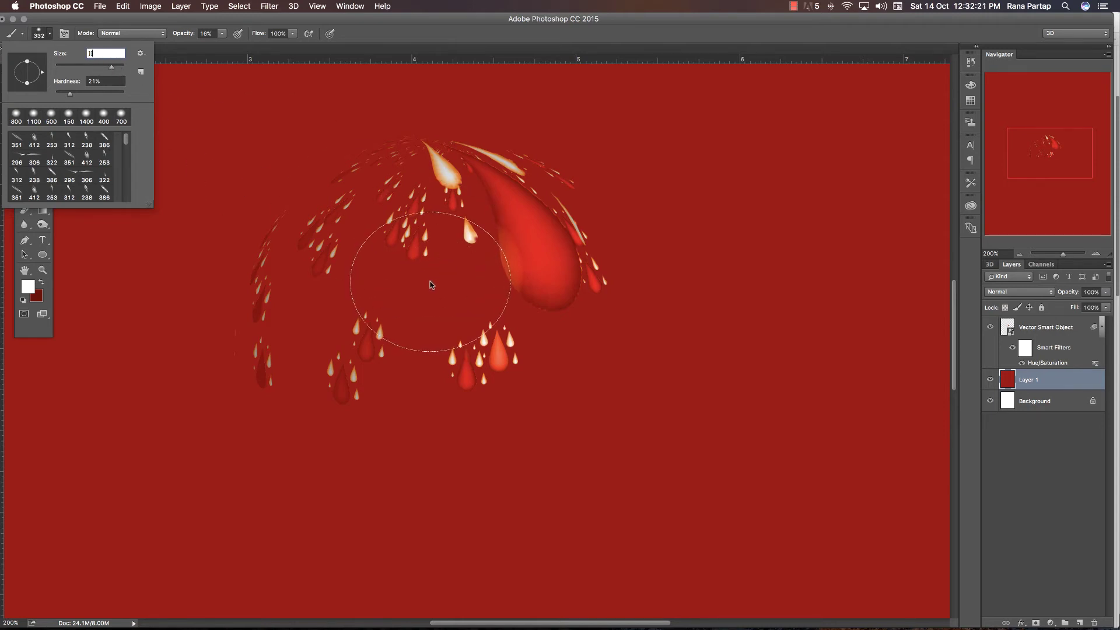
key("Return")
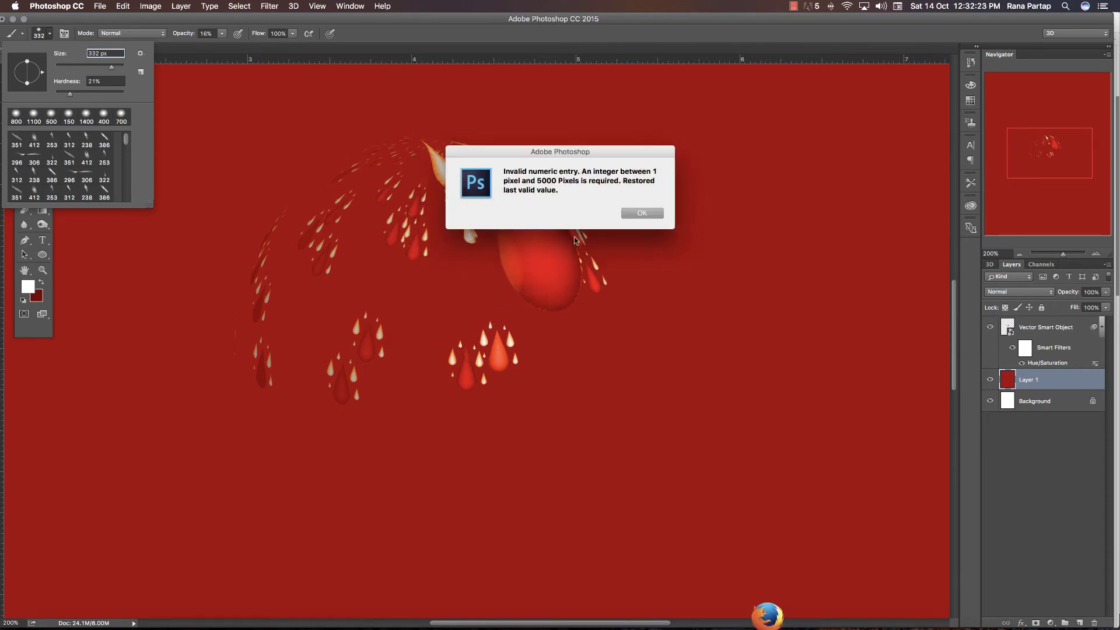
left_click(640, 213)
- Test white glow strokes, rasterize the drops layer, and undo the stray dabs
left_click(408, 286)
left_click_drag(527, 294, 951, 324)
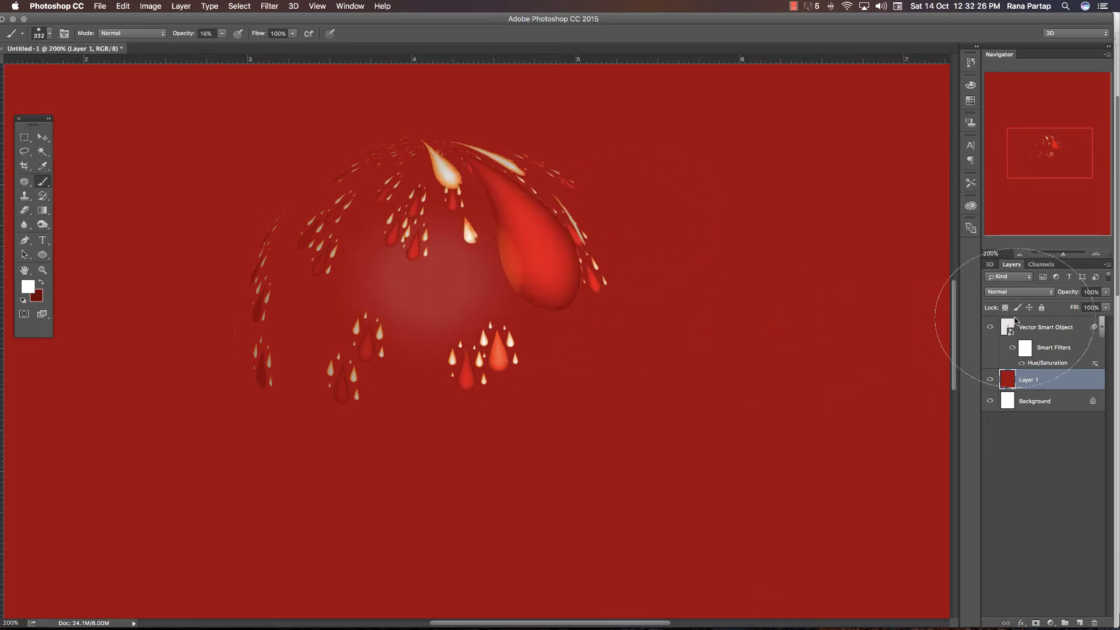
left_click(1012, 323)
key("ctrl+z")
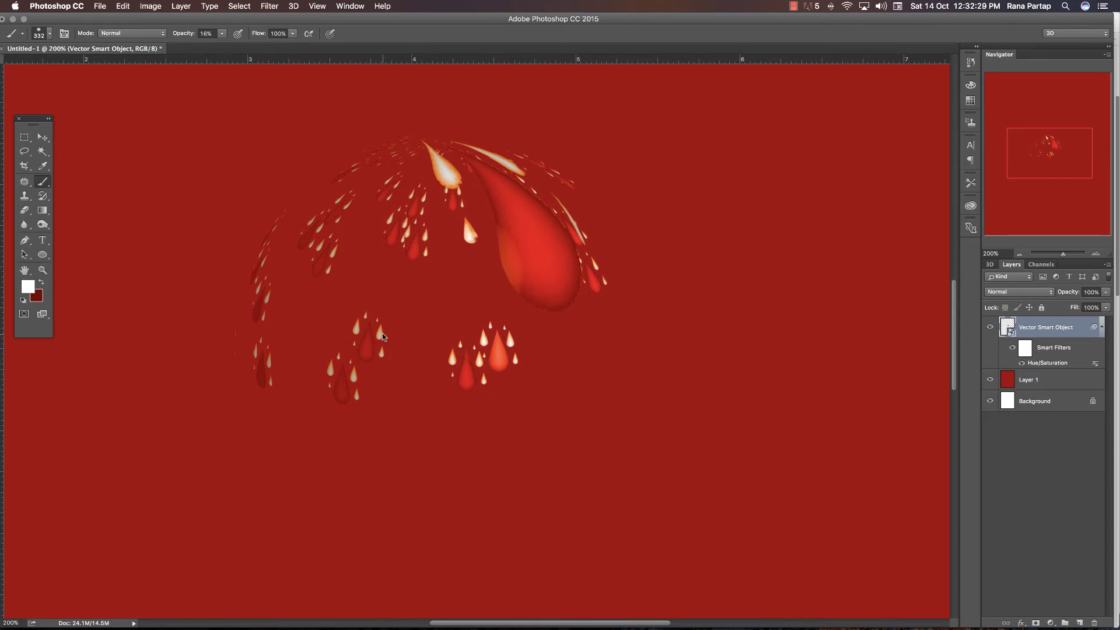
left_click(579, 290)
left_click(640, 214)
left_click(415, 296)
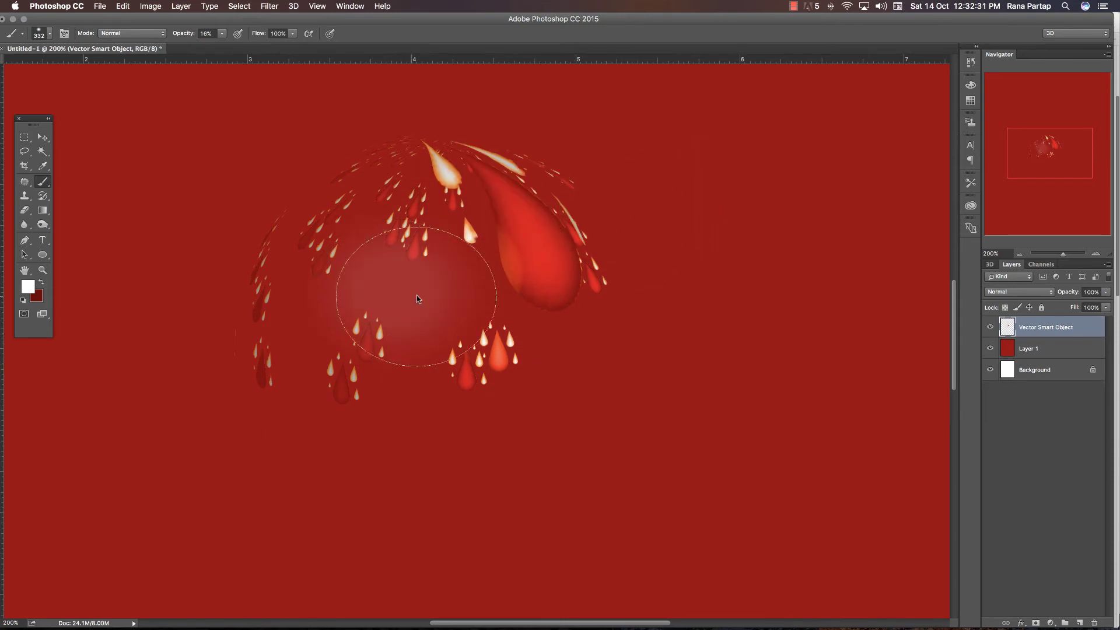
key("ctrl+z")
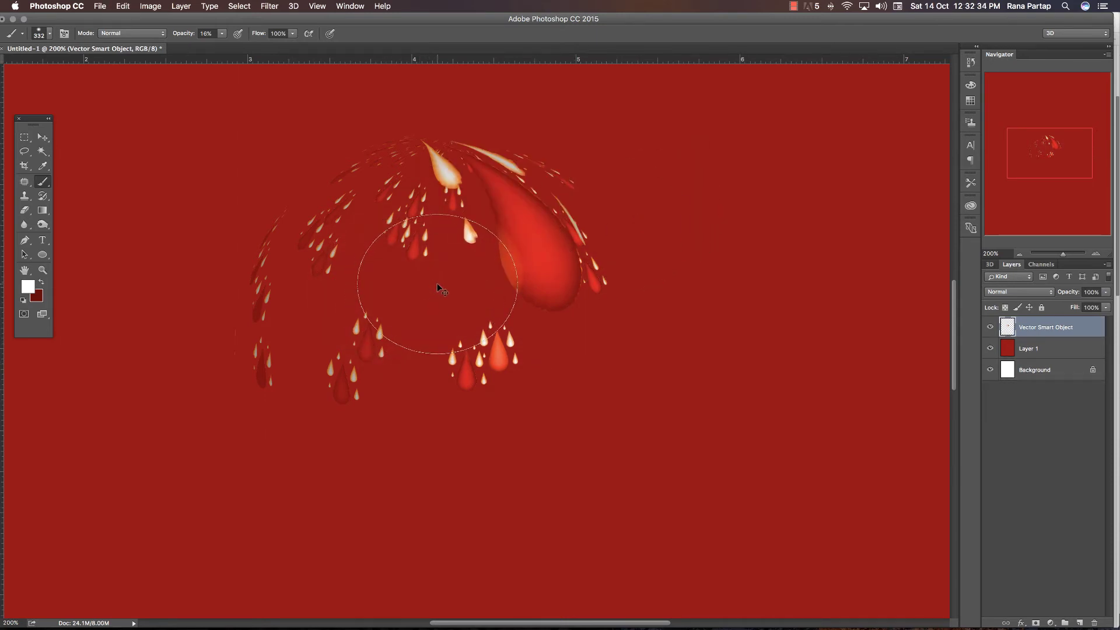
- Dab soft white glow on the splash tip with progressively smaller brushes
key("bracketright")
key("bracketright")
left_click(430, 198)
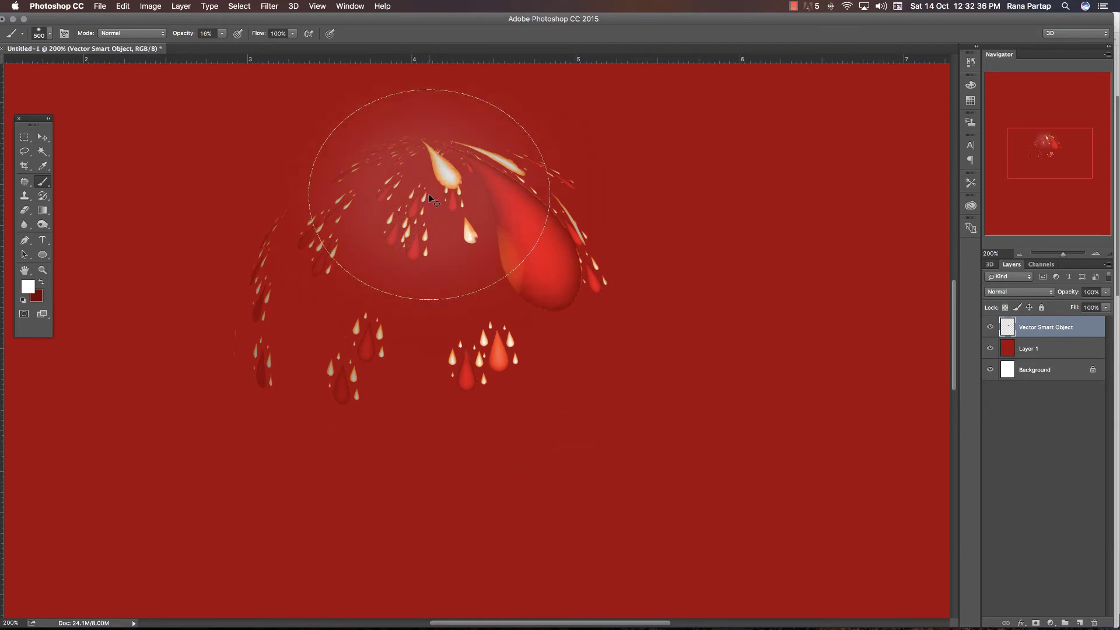
key("bracketleft")
key("bracketleft")
key("bracketleft")
left_click(435, 162)
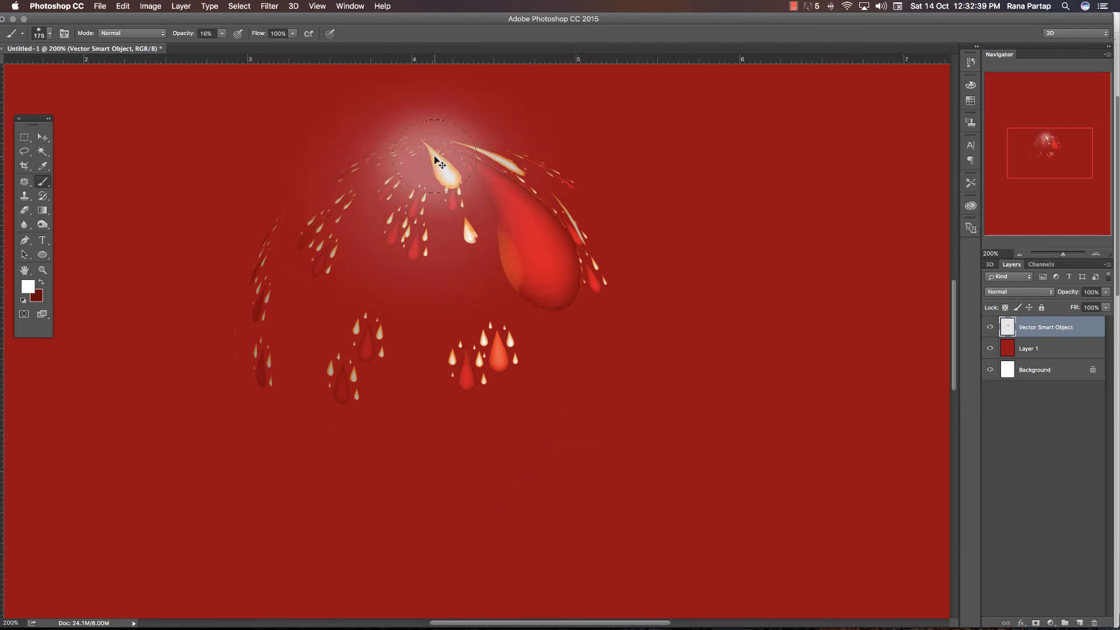
key("bracketleft")
key("bracketleft")
key("bracketleft")
left_click(439, 153)
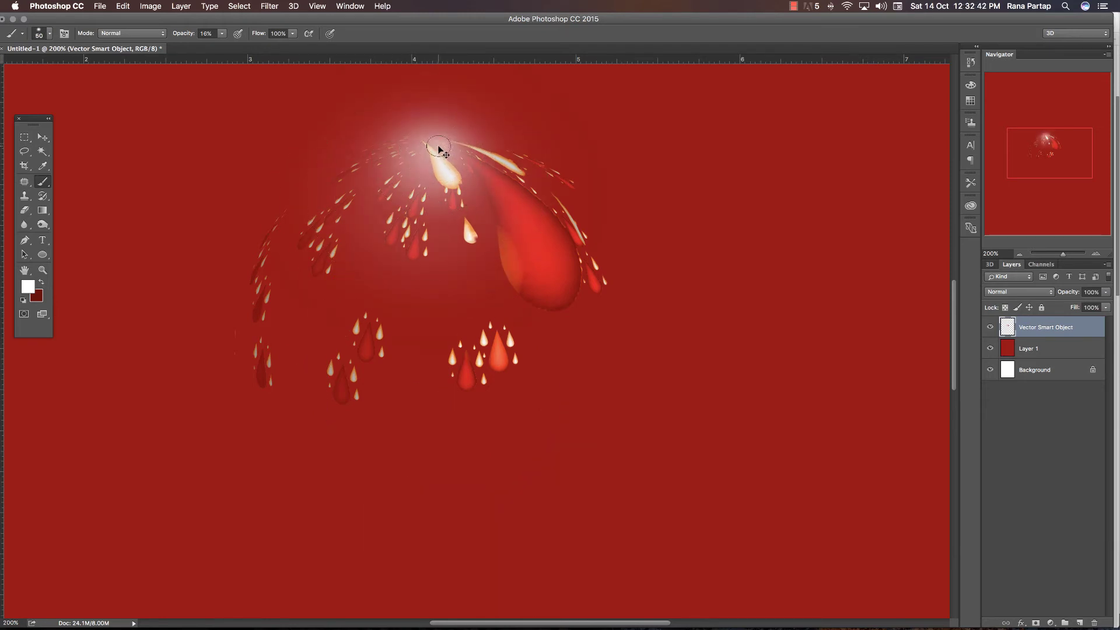
key("bracketleft")
key("bracketleft")
key("bracketleft")
left_click(439, 149)
- Add Layer 2 below the splash artwork and paint soft white glow along the drop's left edge
left_click(1079, 623)
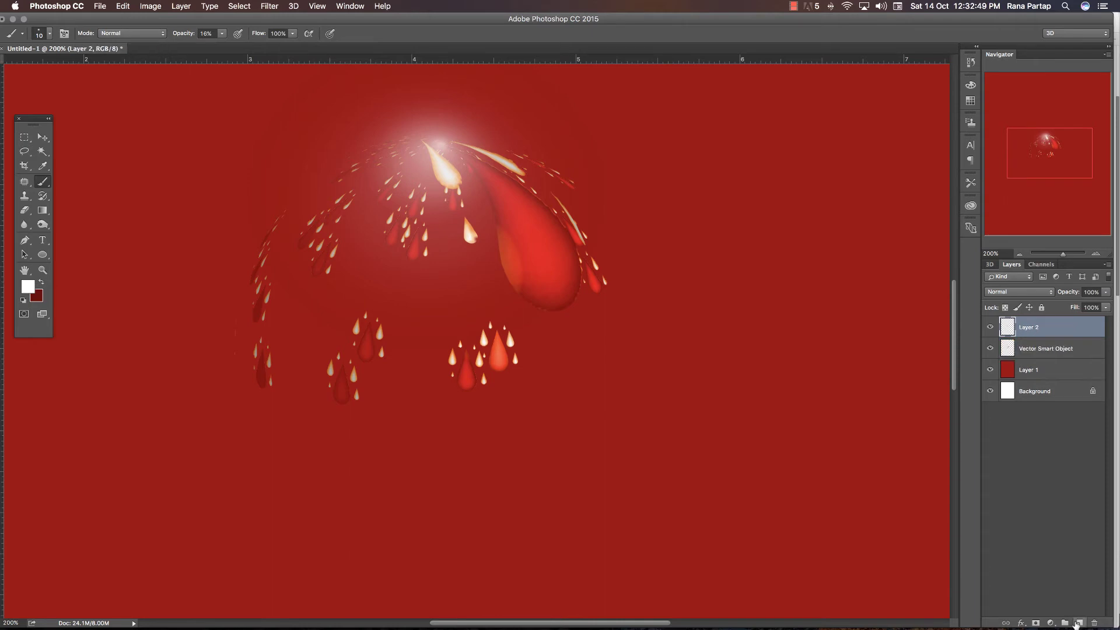
left_click_drag(1022, 343, 1023, 361)
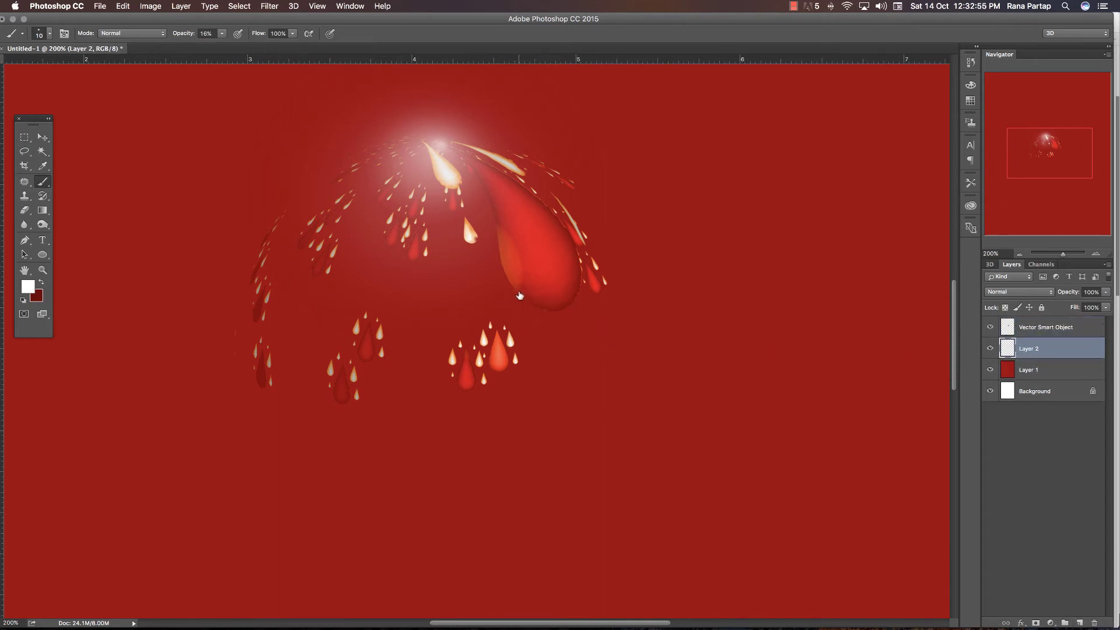
key("bracketright")
key("bracketright")
key("bracketright")
key("bracketright")
key("bracketright")
key("bracketright")
key("bracketright")
key("bracketright")
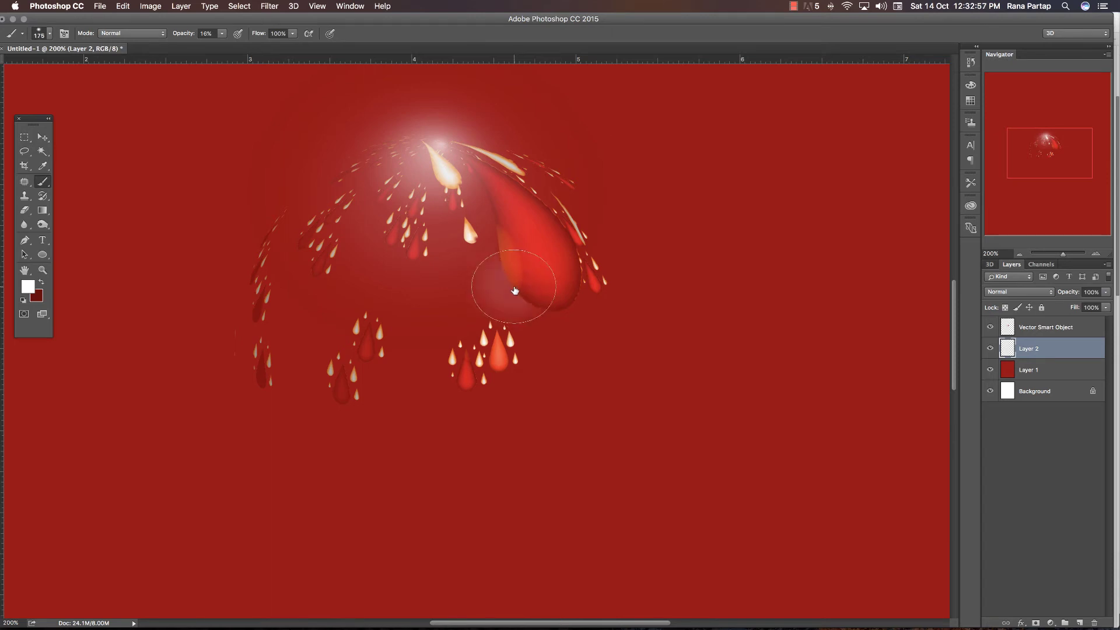
key("bracketleft")
key("bracketleft")
key("bracketleft")
left_click_drag(513, 292, 515, 290)
left_click(515, 290)
key("bracketleft")
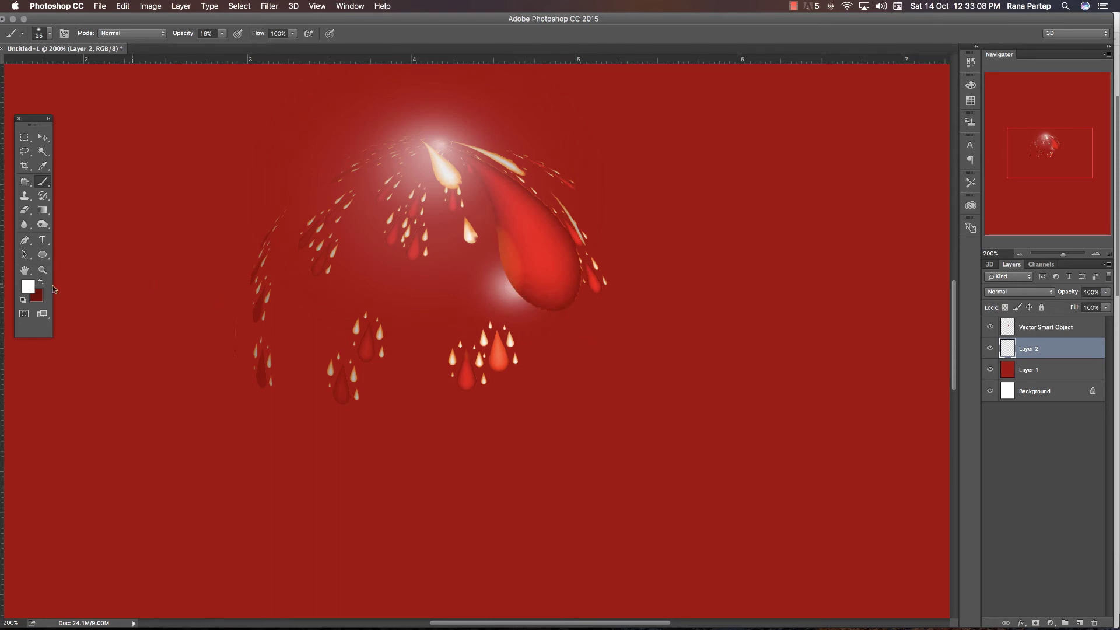
left_click(28, 288)
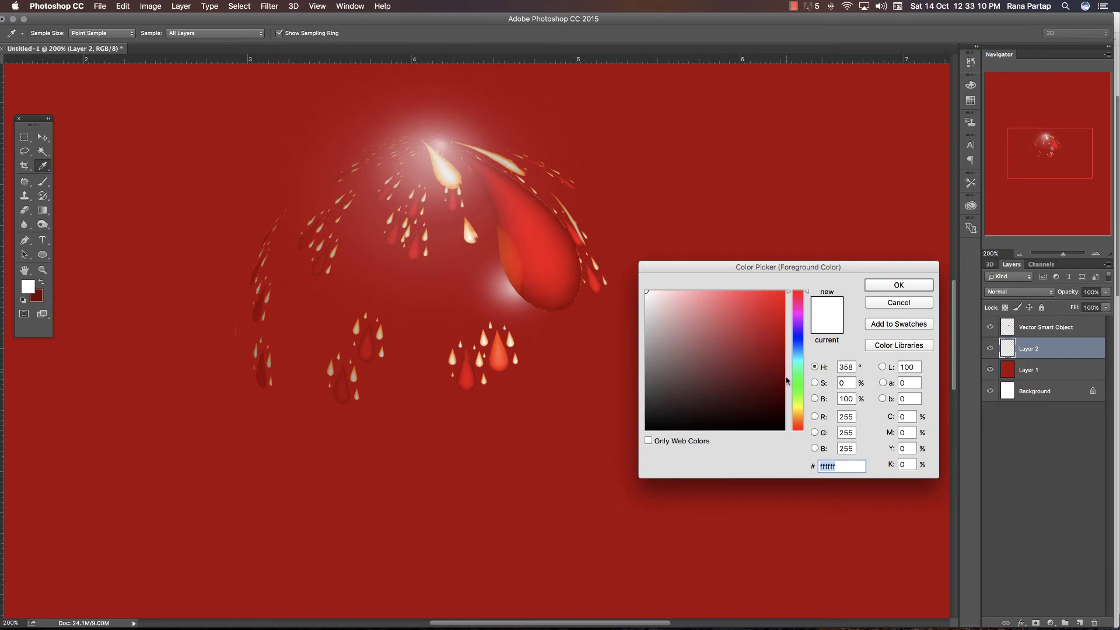
- Set the foreground colour to bright yellow f6ff06
left_click(798, 406)
left_click(781, 291)
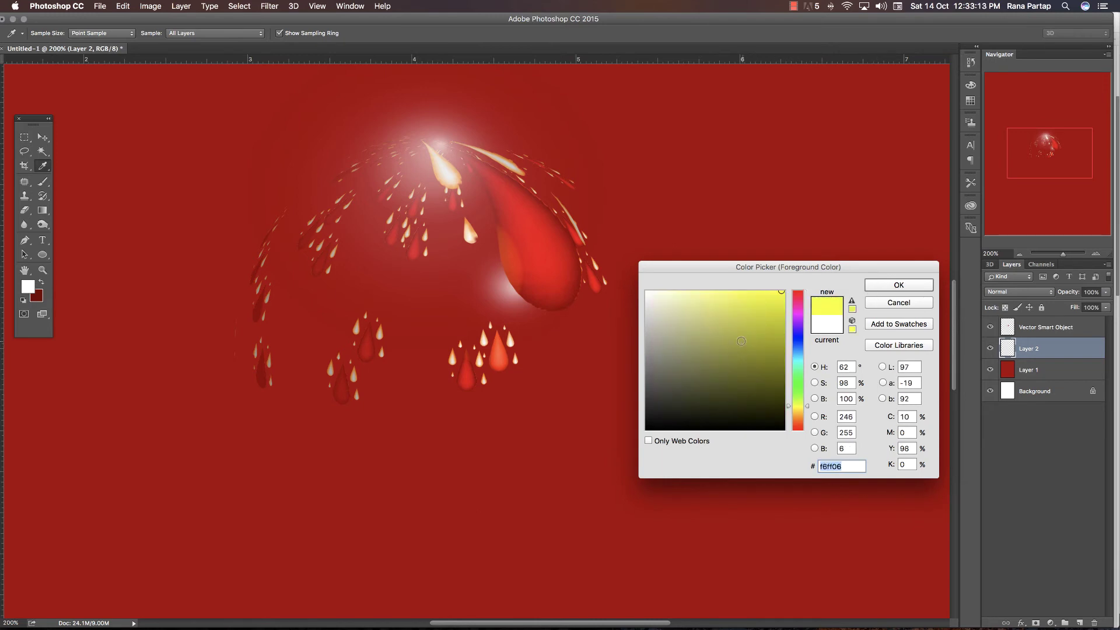
left_click(741, 340)
left_click(781, 292)
left_click(920, 291)
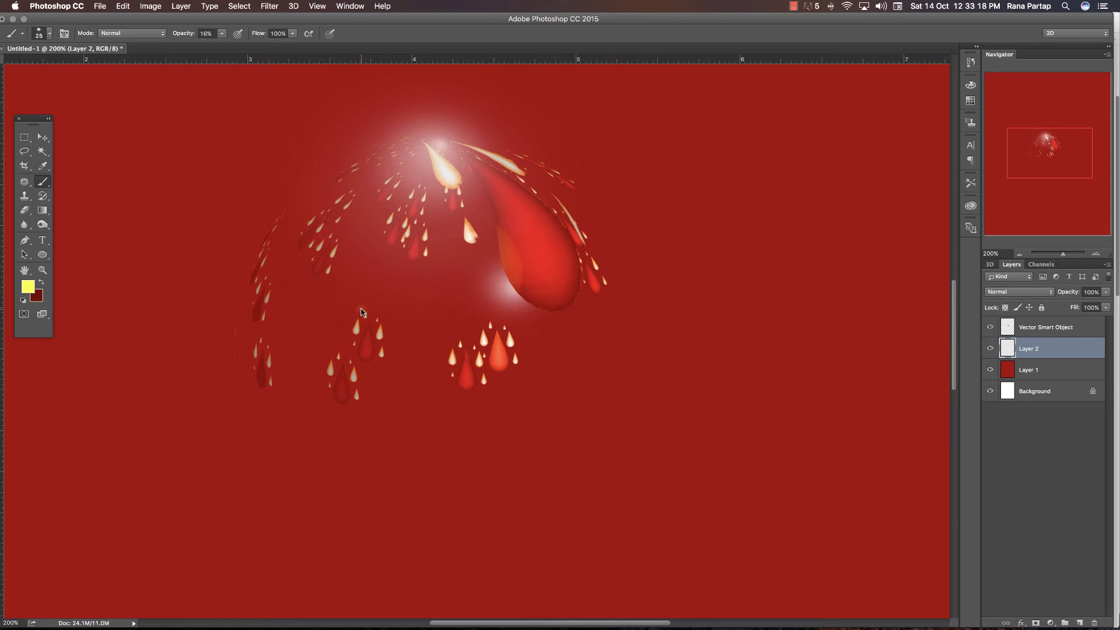
- Paint small soft yellow-orange glow dots near the scattered droplets
key("bracketright")
key("bracketright")
key("bracketleft")
key("bracketleft")
key("bracketleft")
left_click(362, 311)
key("bracketleft")
key("bracketright")
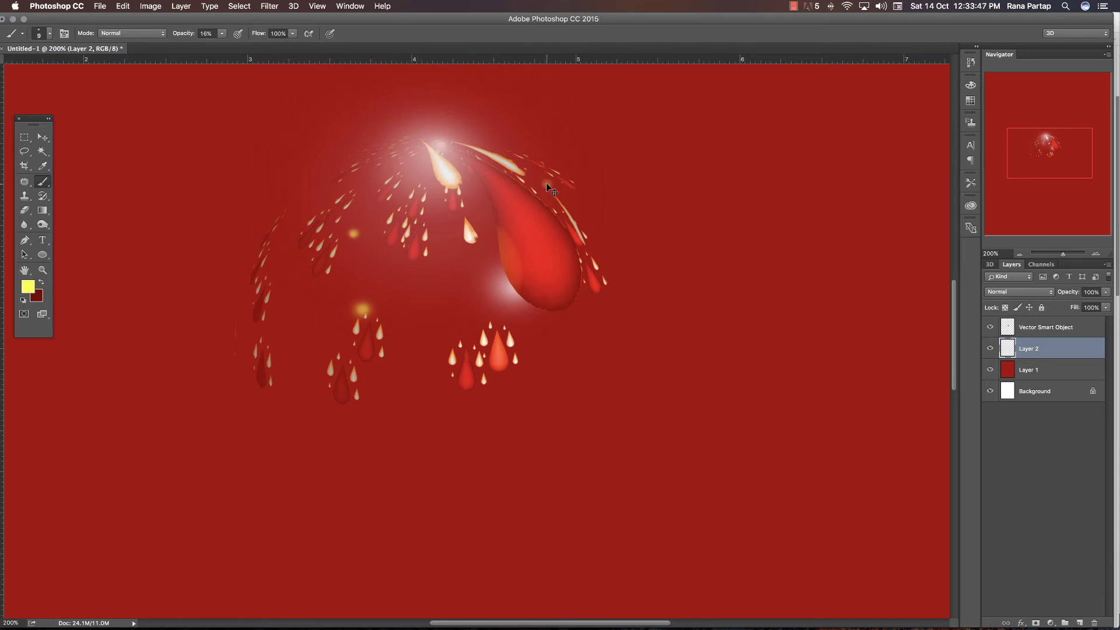
left_click(547, 186)
- Switch to the Move tool and list the layers under a canvas point
left_click(43, 137)
scroll(155, 216, "right", 1)
right_click(164, 227)
- Select the red background layer and add a Gradient fill layer above it
left_click(180, 233)
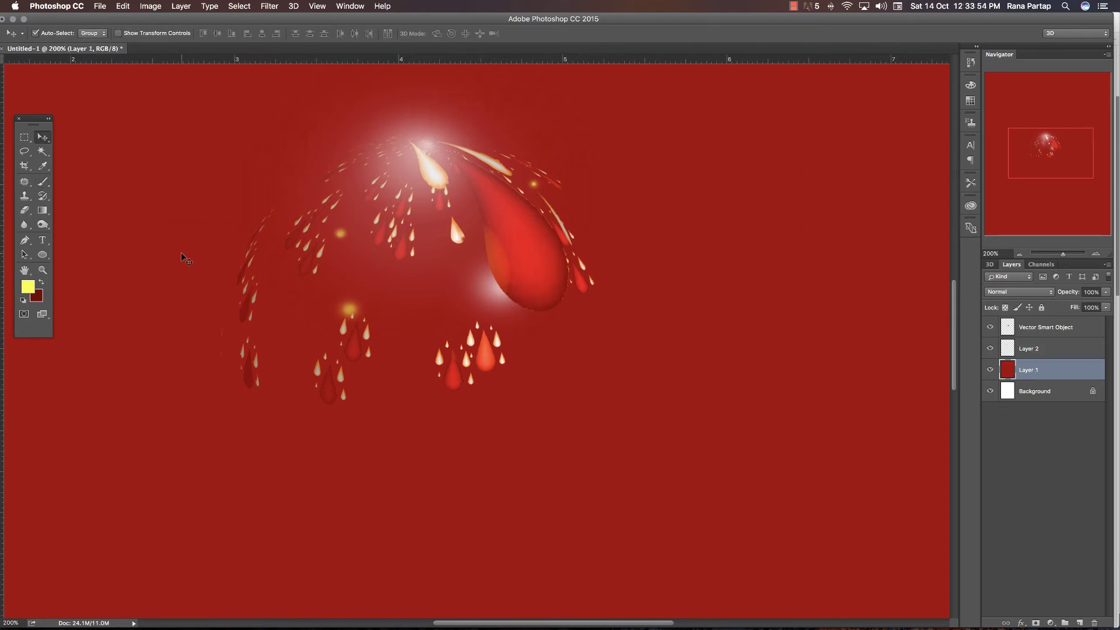
key("ctrl+Up")
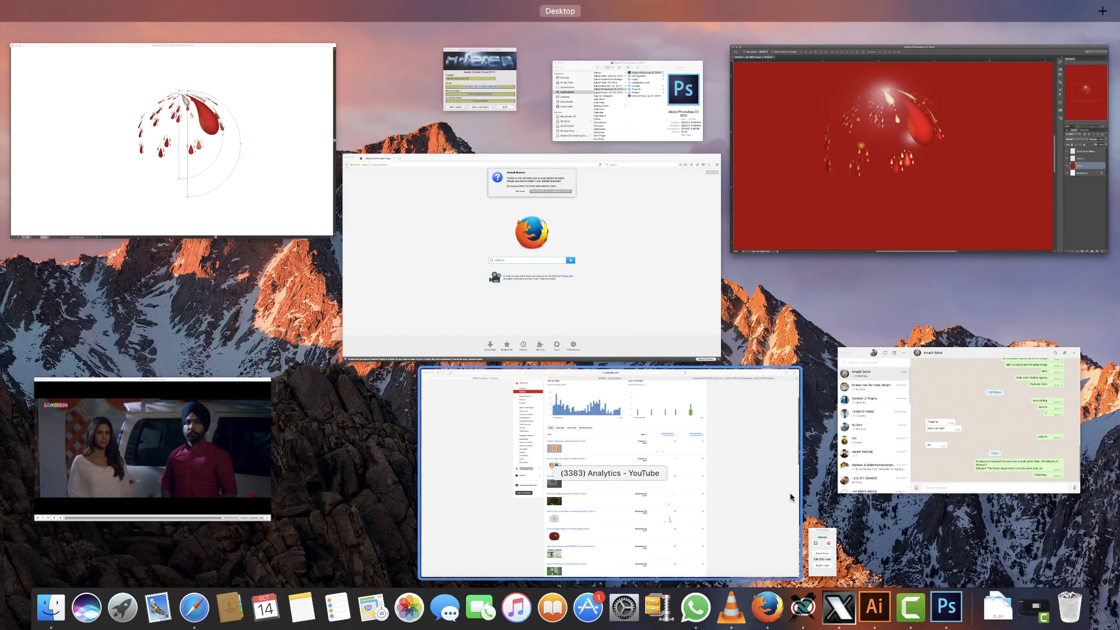
left_click(852, 227)
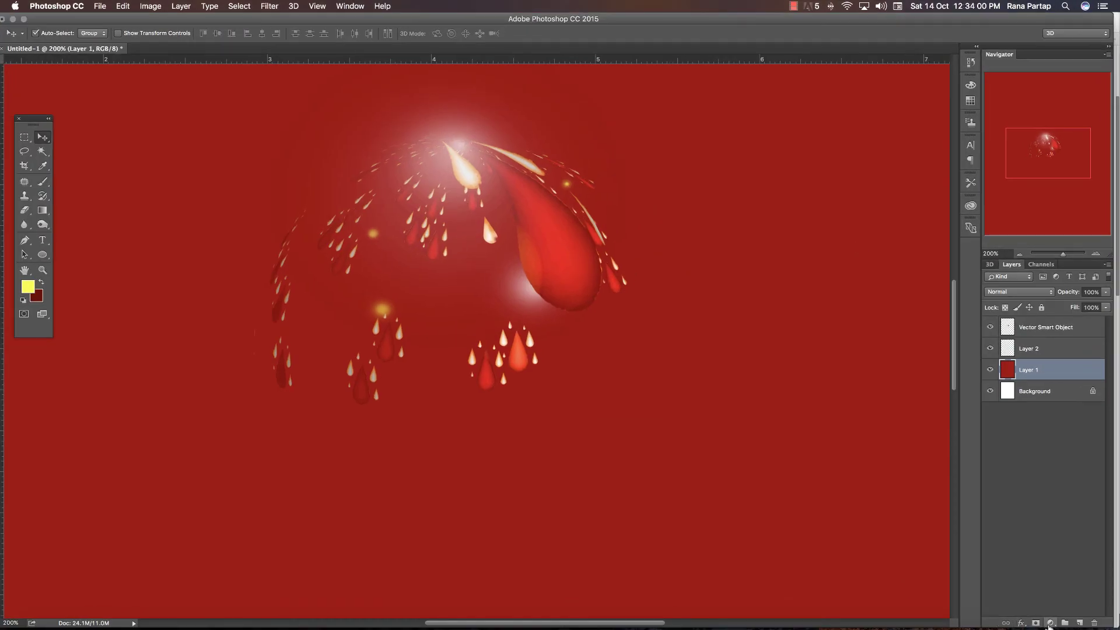
left_click(1050, 623)
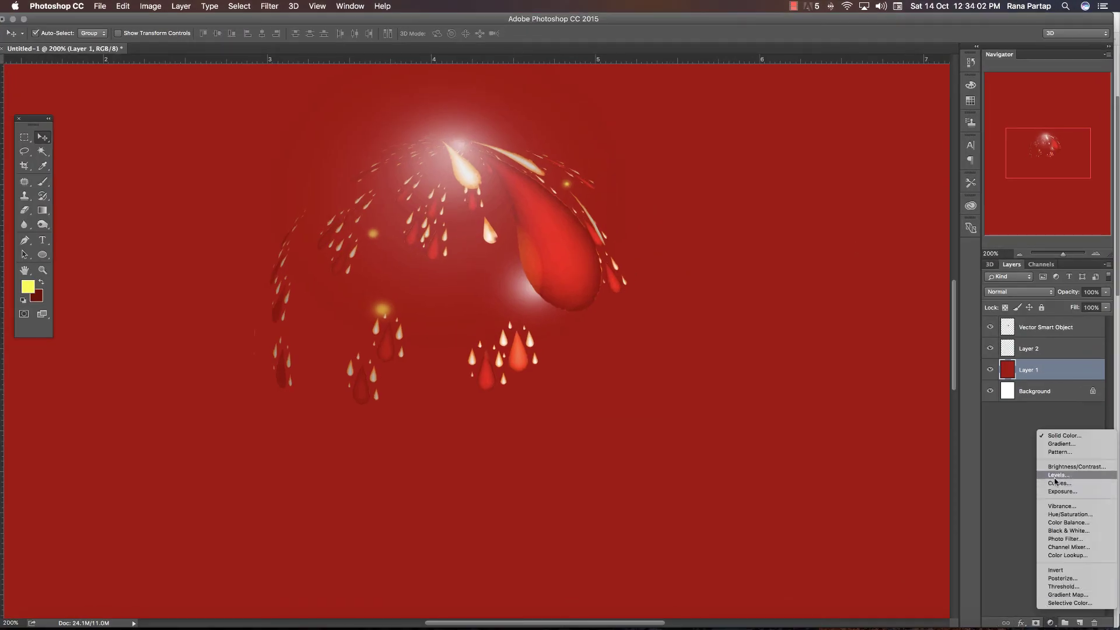
left_click(1058, 444)
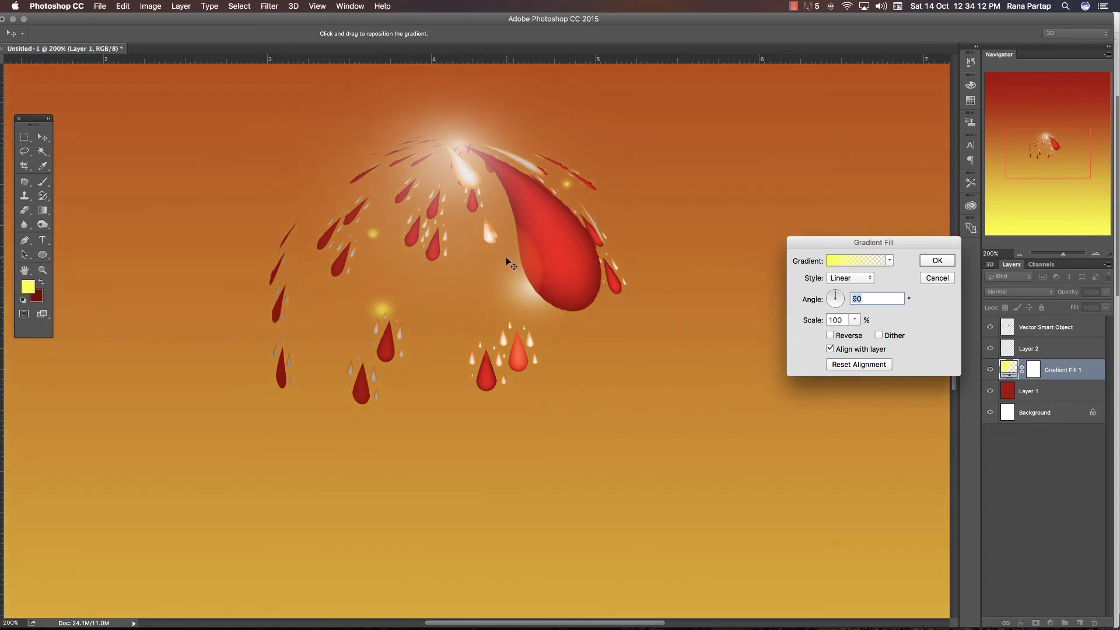
- Set the gradient fill angle to about 105° and confirm
key("Down")
scroll(874, 297, "up", 1)
scroll(874, 298, "up", 1)
scroll(874, 297, "up", 2)
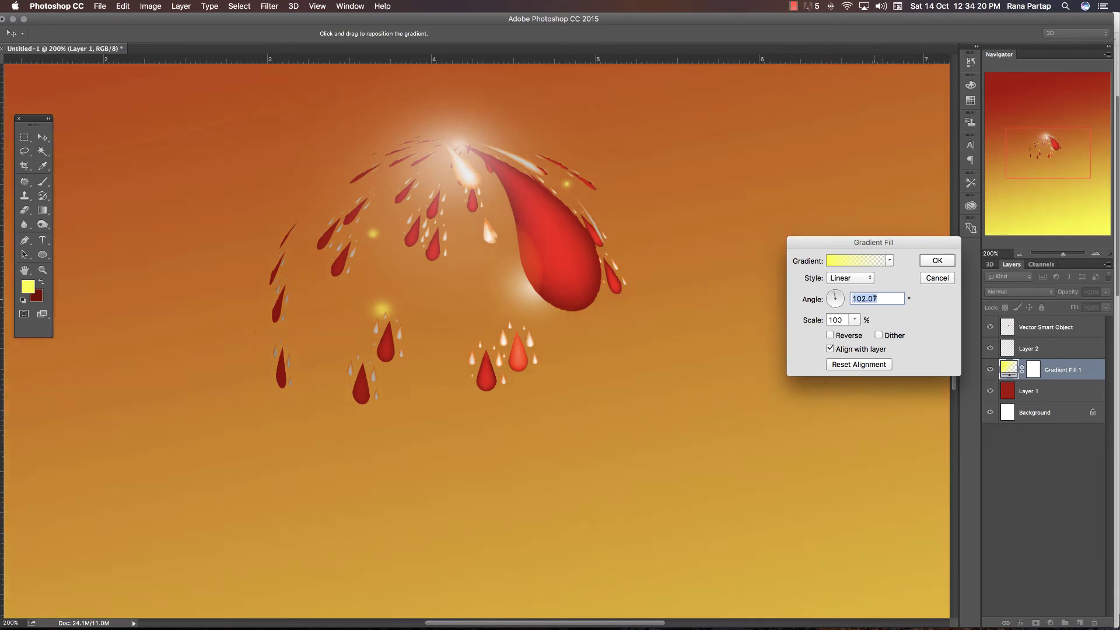
scroll(874, 298, "up", 3)
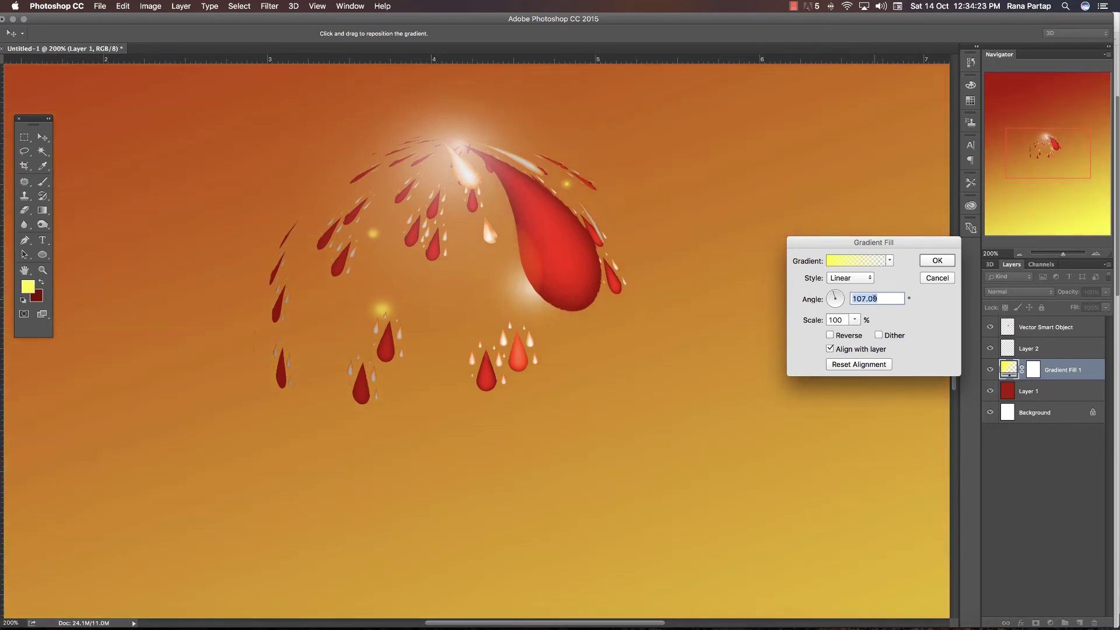
scroll(877, 298, "down", 2)
left_click(936, 262)
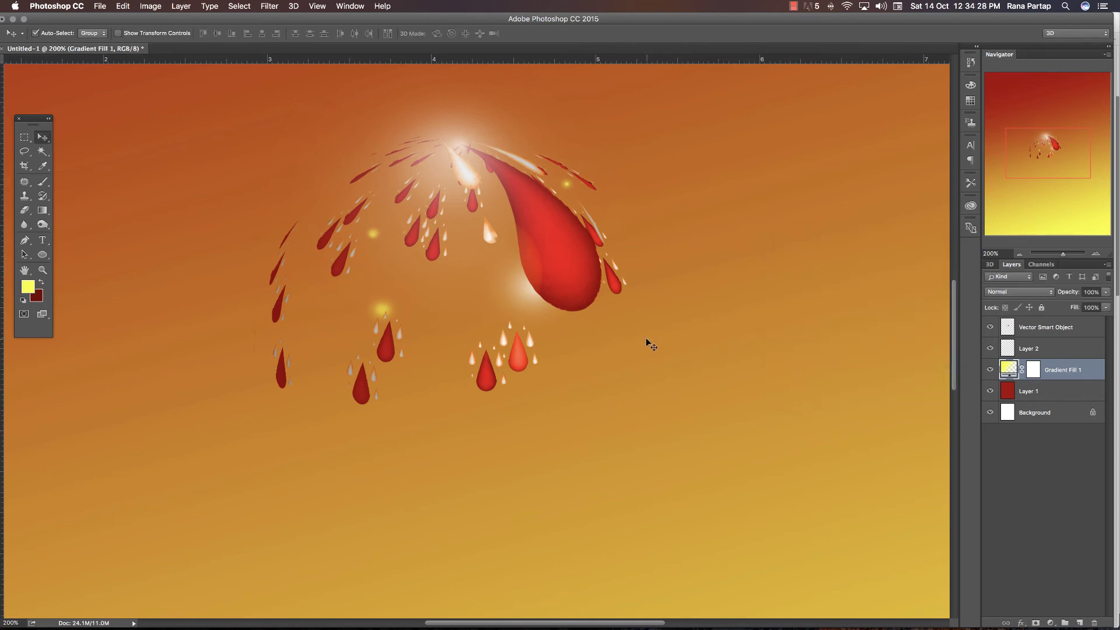
- Inspect the zoomed result, then reselect the Gradient Fill 1 layer from the canvas
key("z")
left_click(565, 333)
left_click(554, 331, "alt")
left_click(537, 325, "alt")
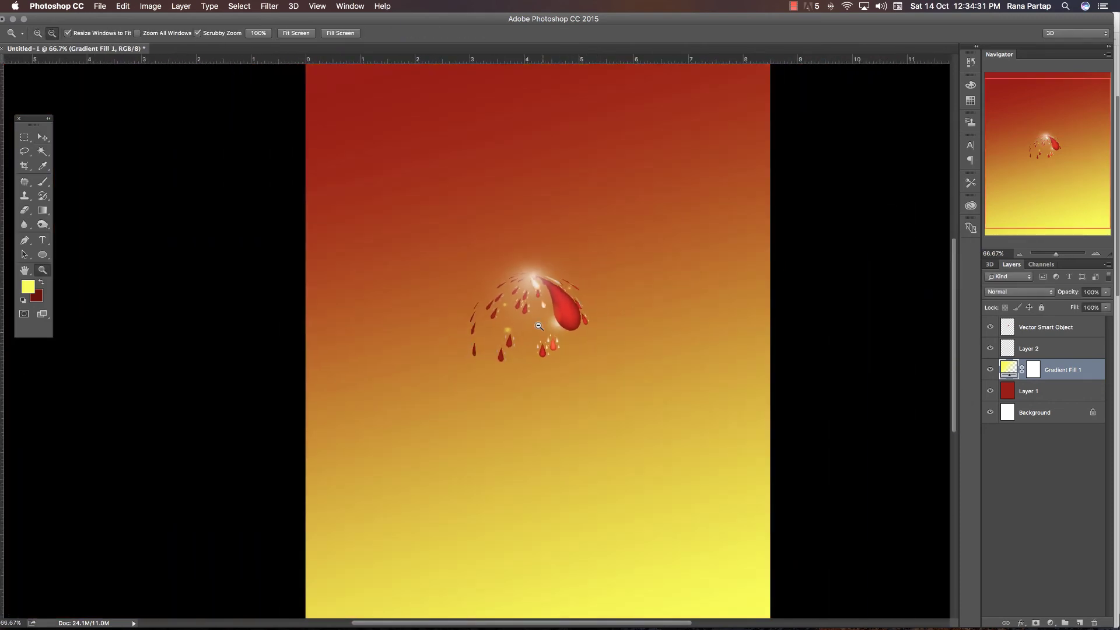
left_click_drag(539, 326, 527, 341)
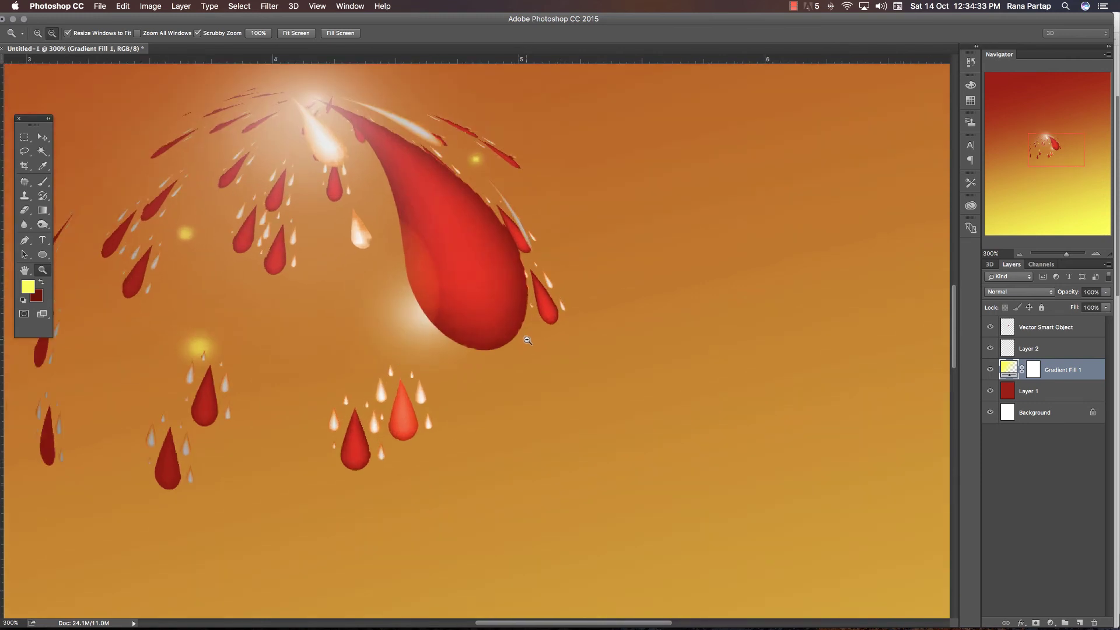
key("super+1")
left_click(25, 138)
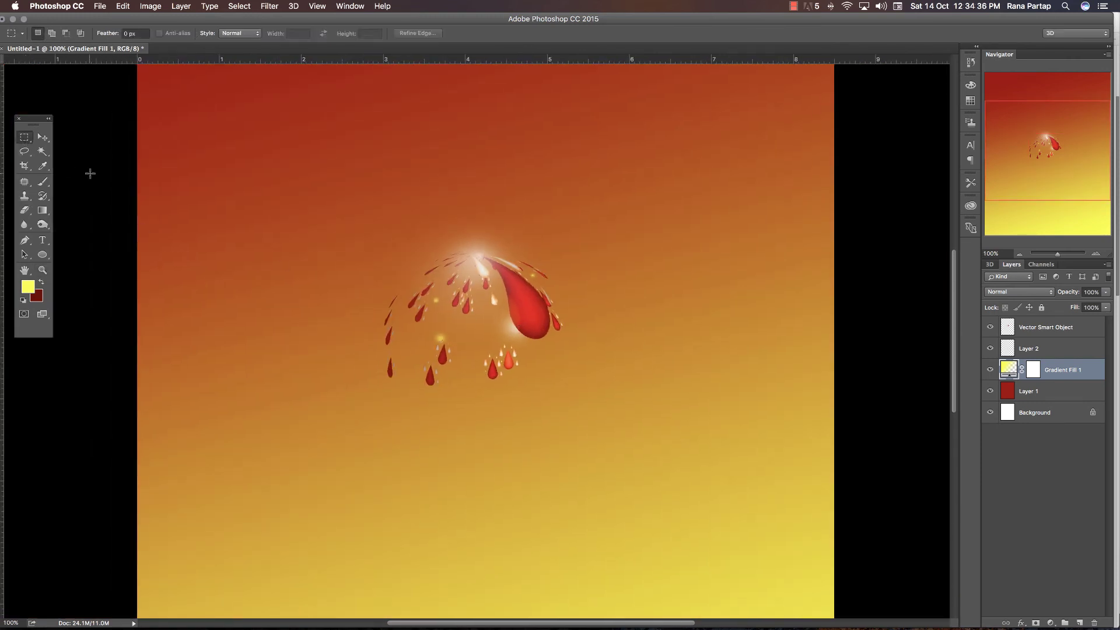
left_click(42, 137)
left_click(111, 183)
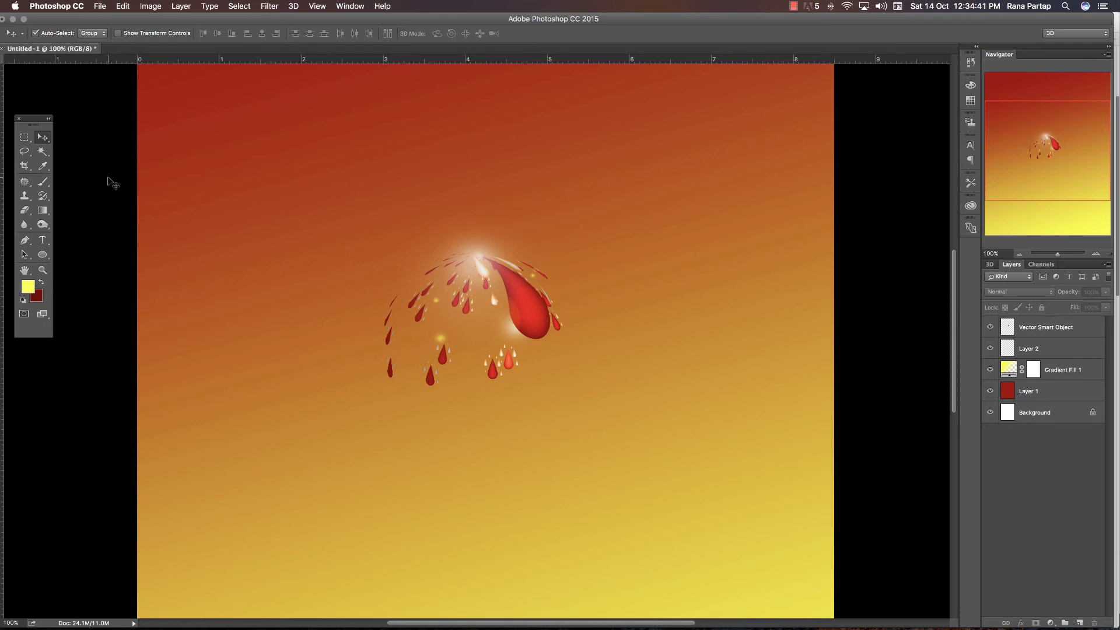
left_click(502, 430)
right_click(505, 428)
left_click(530, 429)
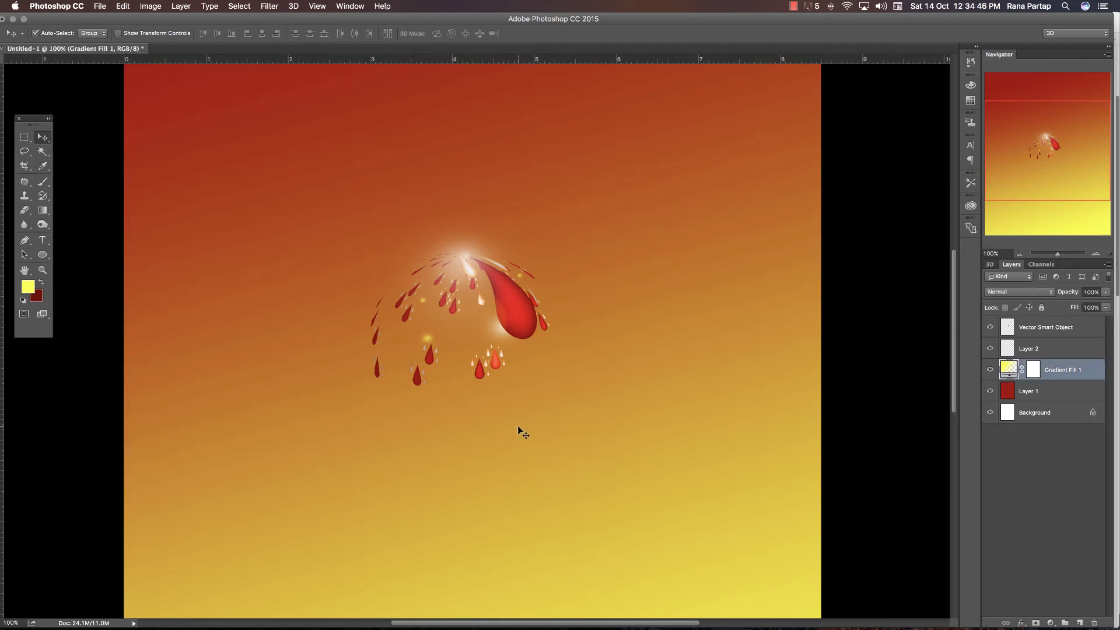
key("b")
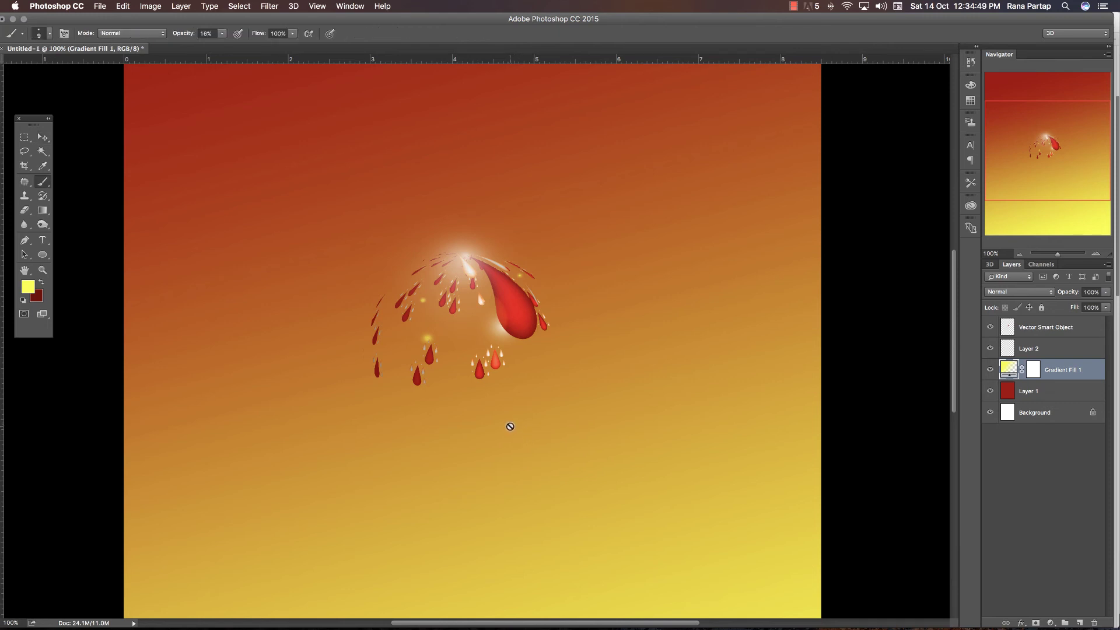
- Rasterize the gradient fill and paint a large soft yellow glow around the splash
left_click(509, 427)
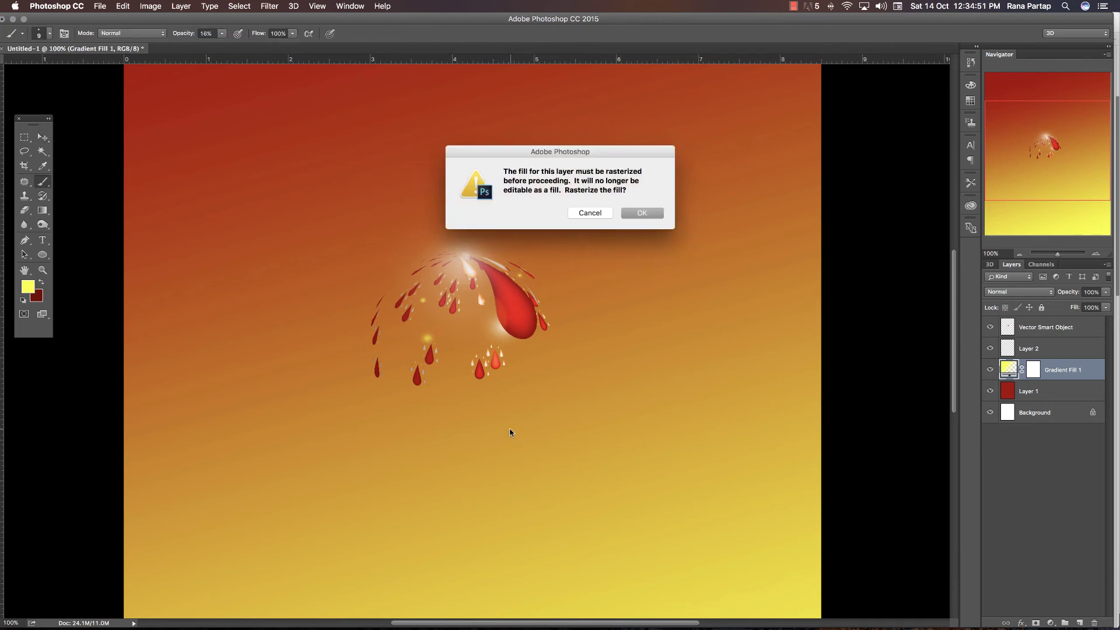
left_click(629, 210)
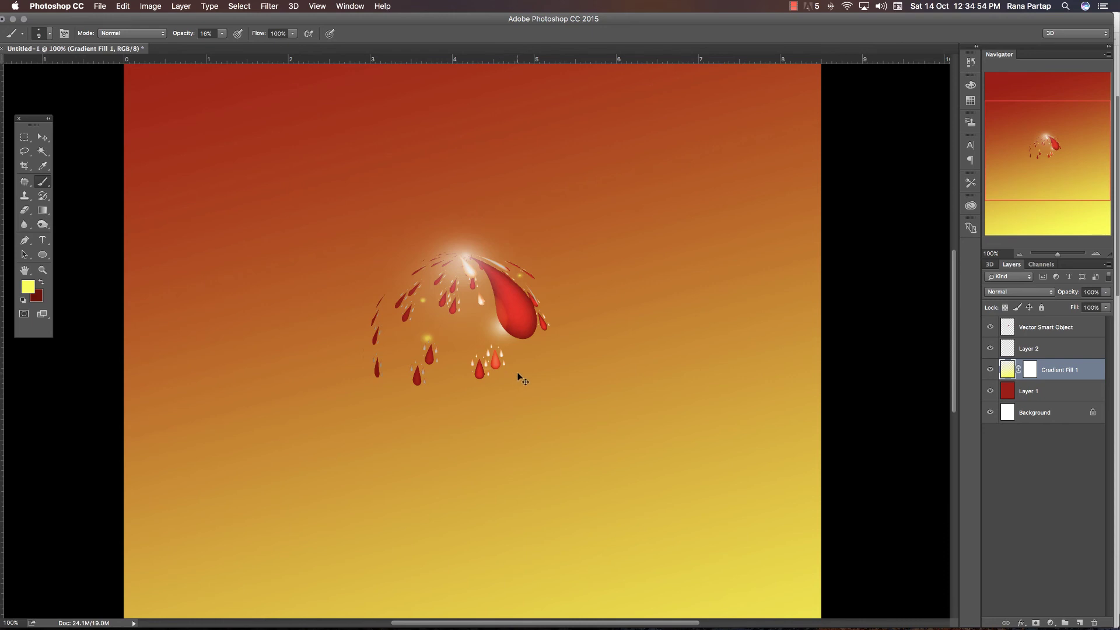
key("bracketright")
key("bracketright")
key("bracketright")
left_click(457, 330)
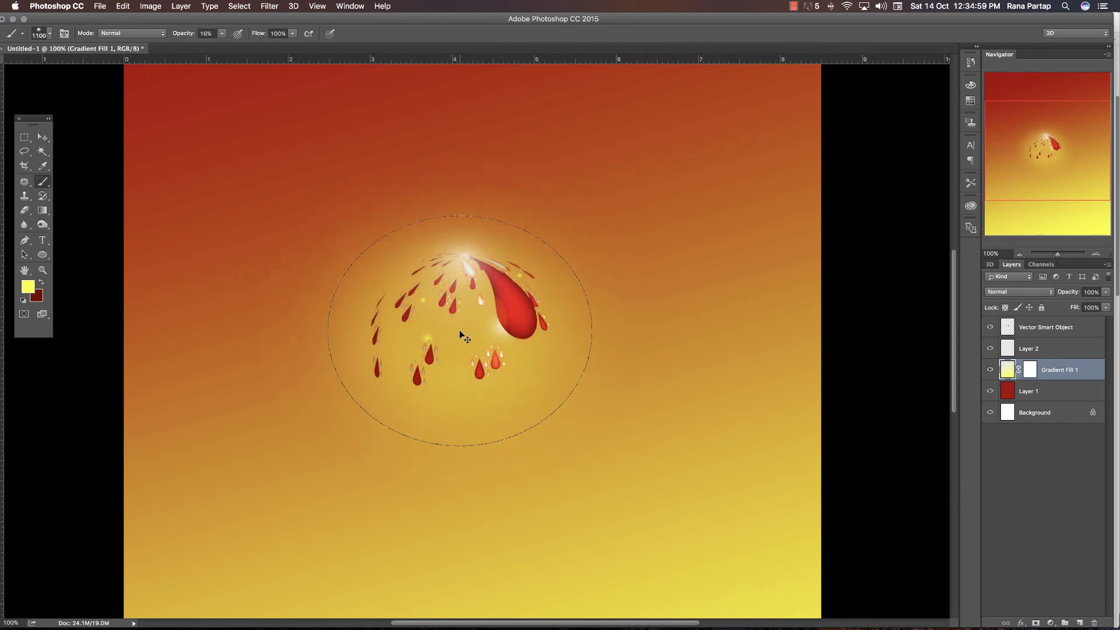
left_click(457, 329)
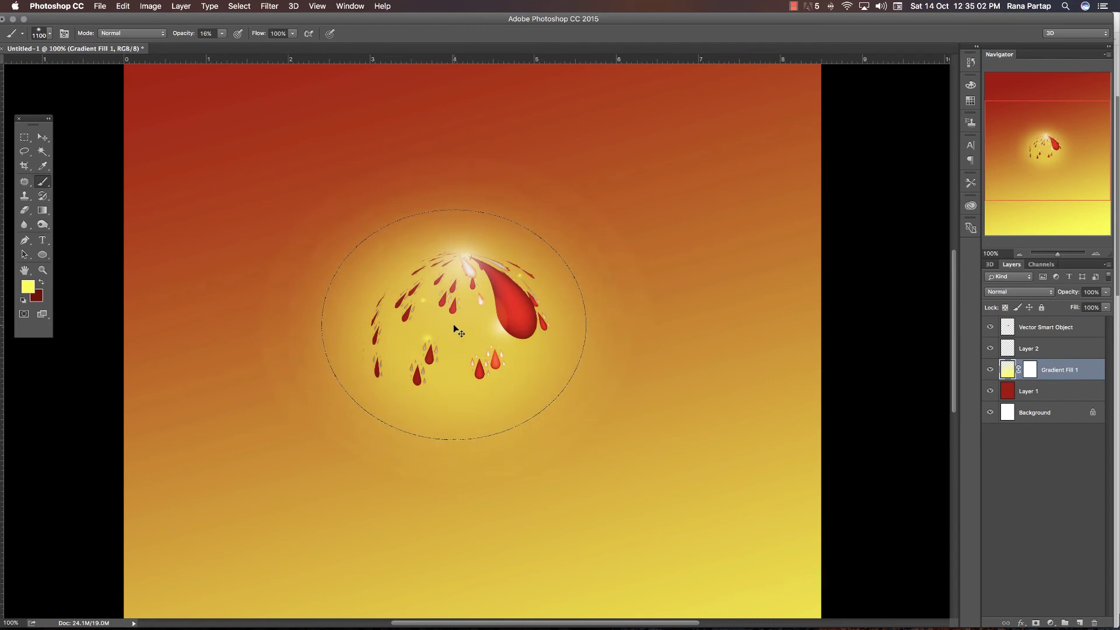
- Zoom in on the splash, resize the brush, and open the Image > Adjustments menu
key("z")
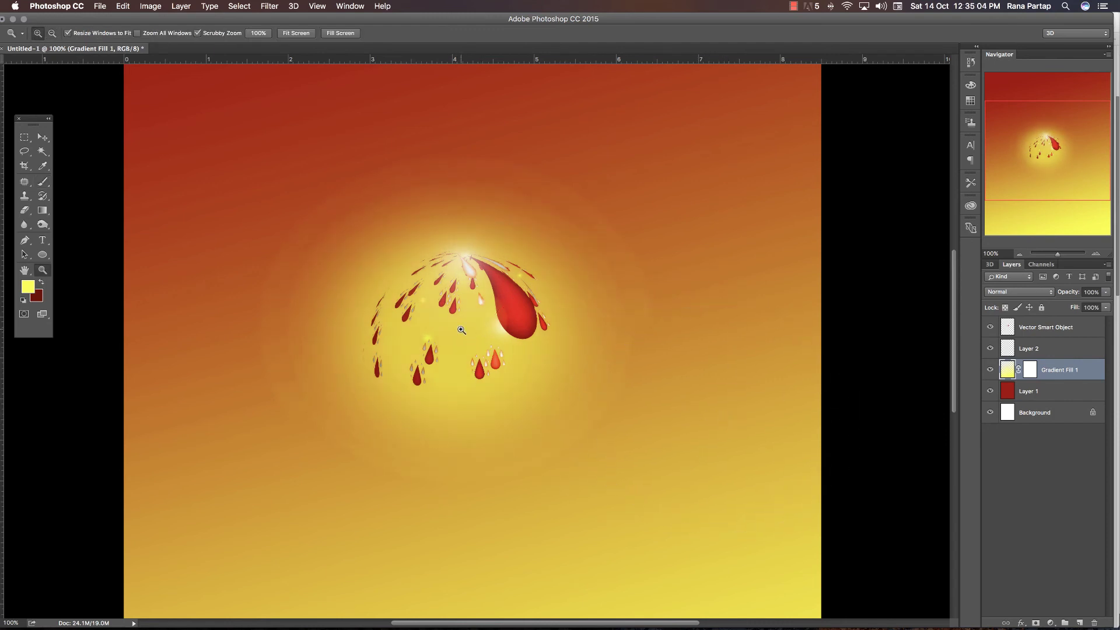
left_click(461, 330)
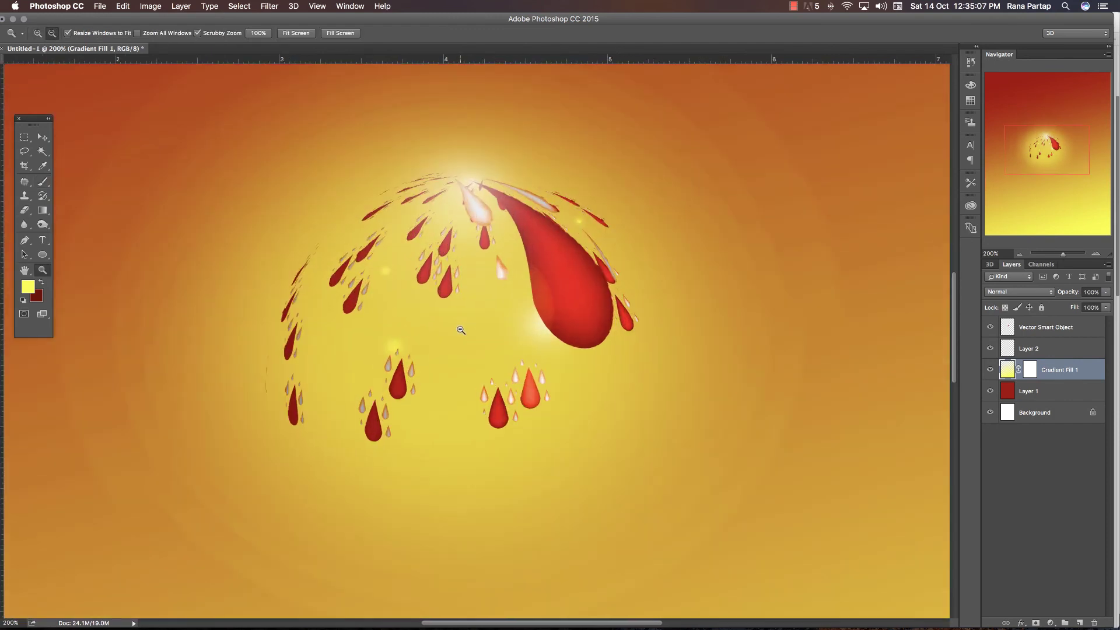
key("b")
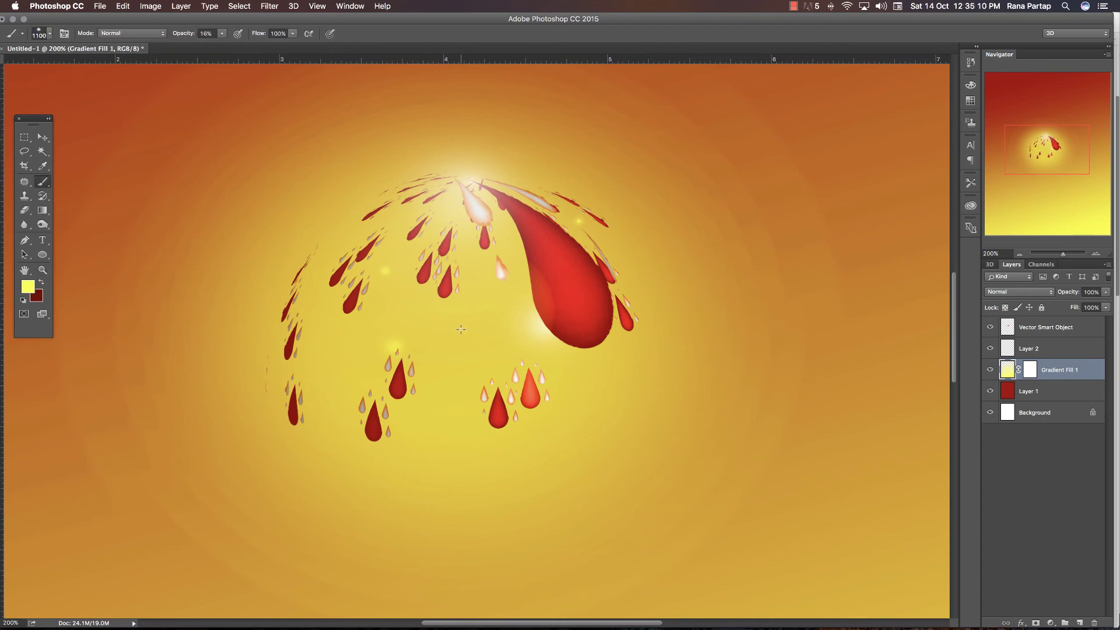
key("bracketright")
key("bracketright")
key("bracketright")
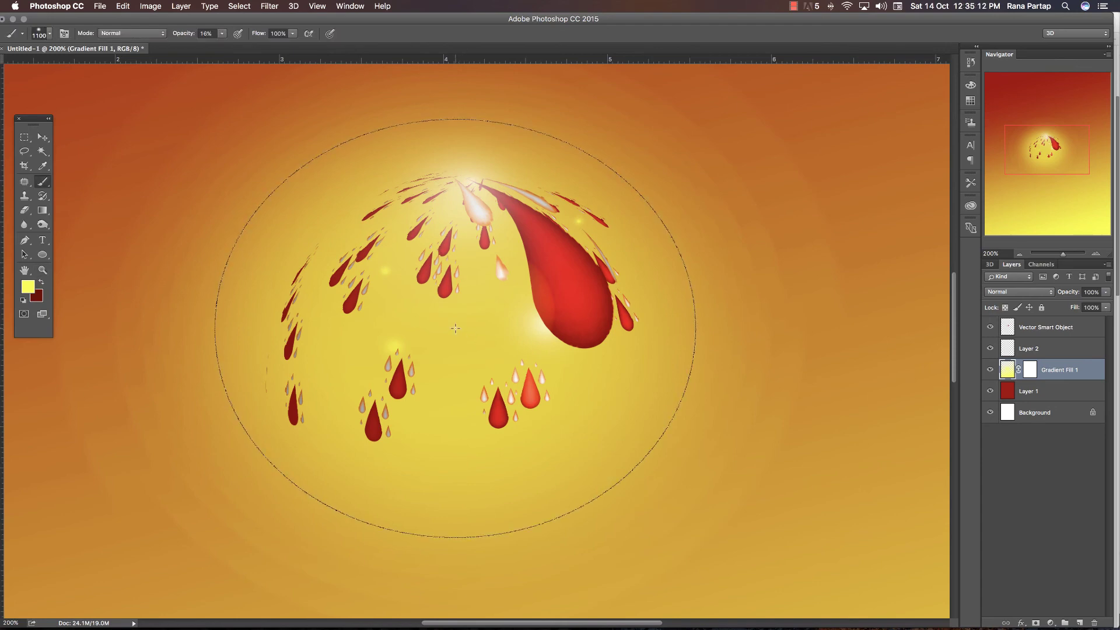
key("bracketleft")
key("bracketleft")
key("bracketleft")
key("bracketleft")
key("bracketleft")
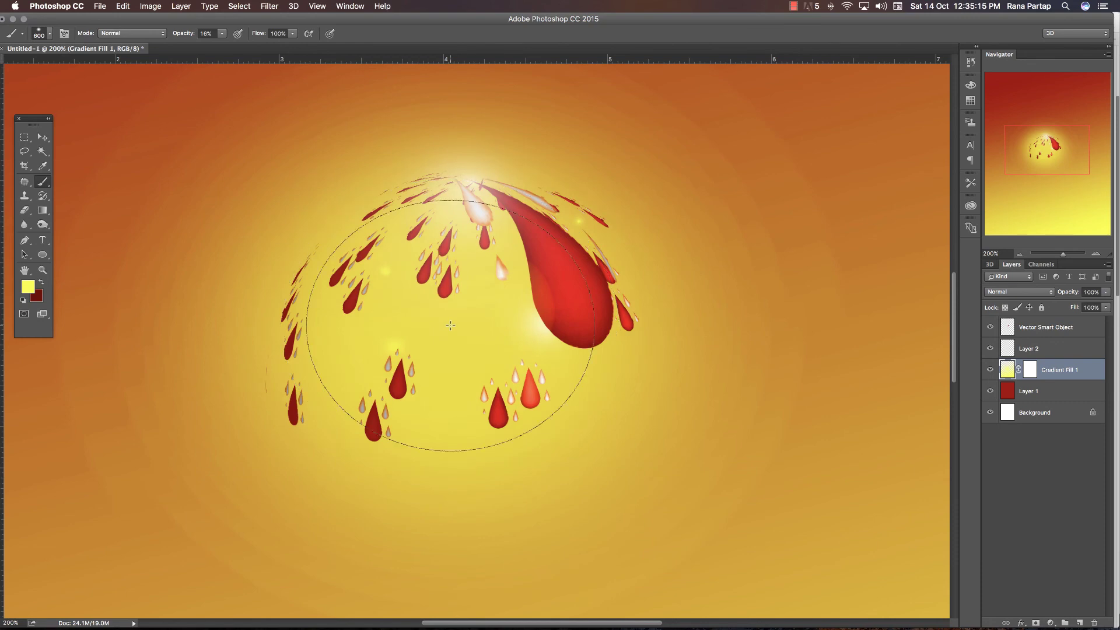
key("bracketleft")
key("bracketleft")
key("bracketleft")
key("bracketleft")
key("bracketleft")
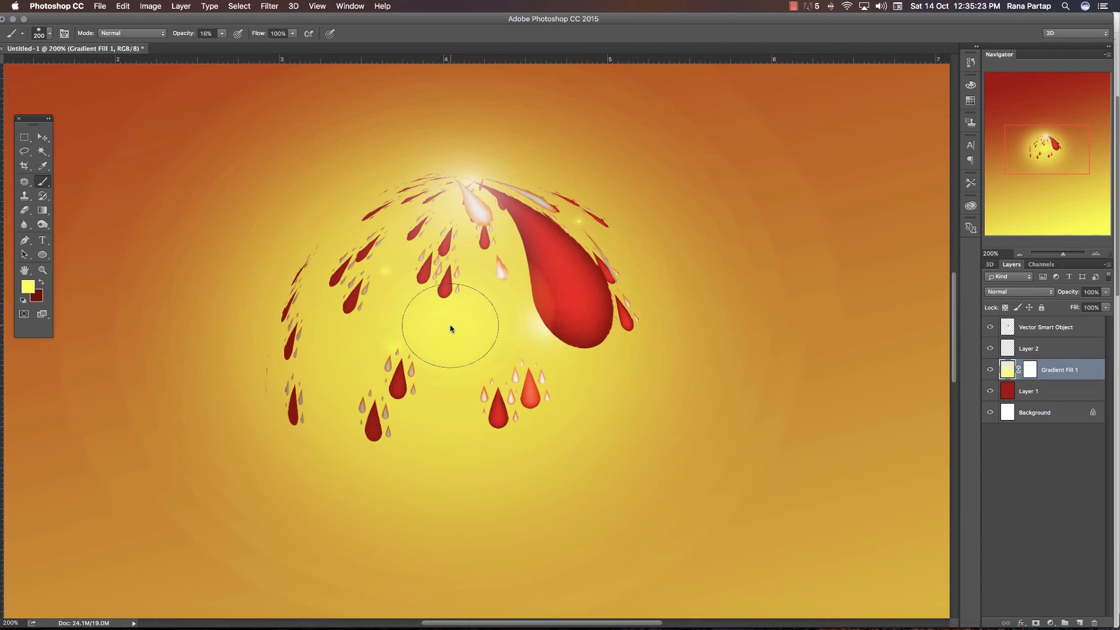
key("z")
left_click(454, 330, "alt")
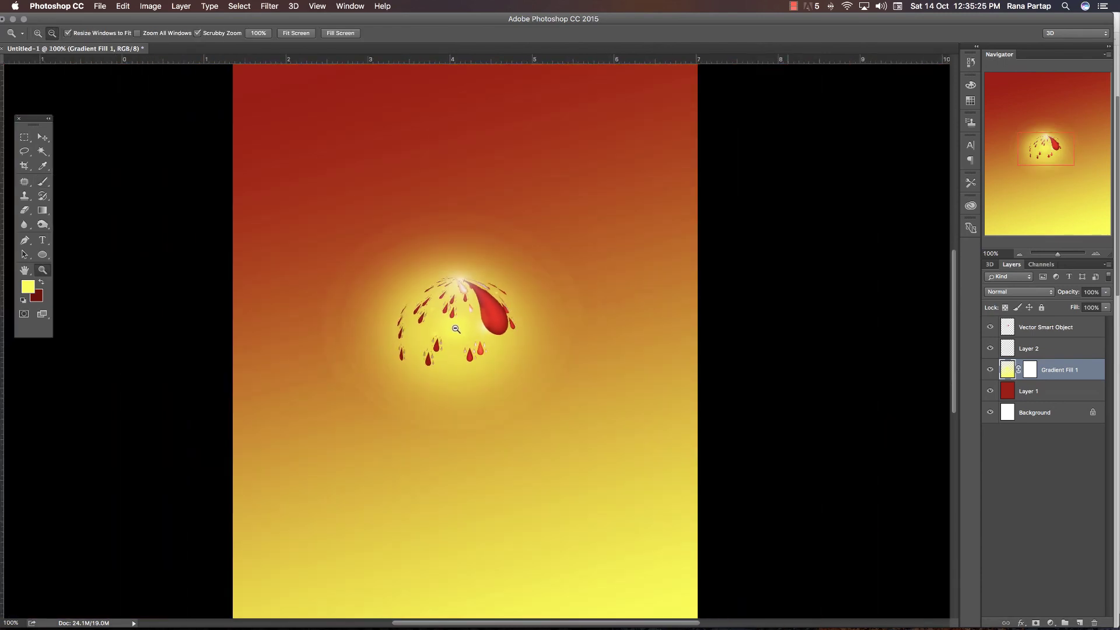
left_click(456, 331)
left_click(456, 330)
left_click(456, 330)
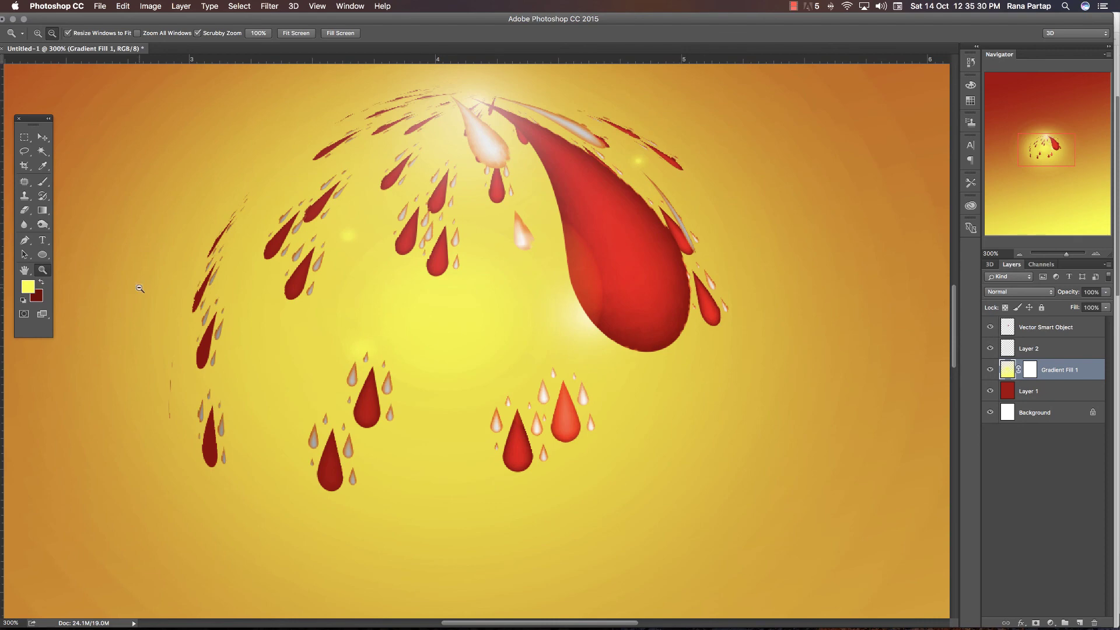
left_click(42, 137)
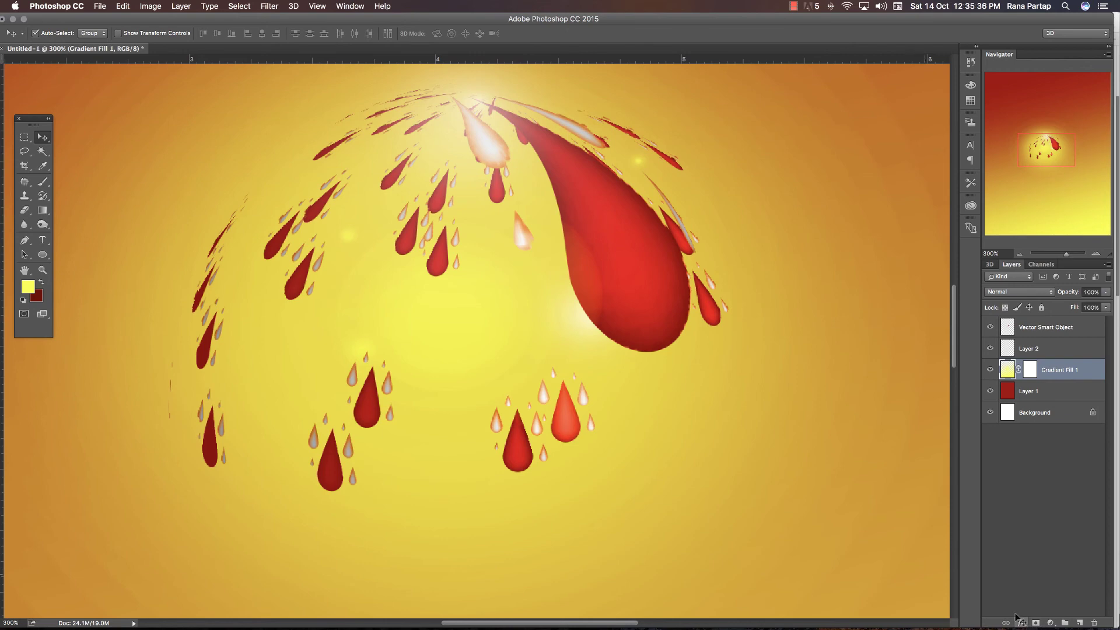
left_click(152, 7)
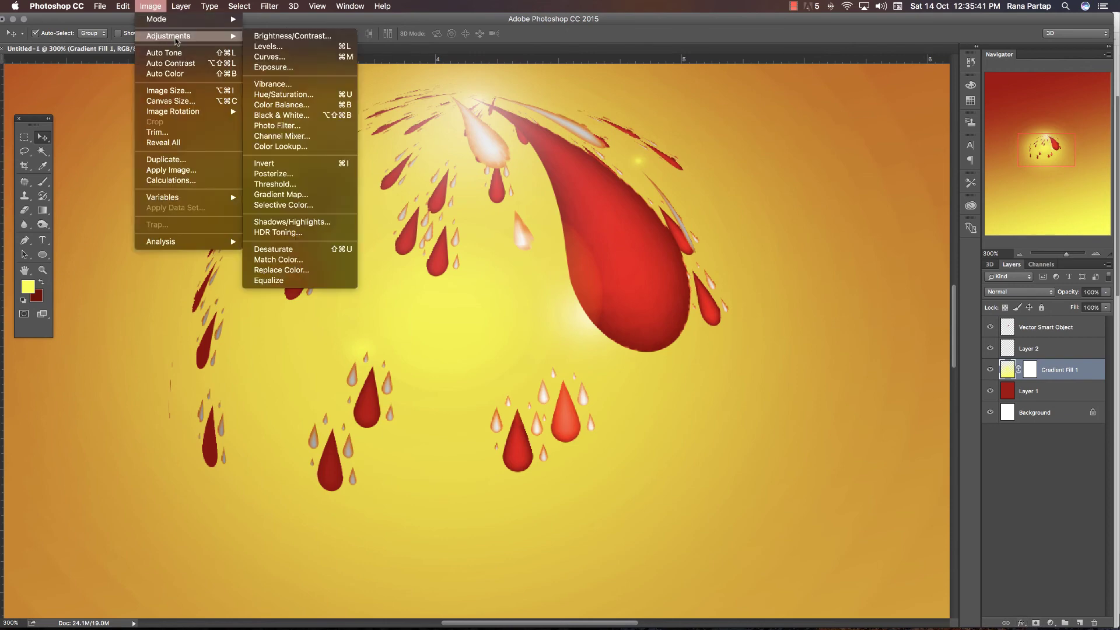
mouse_move(168, 36)
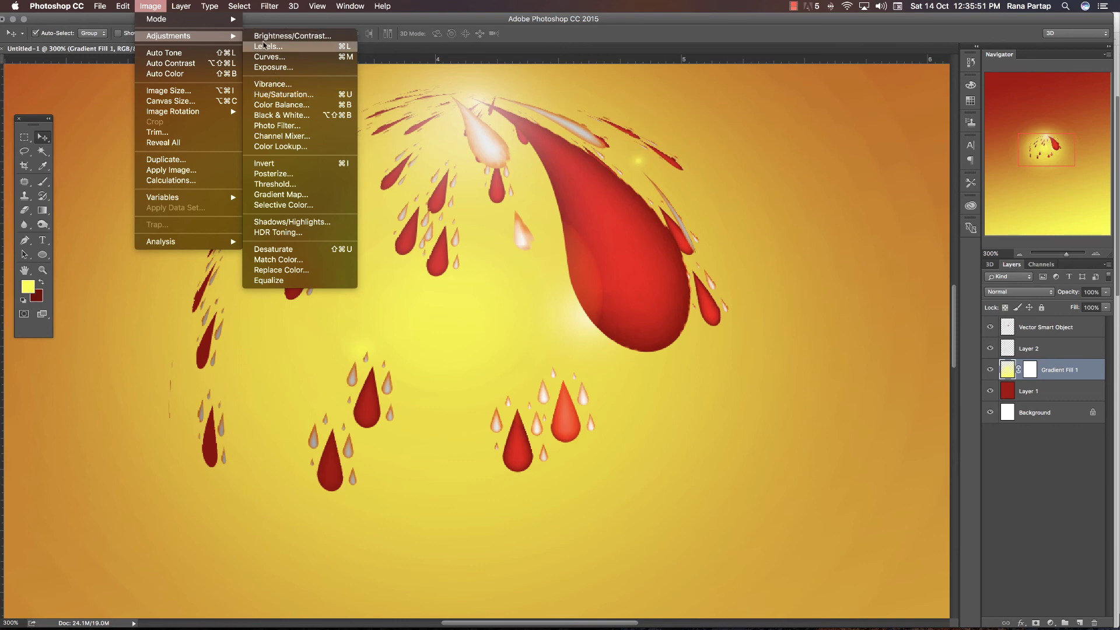
- Apply Levels with input levels 73 / 0.92 / 232
left_click(264, 46)
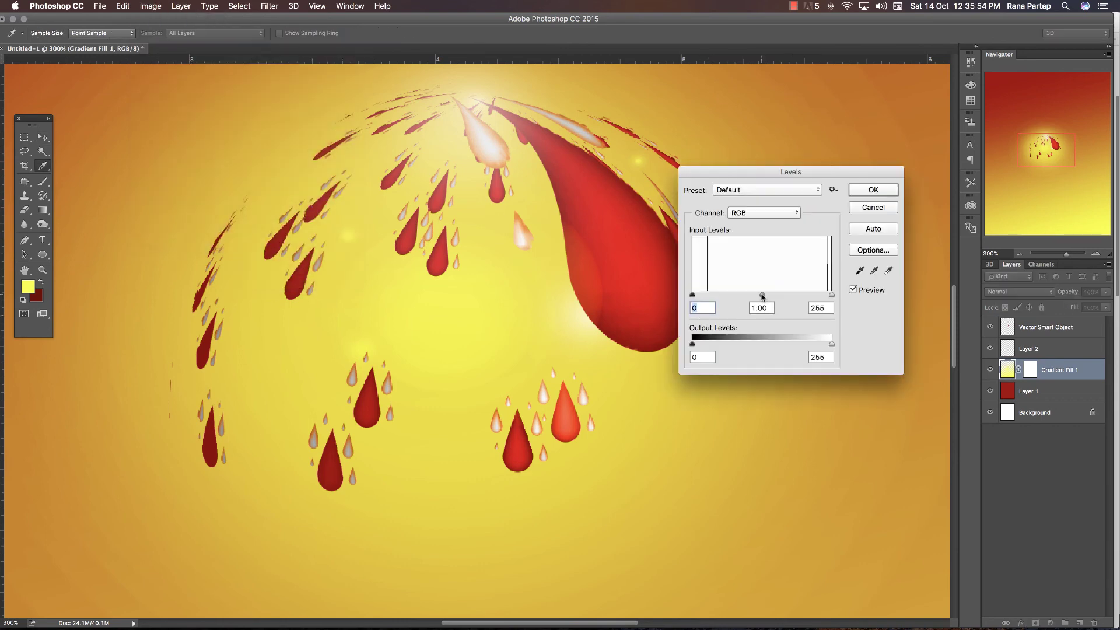
mouse_move(761, 295)
left_mouse_down()
mouse_move(727, 295)
mouse_move(801, 301)
left_mouse_up()
left_click_drag(692, 295, 734, 295)
left_click_drag(830, 295, 776, 295)
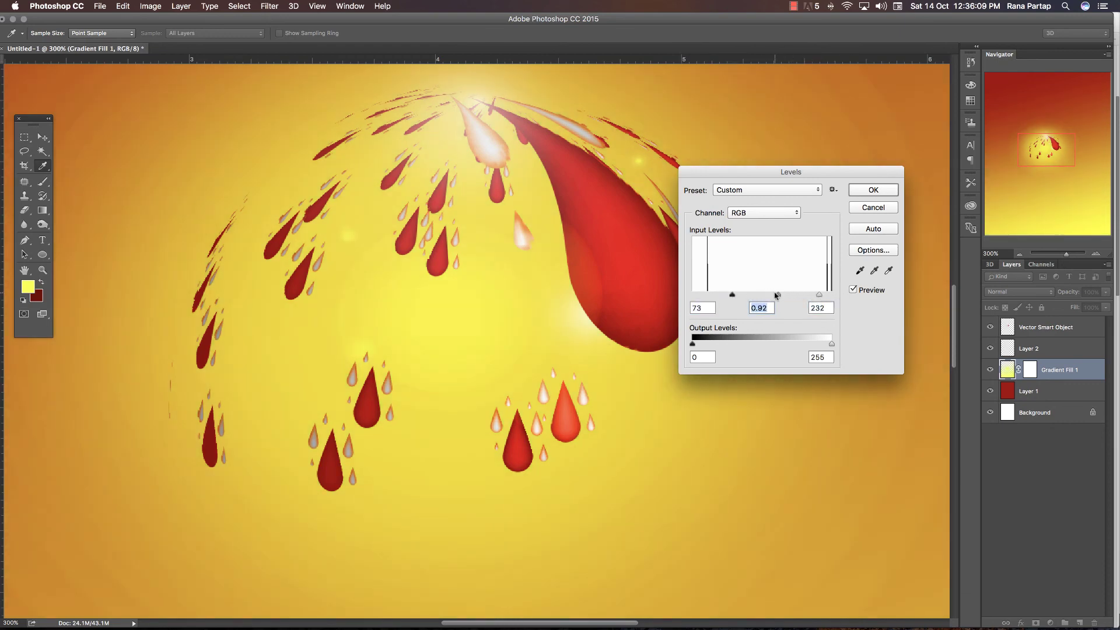
left_click(870, 188)
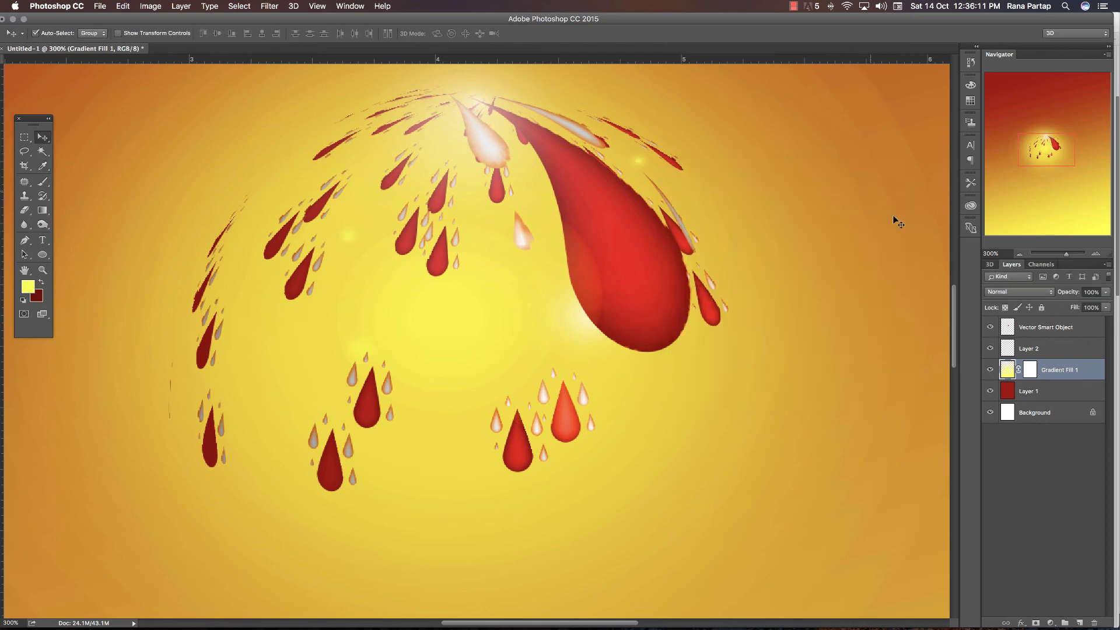
- Lower the Gradient Fill 1 layer opacity to 77%
left_click(1106, 293)
left_click_drag(1107, 302, 1094, 305)
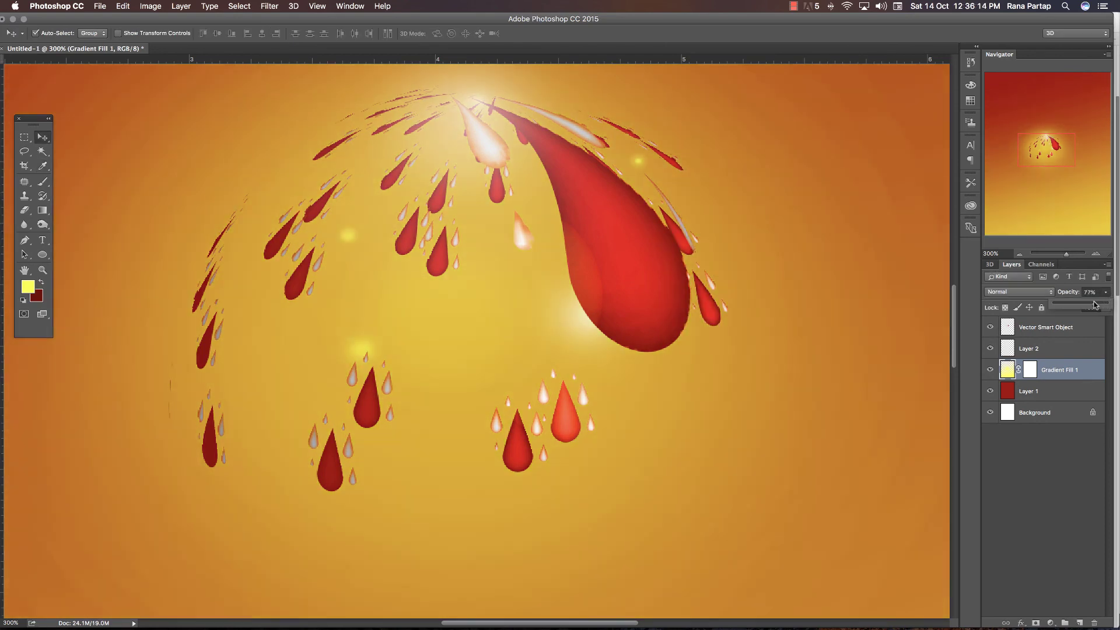
left_click_drag(1095, 304, 1108, 304)
- Set the foreground to white (ffffff) and enlarge the soft brush
left_click(27, 287)
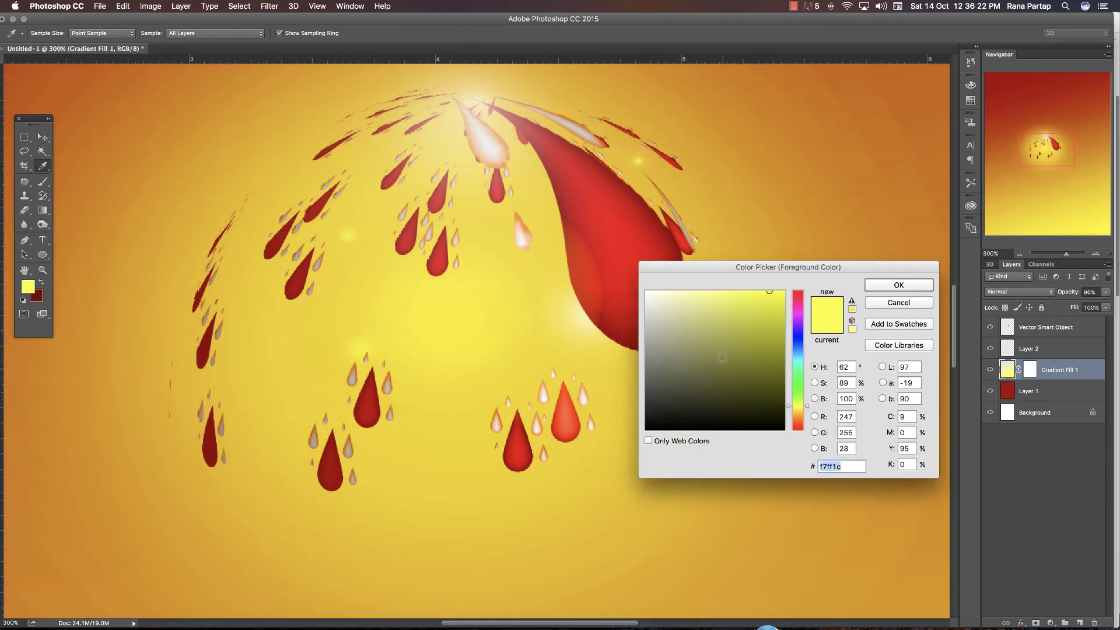
type("ffffff")
key("Return")
key("b")
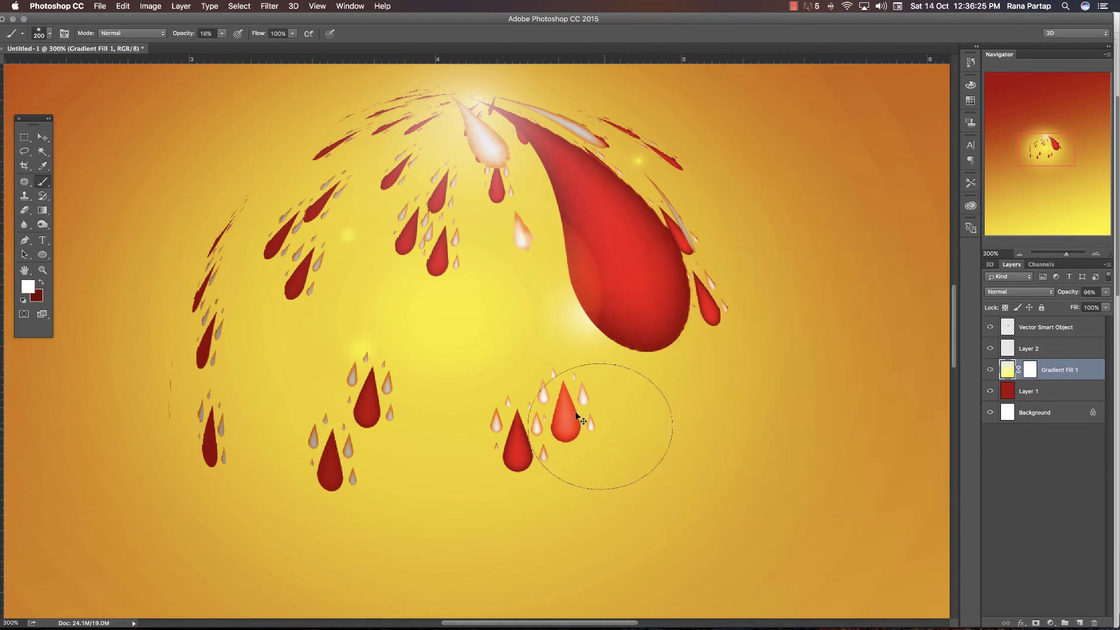
key("bracketright")
- Paint soft white glow across the lower centre, left side and lower right
left_click_drag(463, 451, 465, 448)
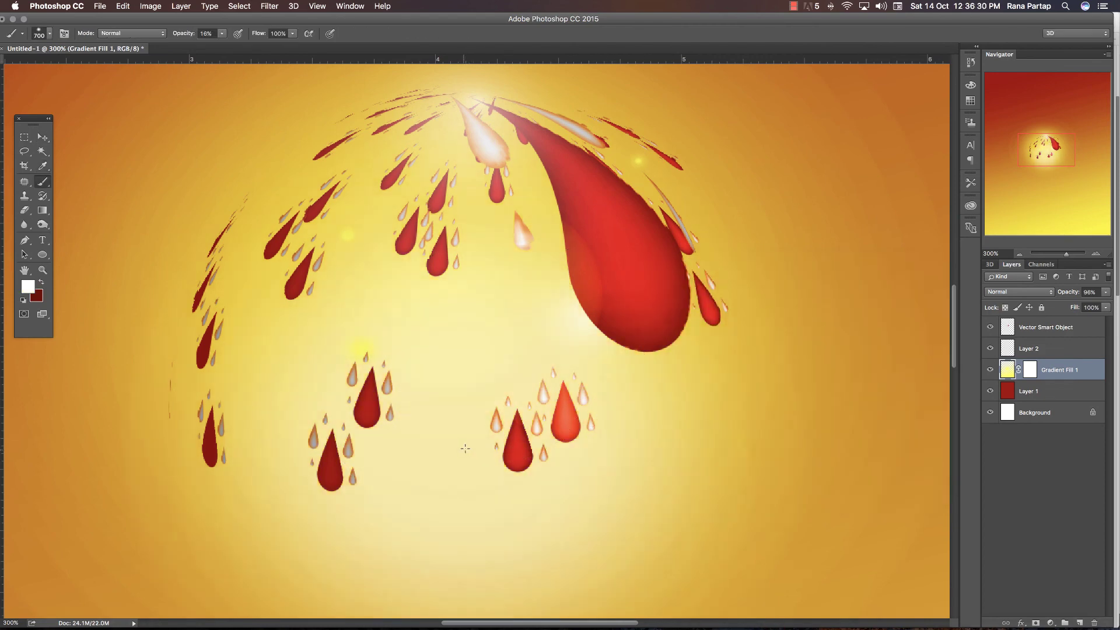
left_click_drag(245, 409, 116, 467)
left_click_drag(263, 321, 88, 525)
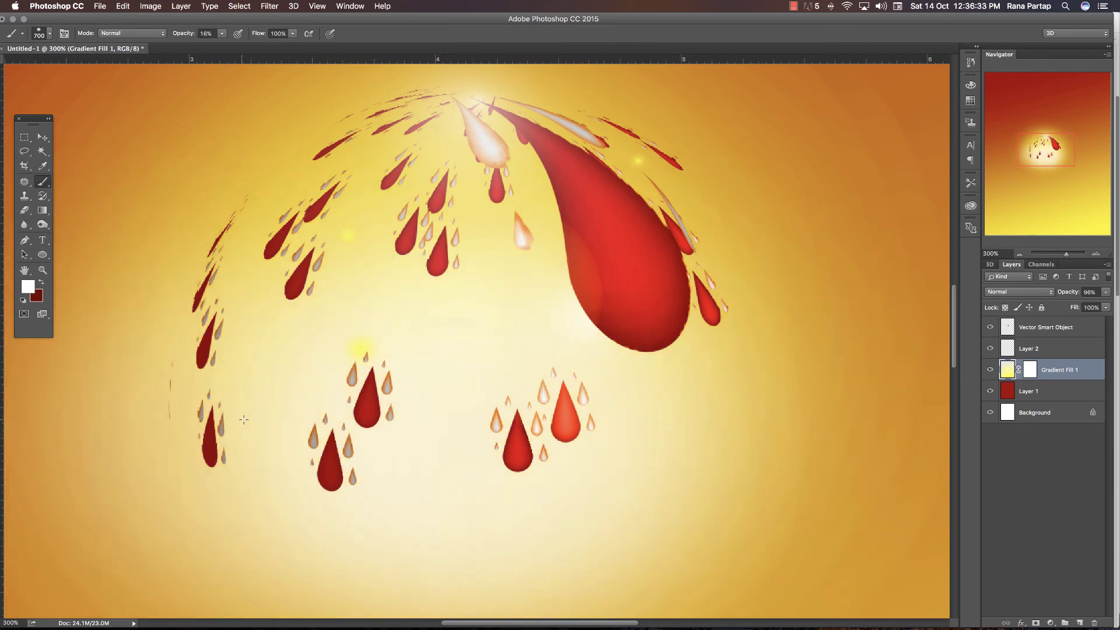
left_click_drag(116, 350, 105, 478)
left_click_drag(652, 439, 729, 406)
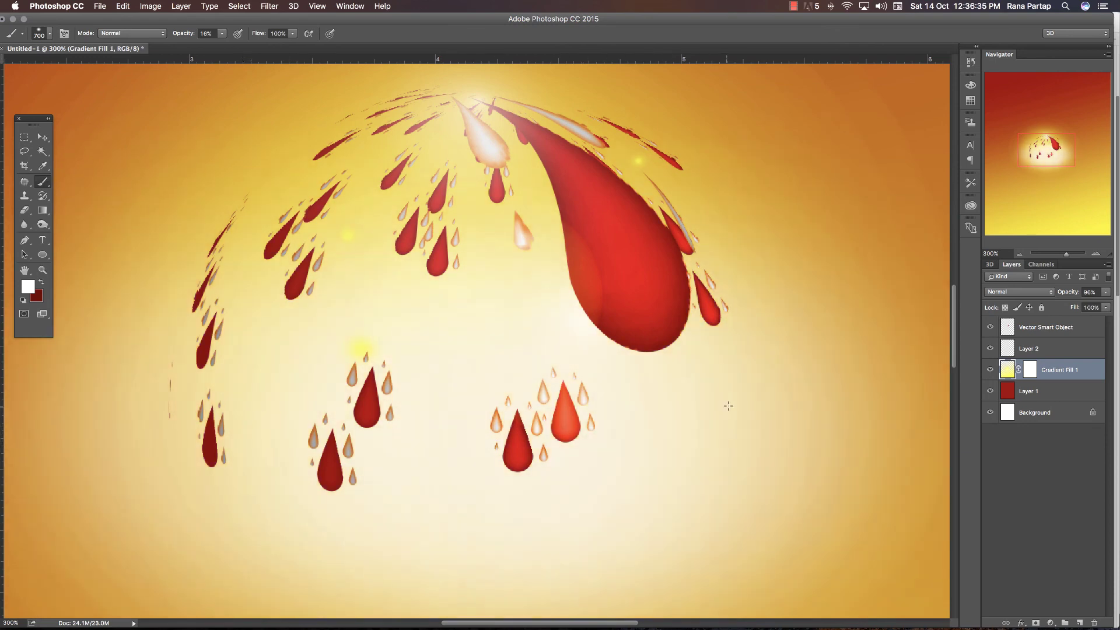
left_click(45, 36)
- Choose the 306 px streak brush and paint horizontal white streaks across the lower right
scroll(103, 187, "up", 2)
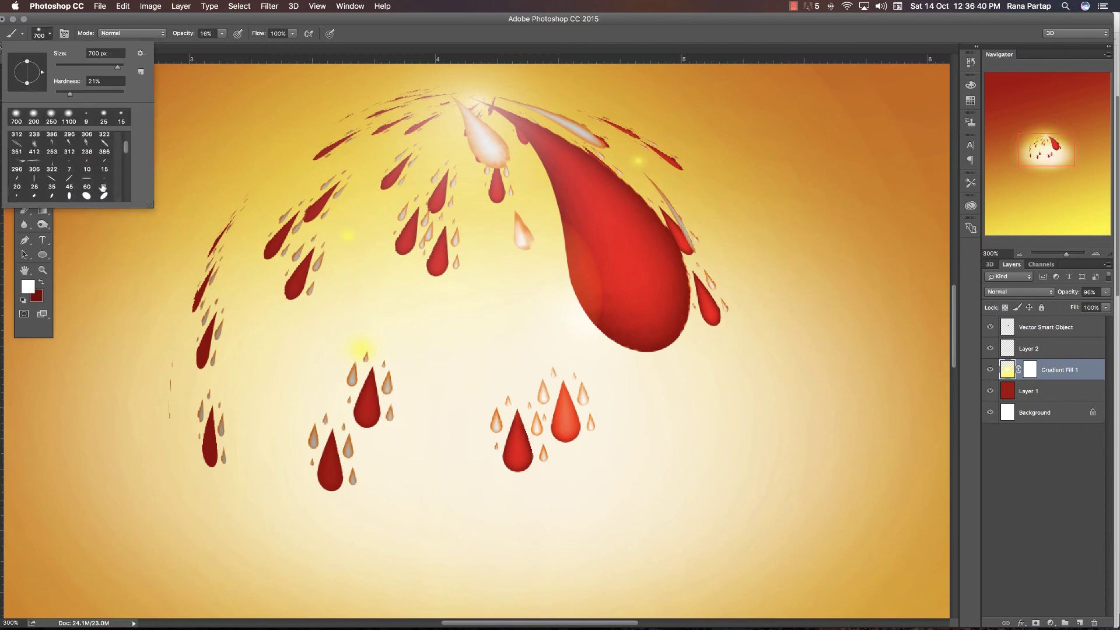
scroll(104, 186, "up", 1)
scroll(32, 160, "up", 2)
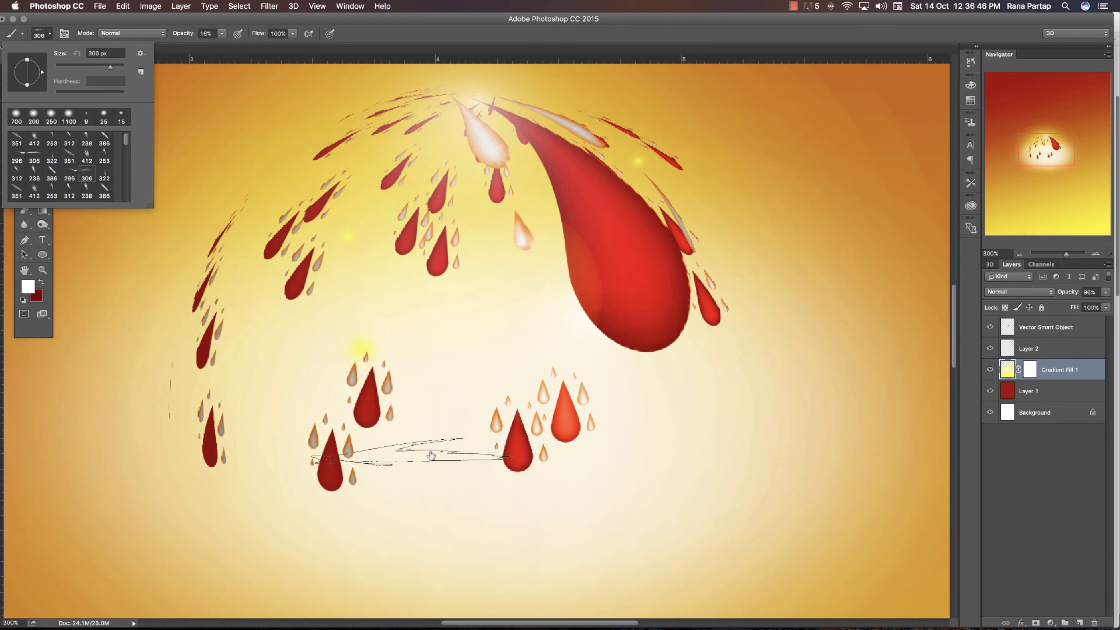
key("Escape")
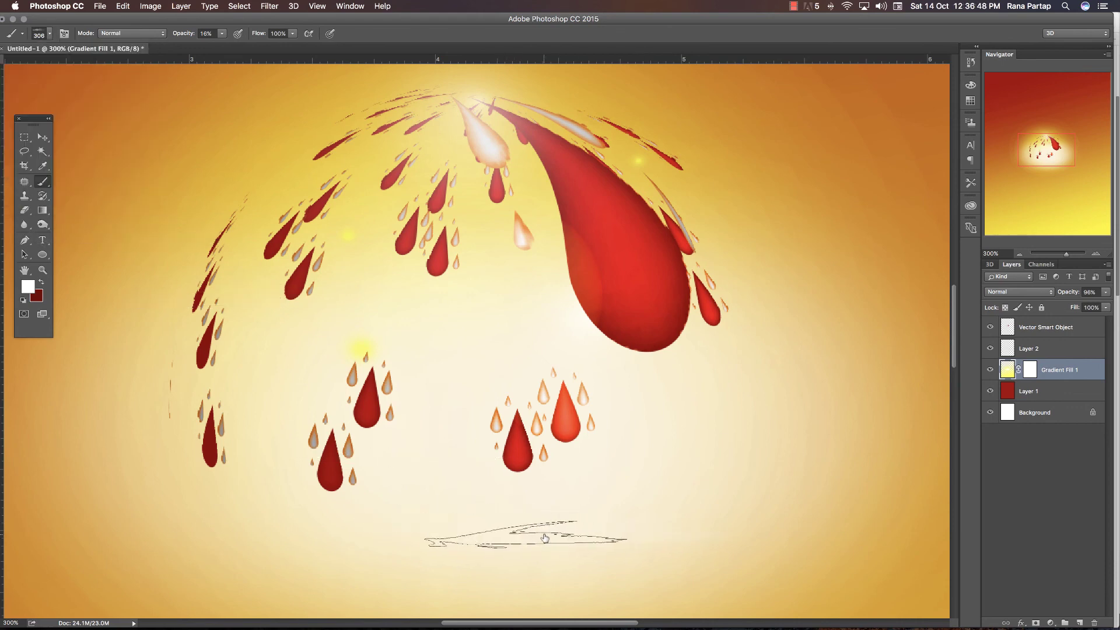
mouse_move(799, 518)
left_mouse_down()
mouse_move(775, 414)
mouse_move(420, 540)
left_mouse_up()
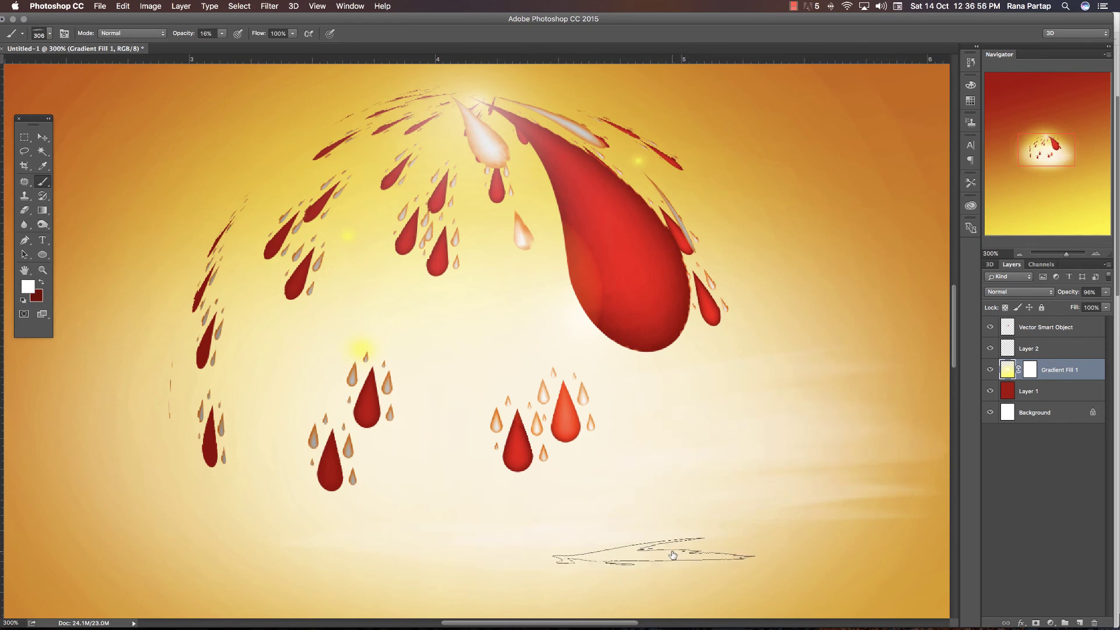
- Pan and zoom out to 200% to review the white streaks
scroll(642, 496, "right", 5)
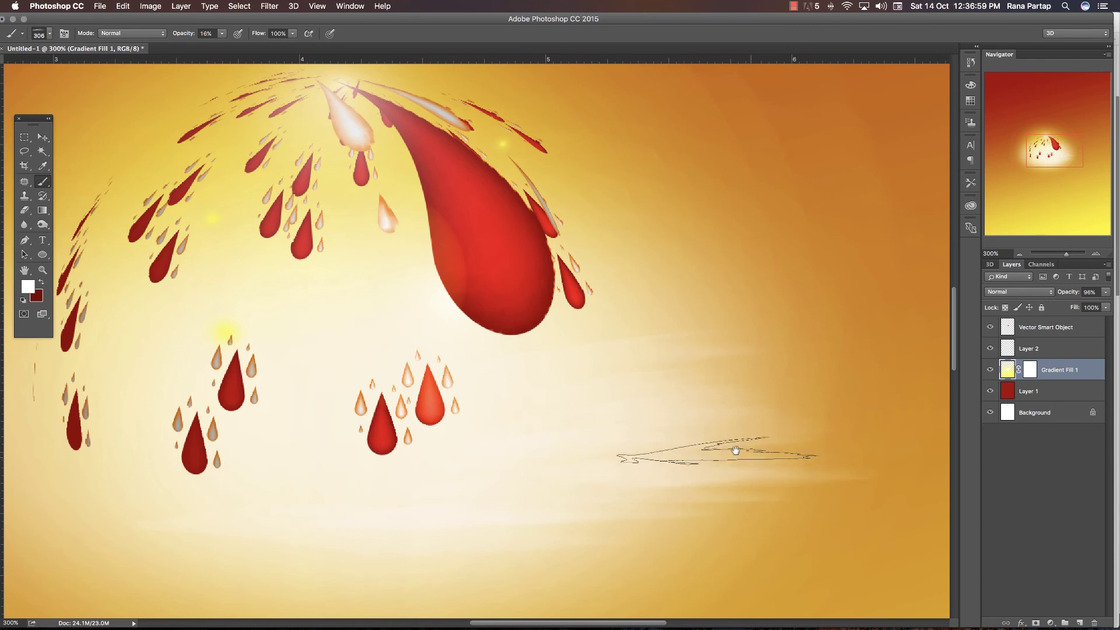
scroll(688, 466, "down", 1)
scroll(713, 438, "down", 5)
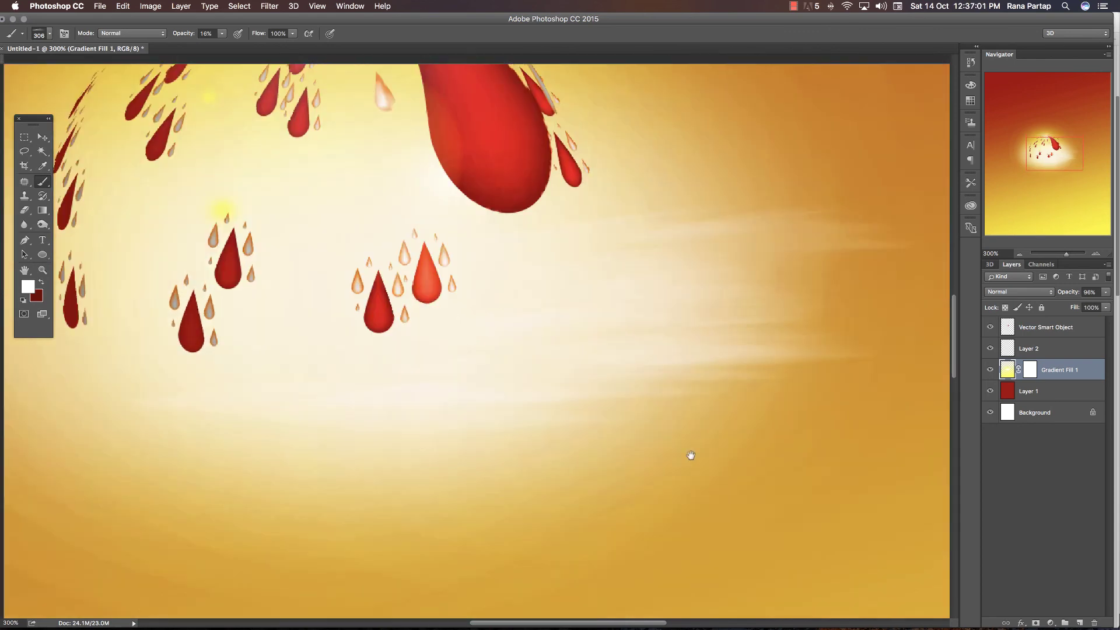
scroll(358, 470, "up", 2)
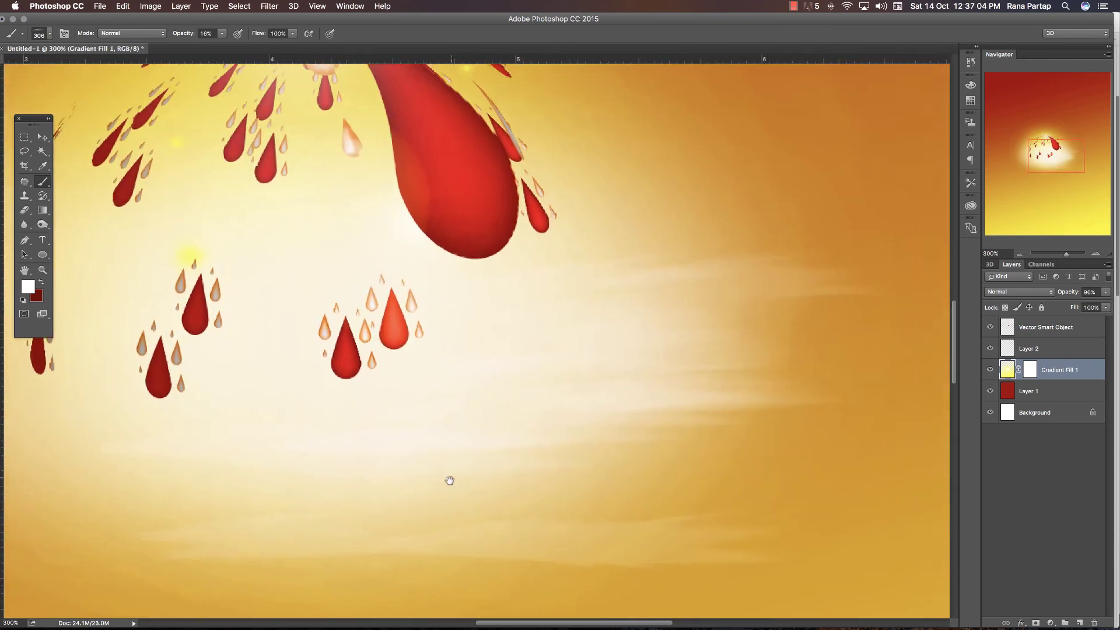
scroll(449, 479, "up", 2)
mouse_move(466, 466)
left_mouse_down()
mouse_move(512, 470)
mouse_move(490, 452)
left_mouse_up()
left_click(511, 470, "alt")
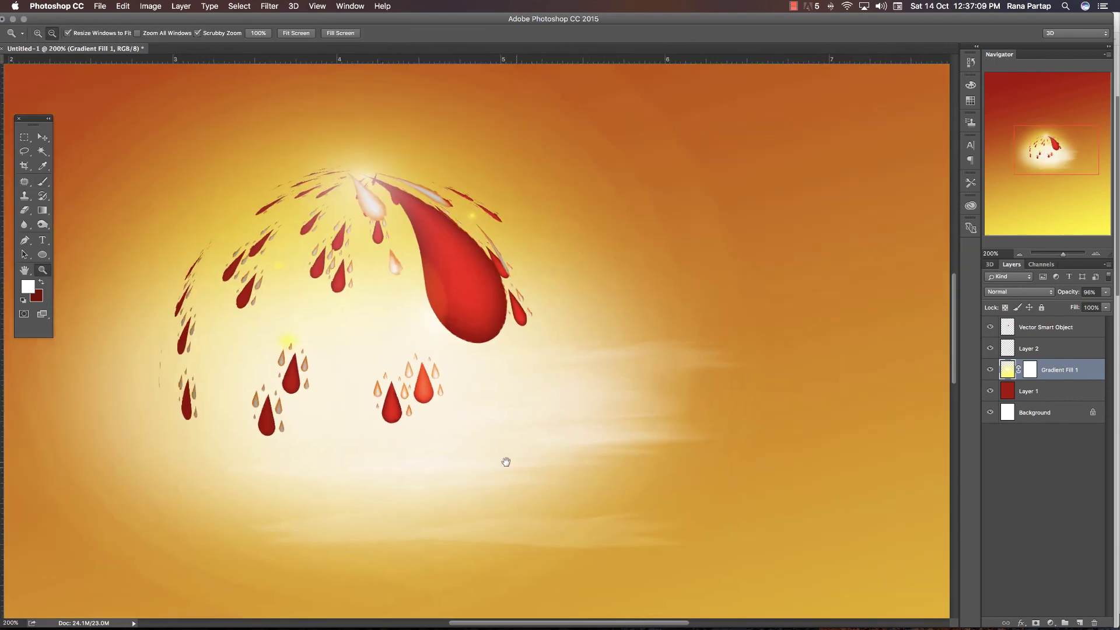
left_click(43, 138)
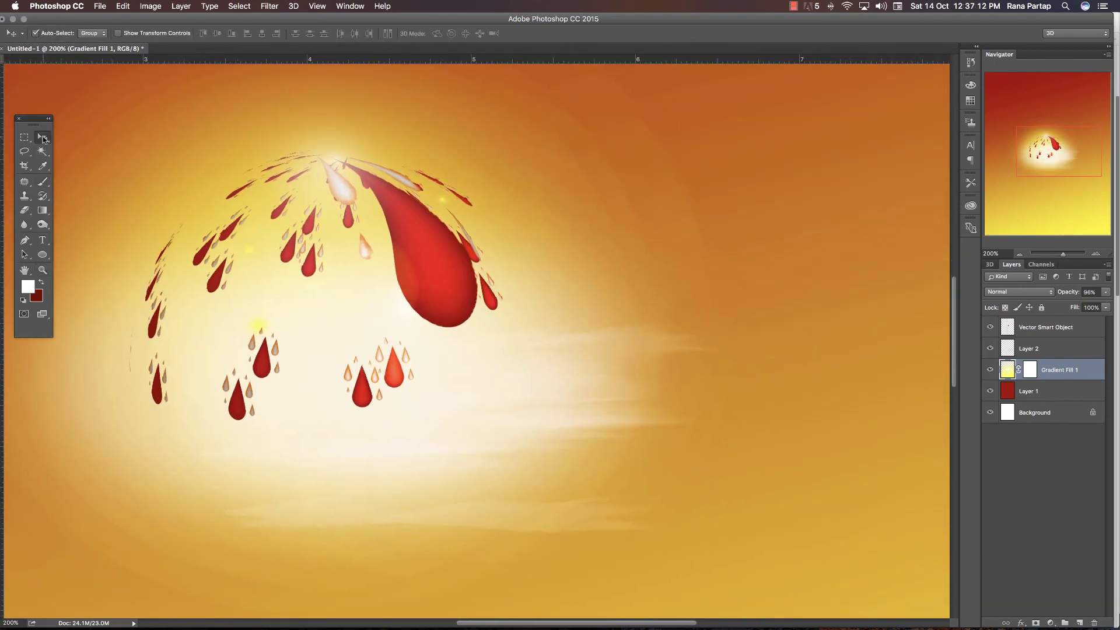